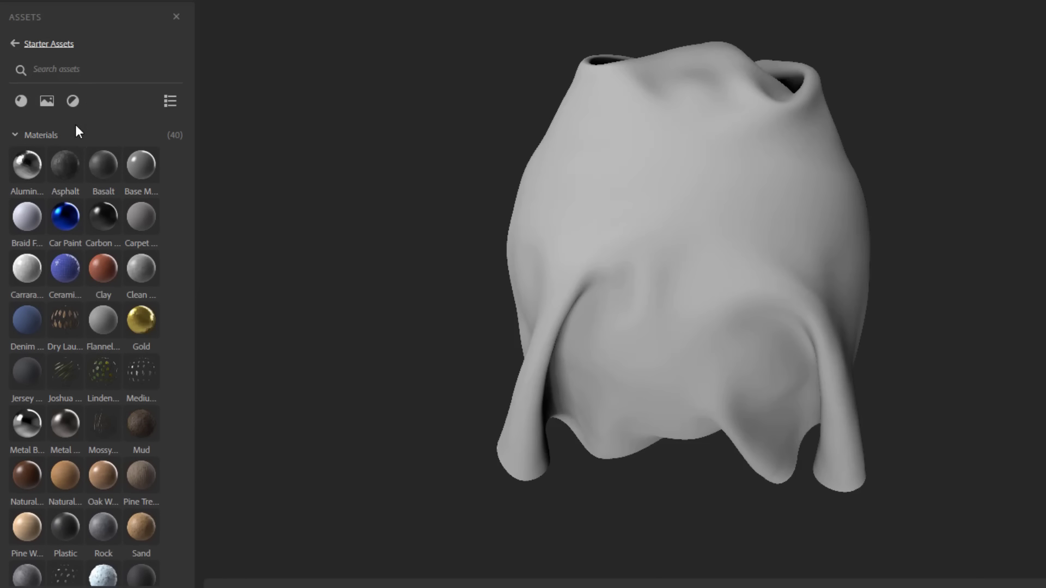
Change the preview mesh to Preview Sphere in the viewer settings
{"action": "mouse_move", "coordinate": [69, 150]}
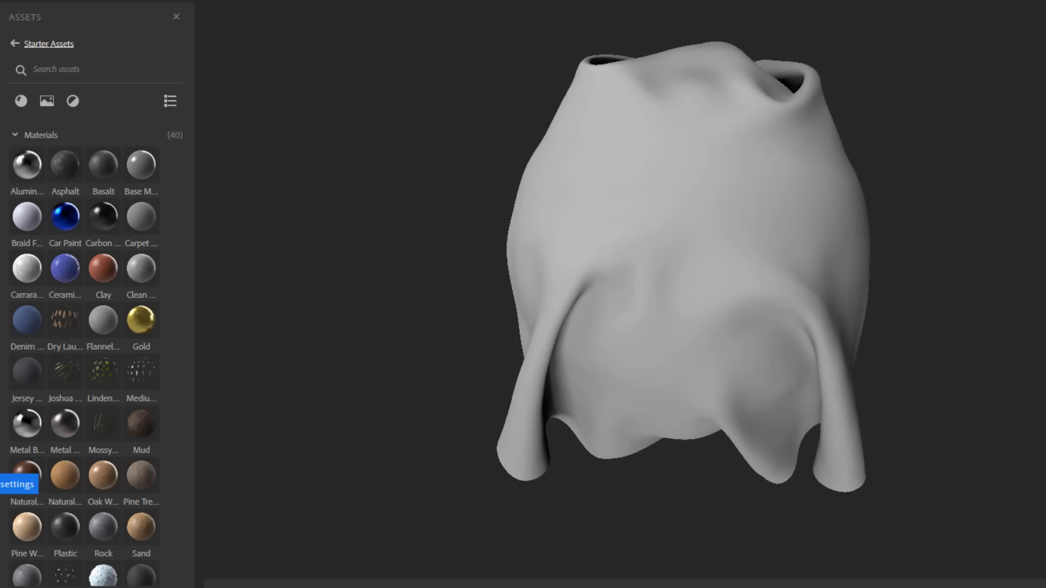
{"action": "left_click", "coordinate": [17, 484]}
{"action": "scroll", "coordinate": [80, 404], "scroll_direction": "down", "scroll_amount": 7}
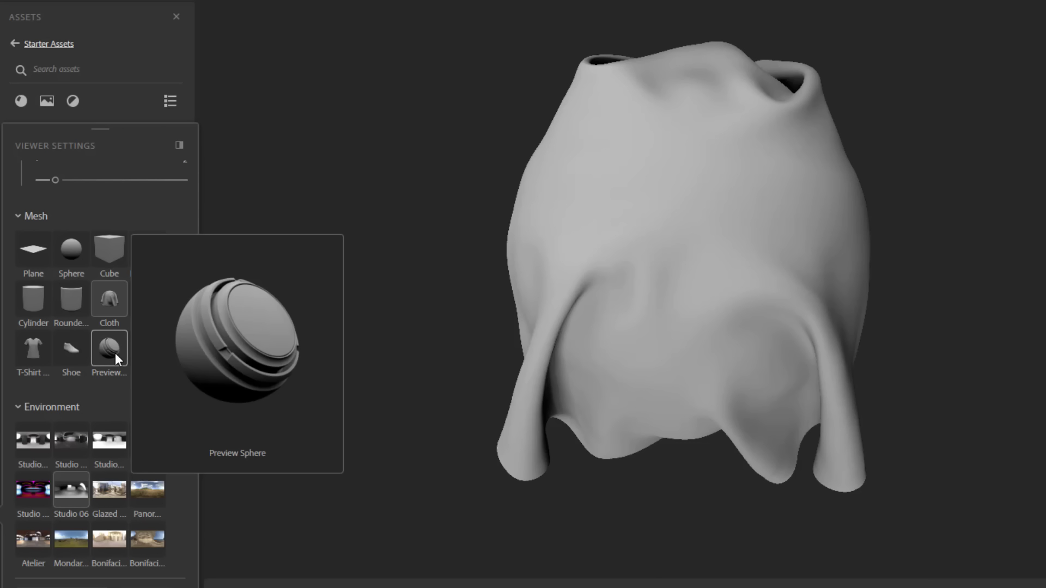
{"action": "left_click", "coordinate": [126, 372]}
{"action": "left_click_drag", "start_coordinate": [685, 390], "coordinate": [704, 330]}
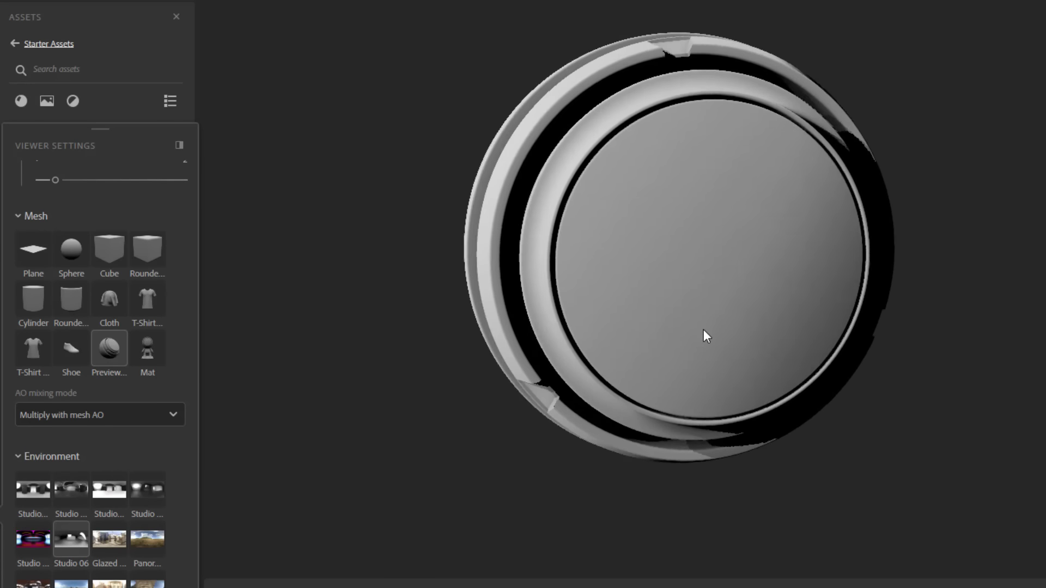
{"action": "left_click_drag", "start_coordinate": [675, 269], "coordinate": [570, 166]}
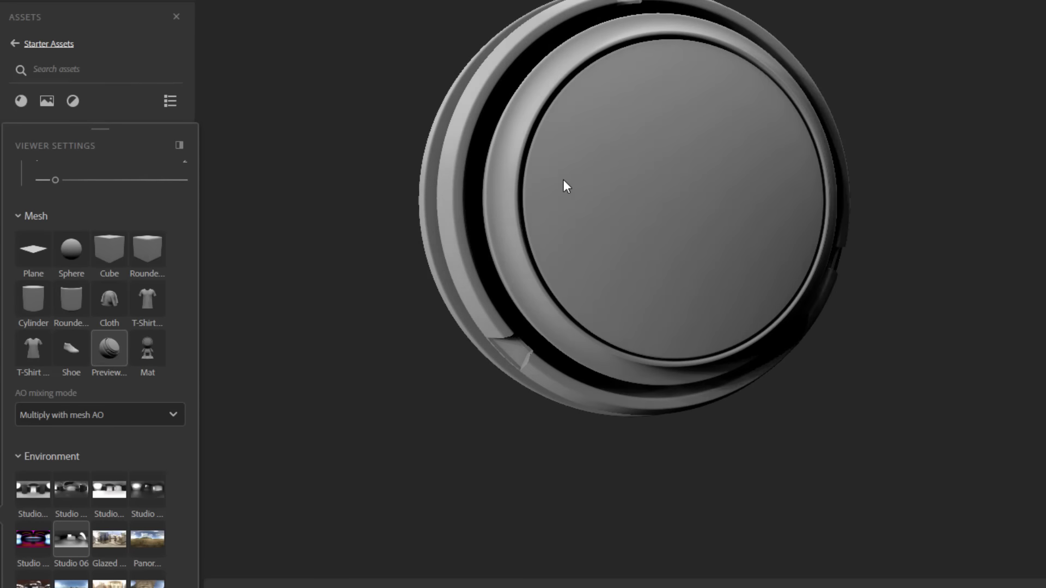
{"action": "mouse_move", "coordinate": [563, 182]}
{"action": "right_mouse_down"}
{"action": "mouse_move", "coordinate": [914, 238]}
{"action": "mouse_move", "coordinate": [539, 224]}
{"action": "mouse_move", "coordinate": [793, 280]}
{"action": "mouse_move", "coordinate": [801, 296]}
{"action": "mouse_move", "coordinate": [440, 310]}
{"action": "mouse_move", "coordinate": [604, 300]}
{"action": "mouse_move", "coordinate": [573, 233]}
{"action": "right_mouse_up"}
{"action": "scroll", "coordinate": [571, 229], "scroll_direction": "up", "scroll_amount": 5}
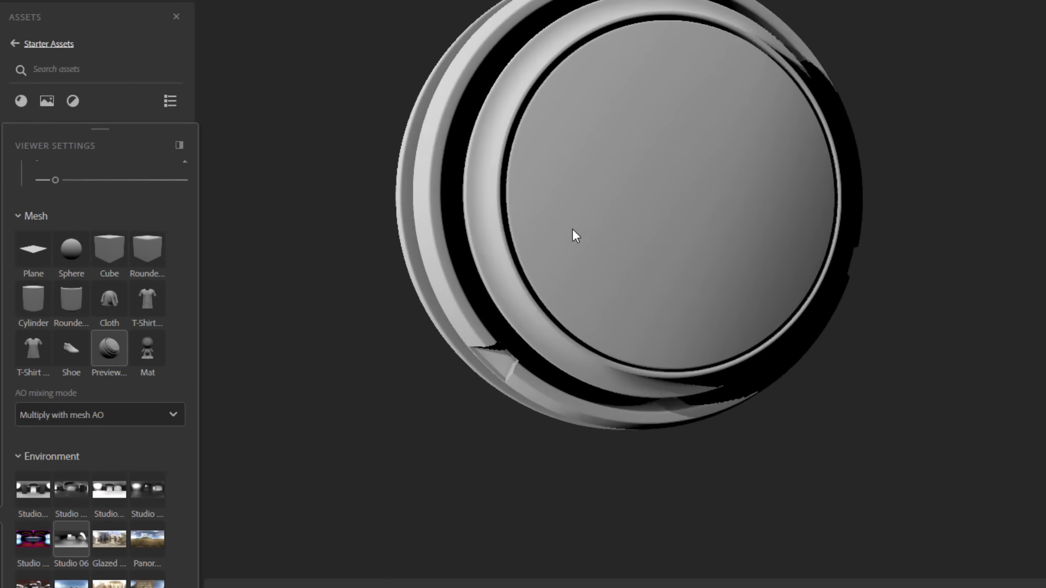
{"action": "scroll", "coordinate": [572, 229], "scroll_direction": "down", "scroll_amount": 5}
{"action": "left_click_drag", "start_coordinate": [650, 313], "coordinate": [679, 316]}
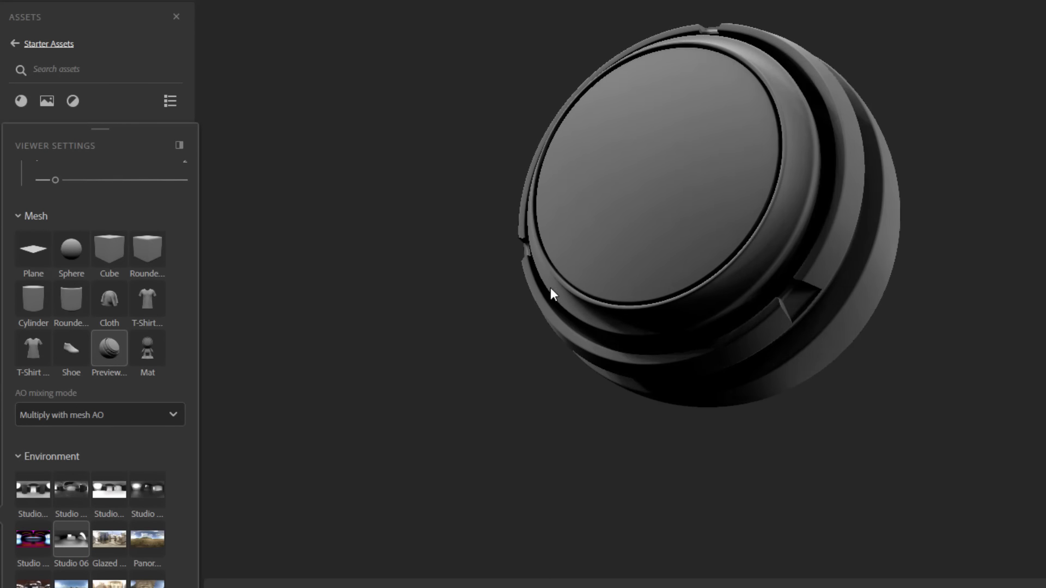
Rotate the environment lighting to 0.44 and set the environment intensity to 0.58
{"action": "mouse_move", "coordinate": [531, 277]}
{"action": "right_mouse_down", "text": "shift"}
{"action": "mouse_move", "coordinate": [639, 294]}
{"action": "mouse_move", "coordinate": [601, 294]}
{"action": "mouse_move", "coordinate": [644, 287]}
{"action": "right_mouse_up", "text": "shift"}
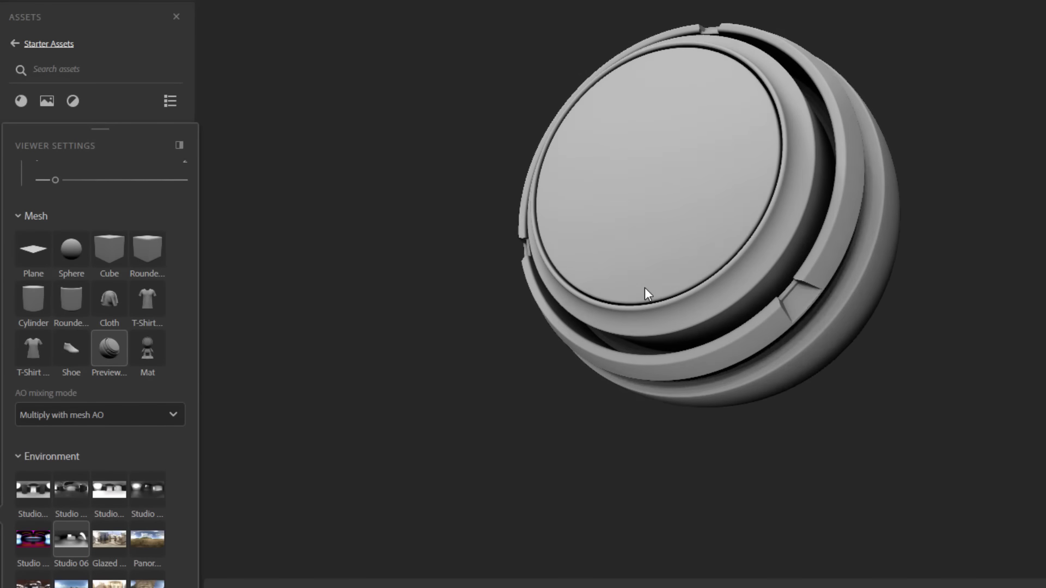
{"action": "scroll", "coordinate": [119, 423], "scroll_direction": "down", "scroll_amount": 4}
{"action": "scroll", "coordinate": [120, 423], "scroll_direction": "down", "scroll_amount": 3}
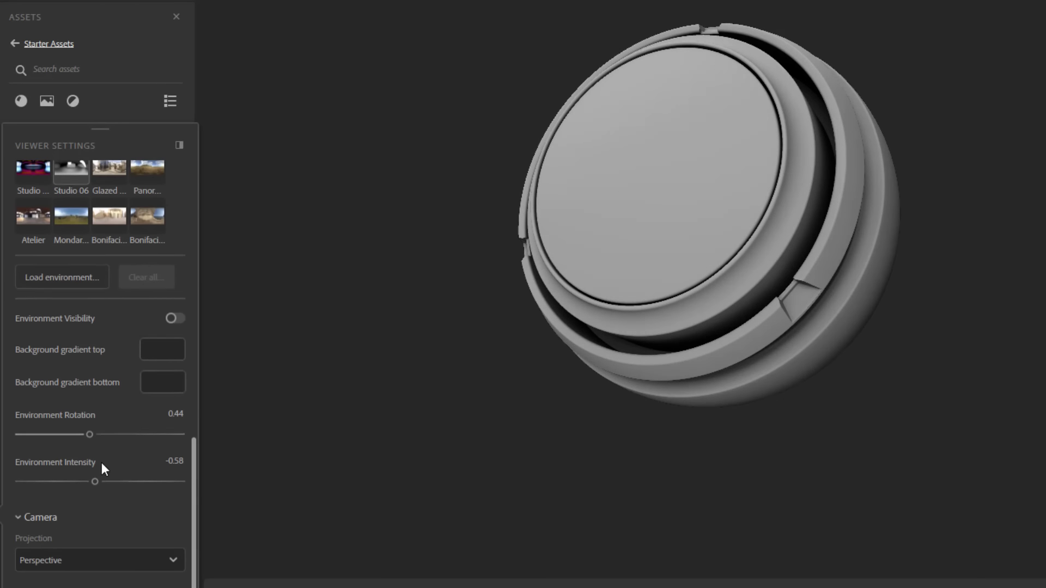
{"action": "left_click", "coordinate": [93, 482]}
{"action": "left_click_drag", "start_coordinate": [94, 483], "coordinate": [106, 485]}
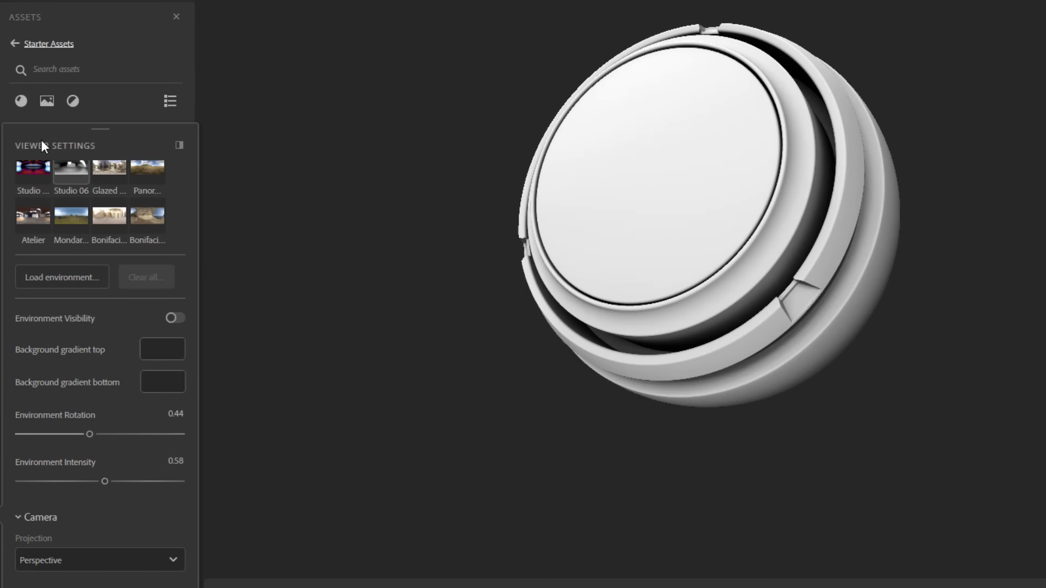
Apply the Asphalt material from the Starter Assets to the preview sphere
{"action": "left_click", "coordinate": [15, 46]}
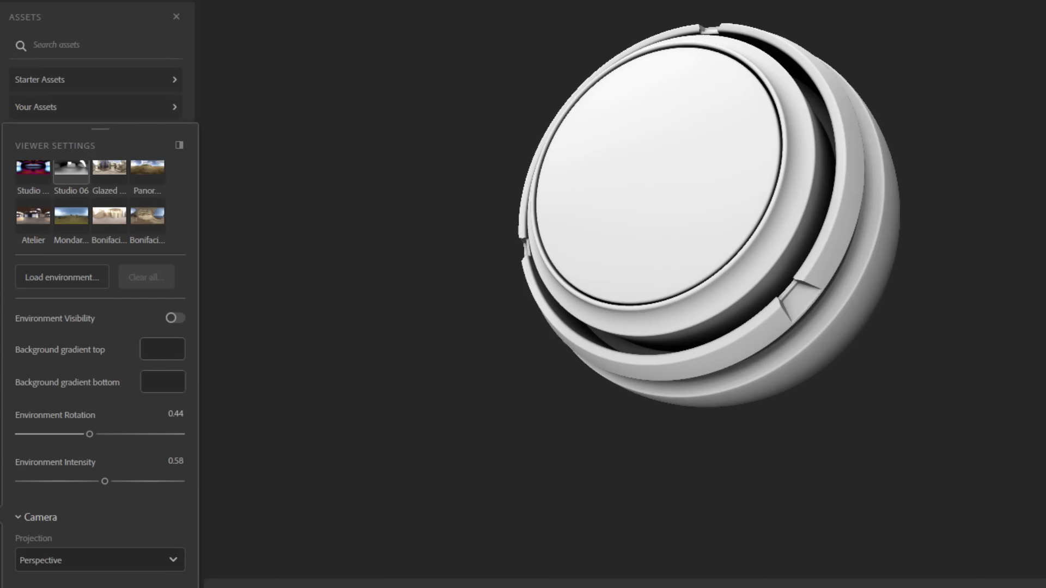
{"action": "left_click", "coordinate": [63, 79]}
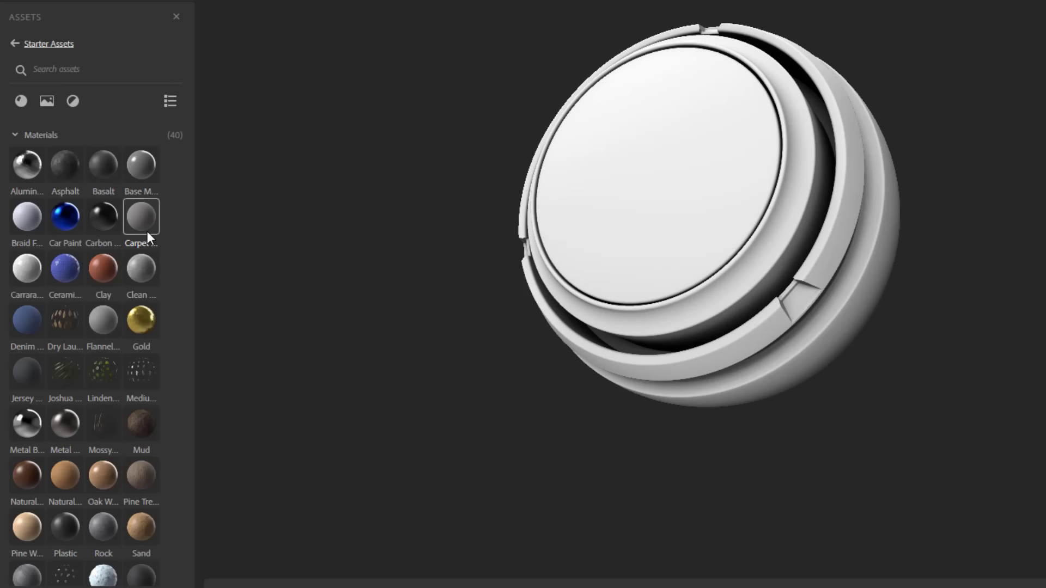
{"action": "mouse_move", "coordinate": [147, 232]}
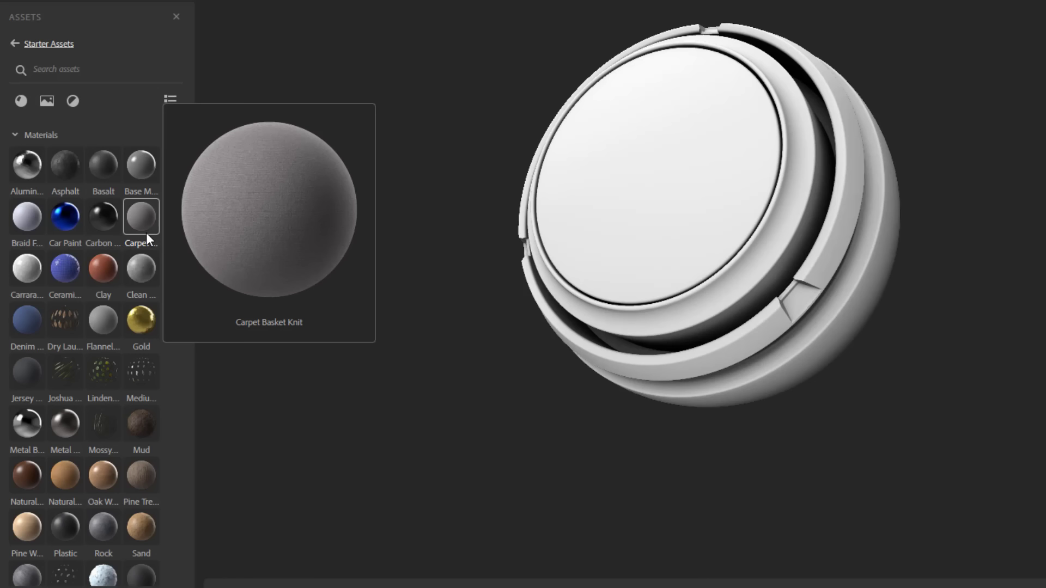
{"action": "mouse_move", "coordinate": [61, 167]}
{"action": "left_click_drag", "start_coordinate": [60, 164], "coordinate": [655, 177]}
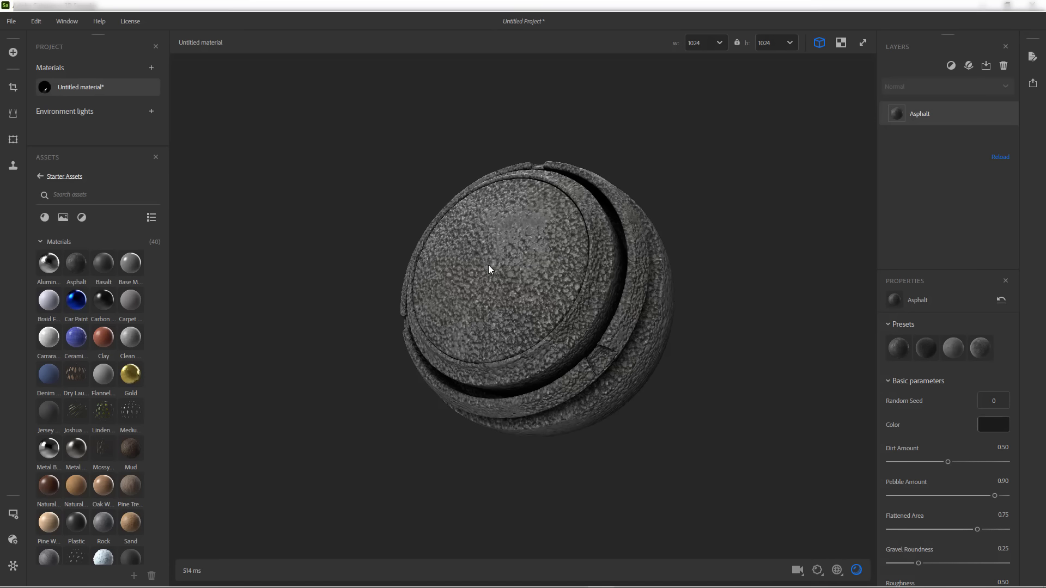
{"action": "scroll", "coordinate": [489, 265], "scroll_direction": "up", "scroll_amount": 5}
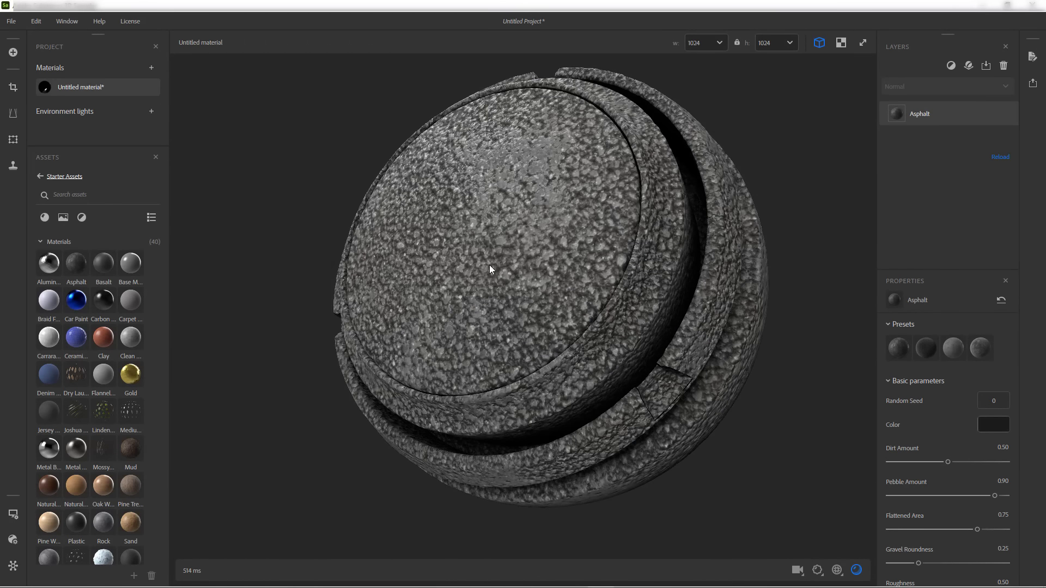
{"action": "scroll", "coordinate": [489, 264], "scroll_direction": "down", "scroll_amount": 3}
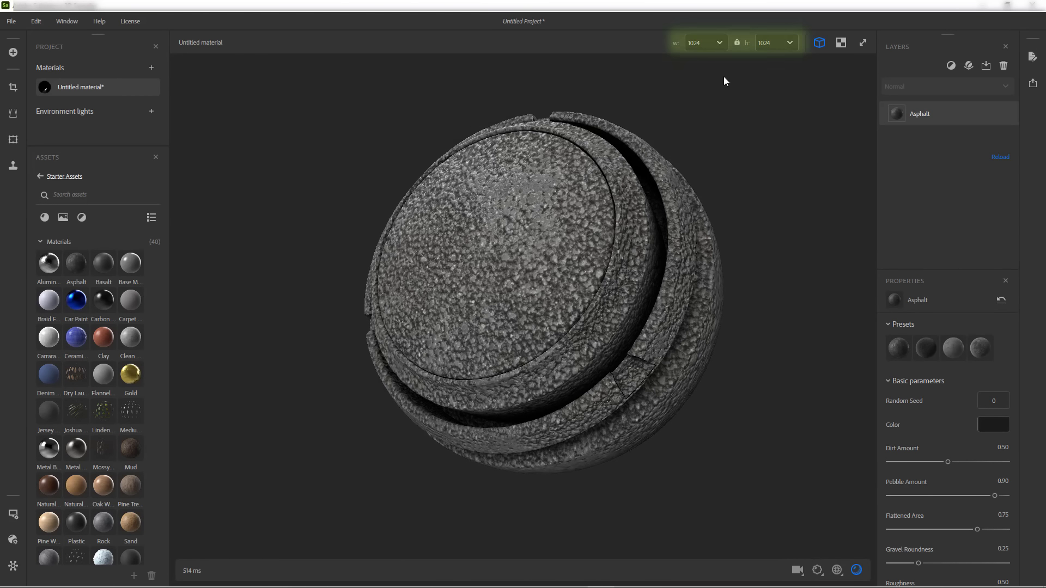
{"action": "left_click", "coordinate": [718, 48]}
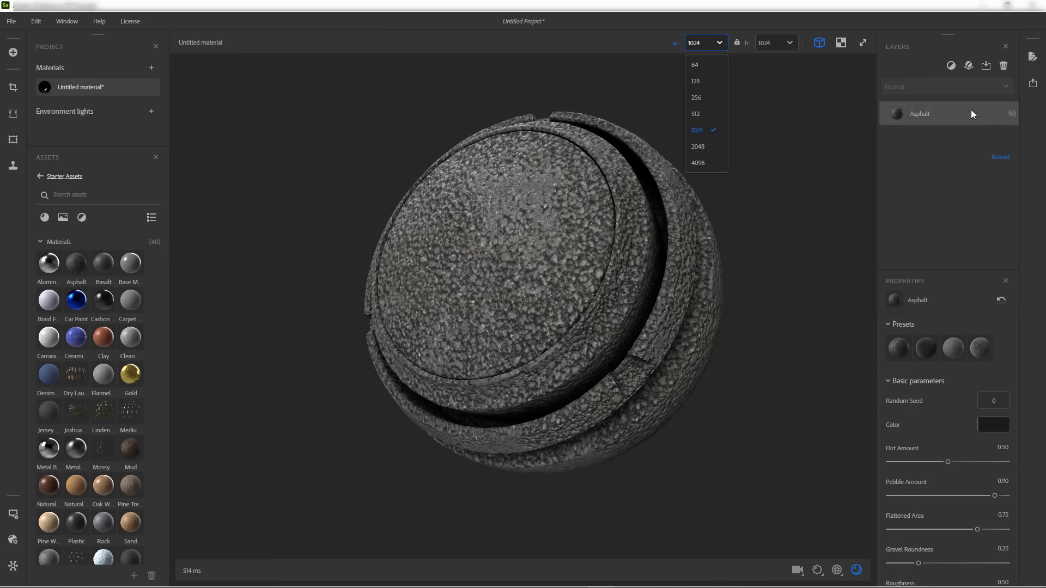
{"action": "left_click", "coordinate": [939, 136]}
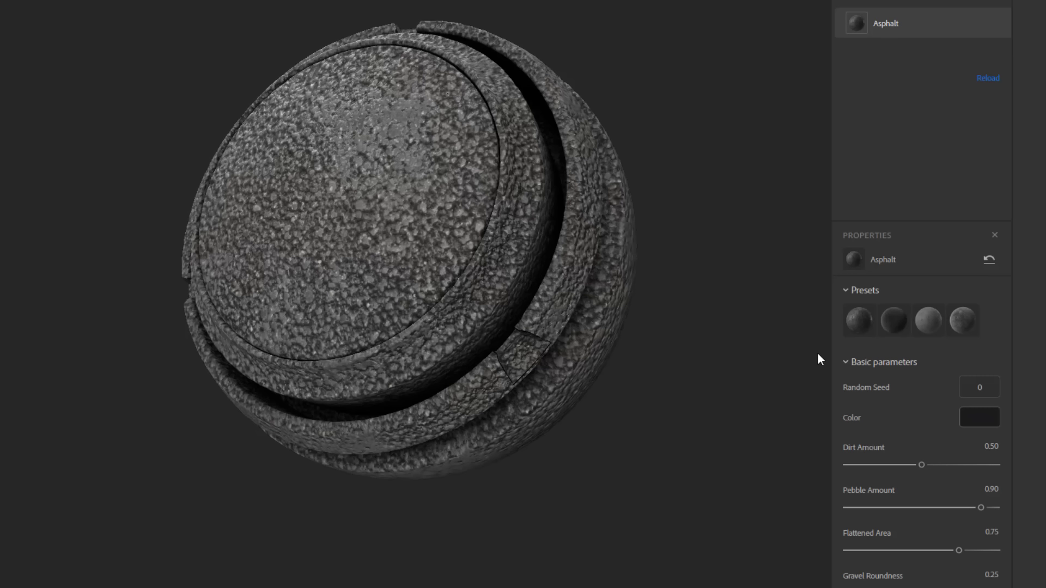
Try the Asphalt - Black Wet preset and switch the Asphalt layer to its third preset
{"action": "mouse_move", "coordinate": [891, 325]}
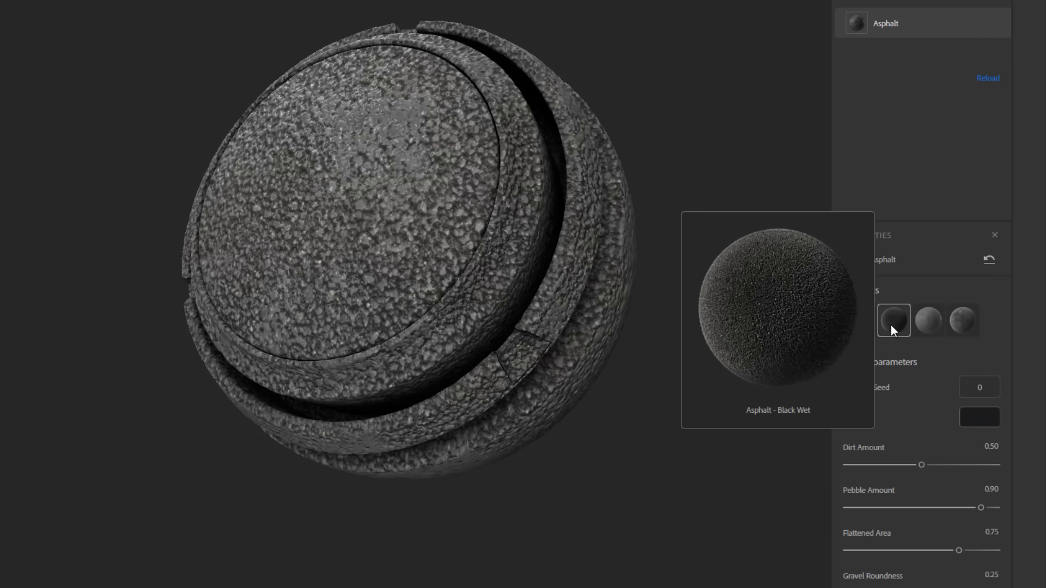
{"action": "left_click", "coordinate": [891, 325]}
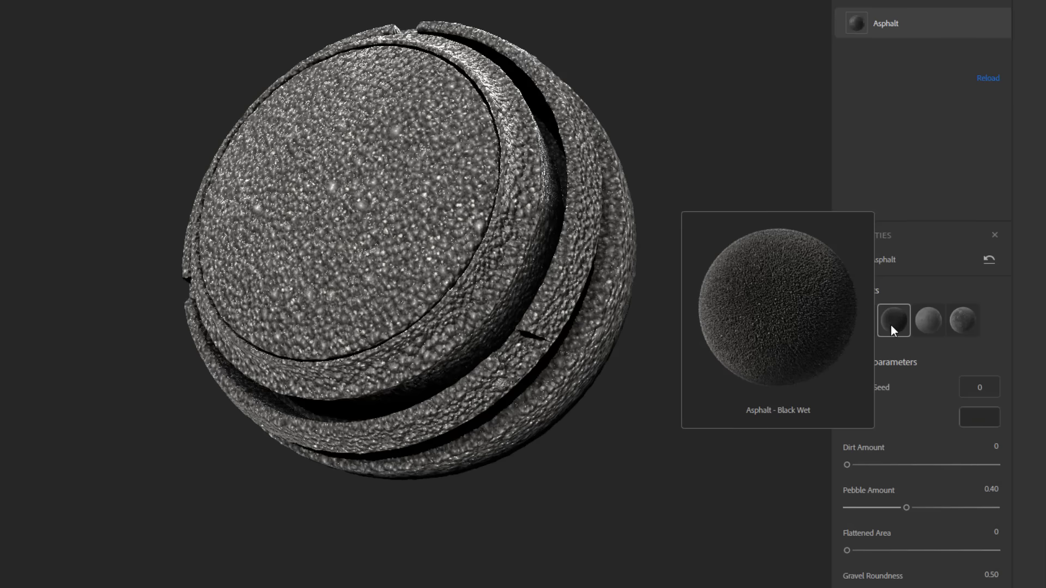
{"action": "left_click", "coordinate": [938, 325]}
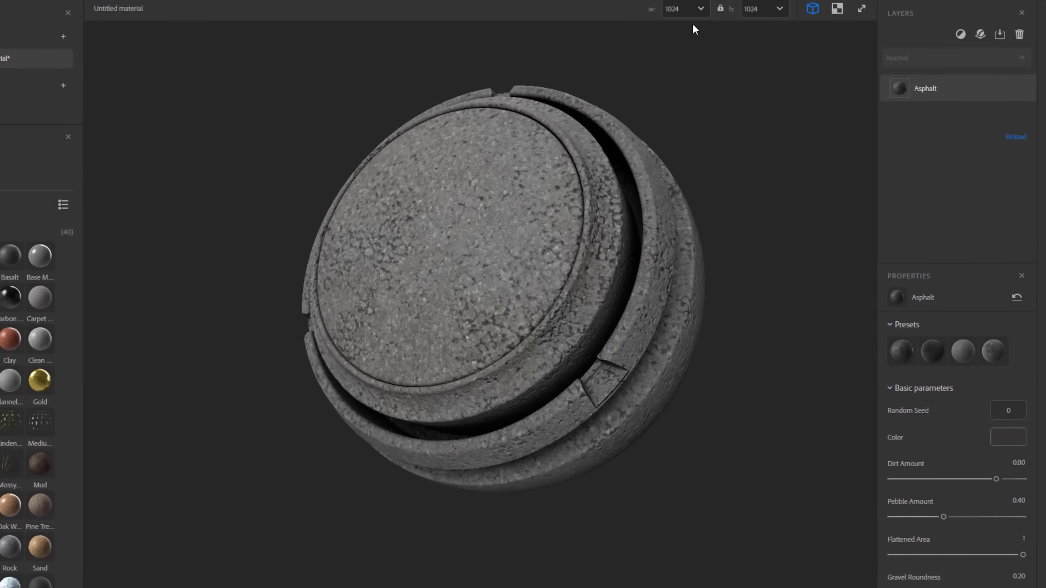
Compare the material at resolutions 2048 and 128, and set it to 4096 x 4096
{"action": "left_click", "coordinate": [699, 11]}
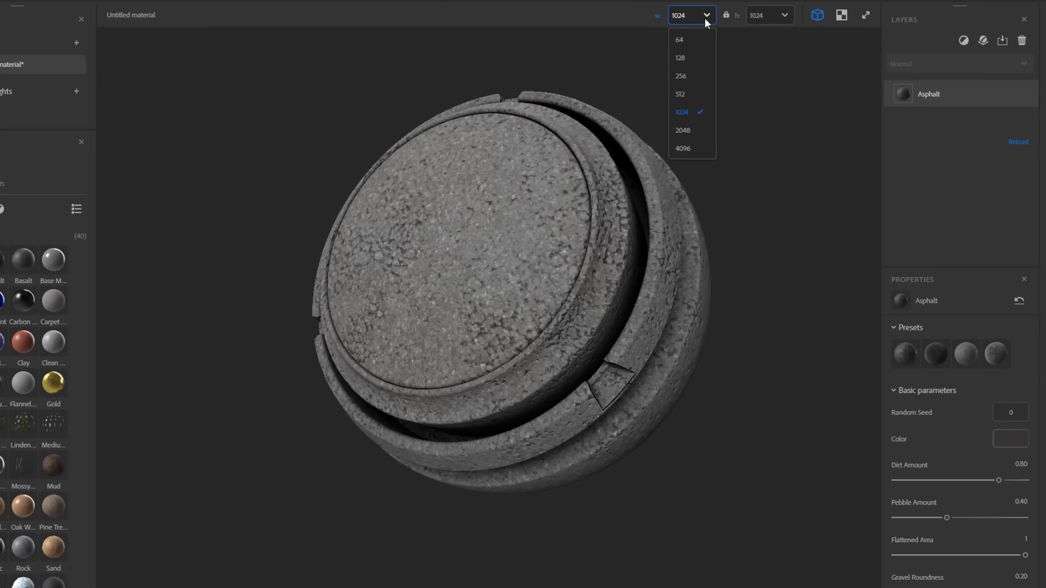
{"action": "left_click", "coordinate": [697, 132]}
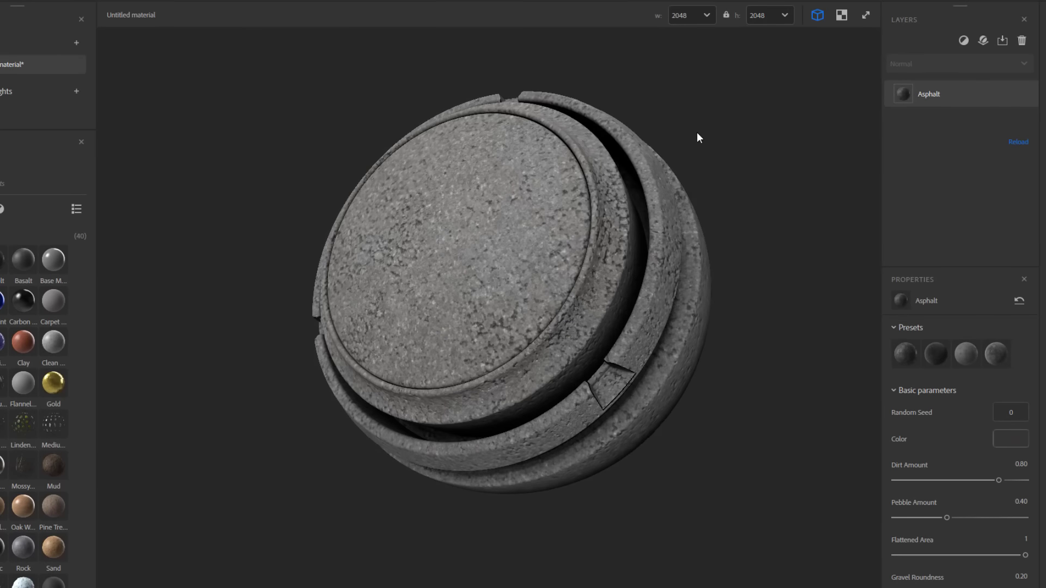
{"action": "left_click", "coordinate": [707, 17]}
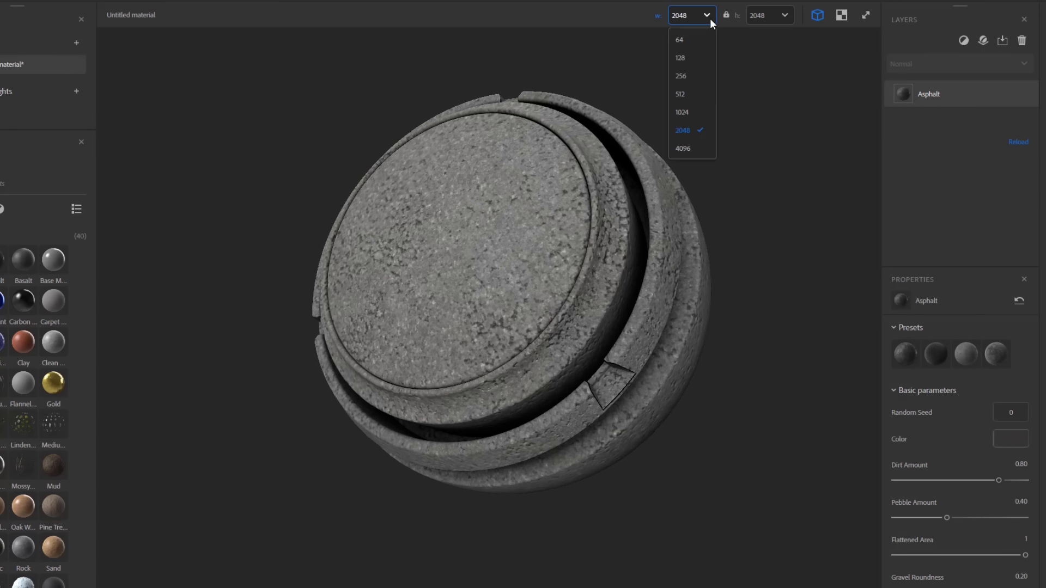
{"action": "left_click", "coordinate": [695, 58]}
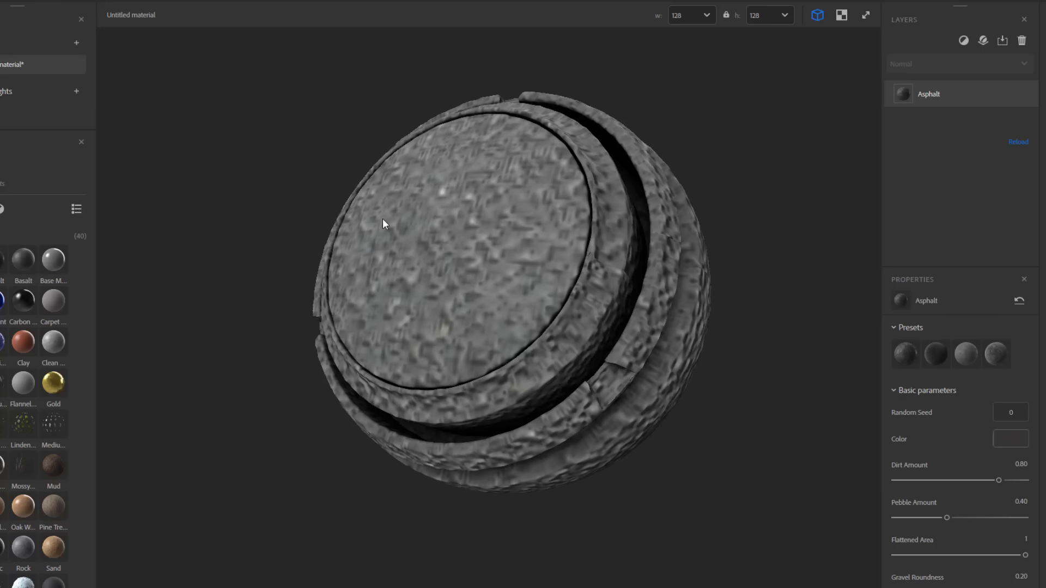
{"action": "left_click", "coordinate": [707, 18]}
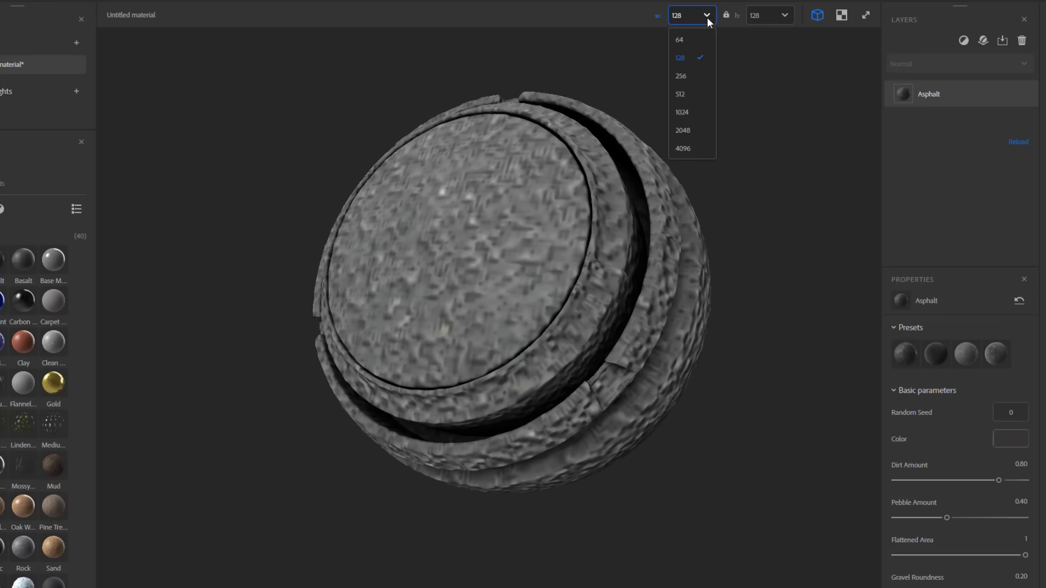
{"action": "left_click", "coordinate": [699, 147]}
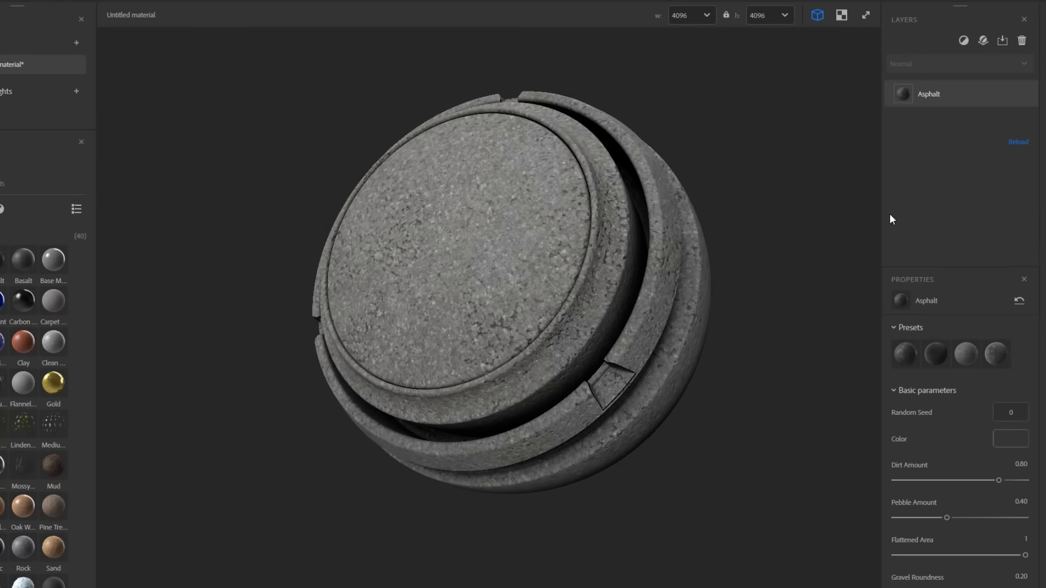
Turn off the active display effect of the 3D viewport to brighten the asphalt preview
{"action": "scroll", "coordinate": [546, 233], "scroll_direction": "up", "scroll_amount": 5}
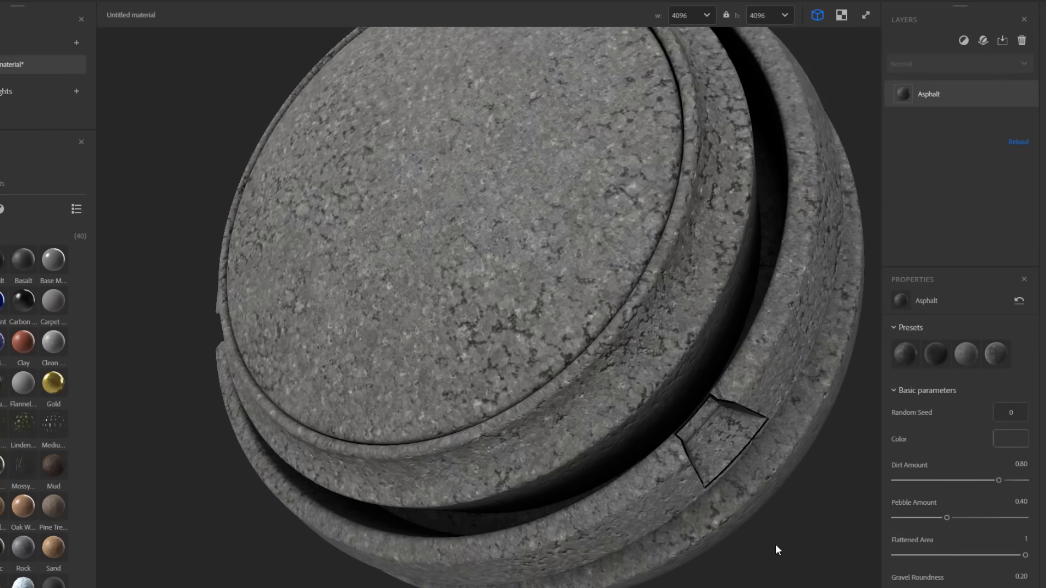
{"action": "left_click", "coordinate": [848, 580]}
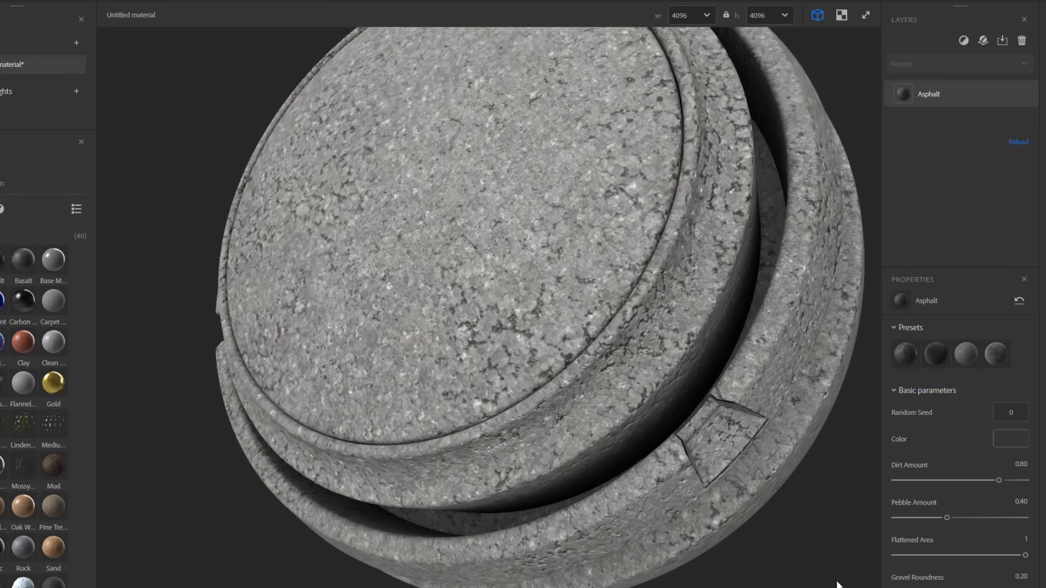
{"action": "left_click_drag", "start_coordinate": [651, 453], "coordinate": [302, 473]}
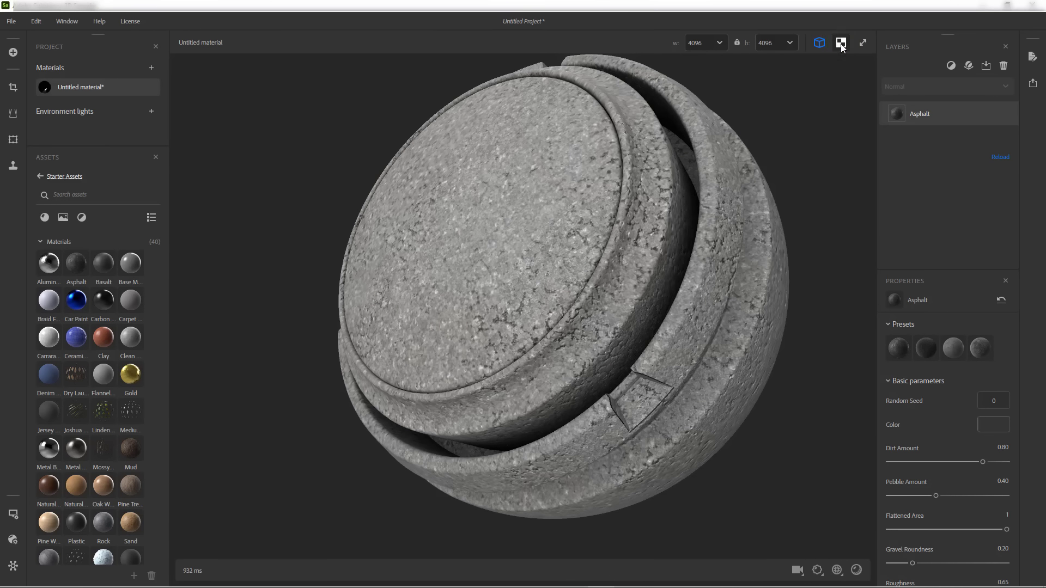
Show the 3D preview and the 2D material outputs side by side
{"action": "left_click", "coordinate": [841, 47]}
{"action": "left_click", "coordinate": [822, 46]}
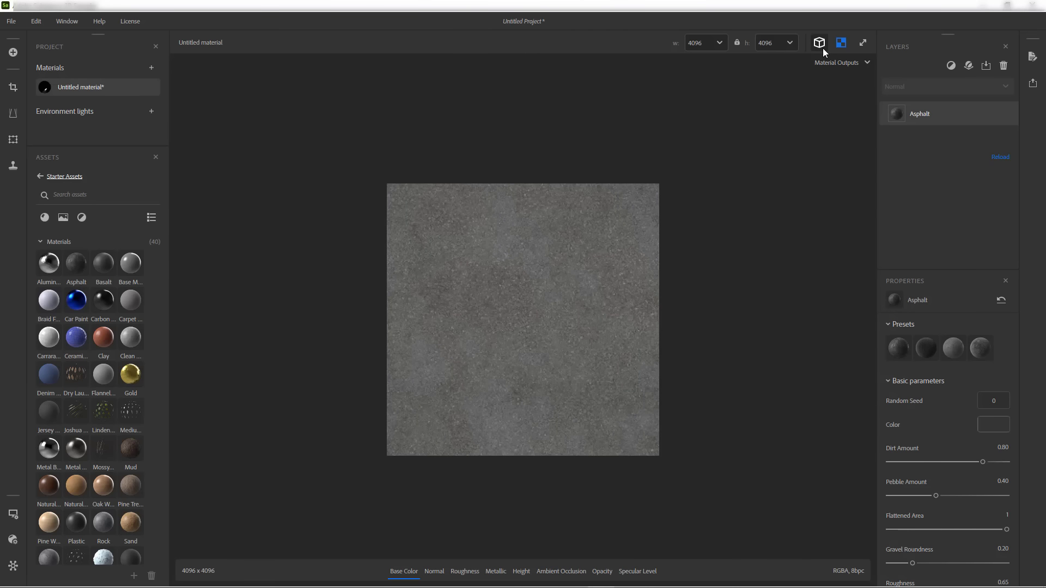
{"action": "left_click", "coordinate": [821, 44]}
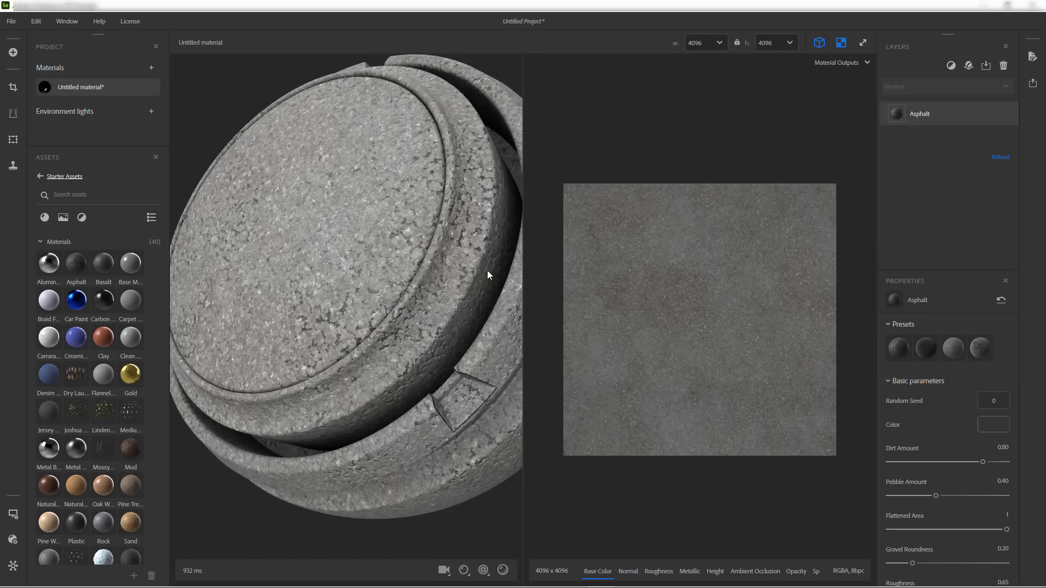
{"action": "left_click_drag", "start_coordinate": [388, 253], "coordinate": [475, 334]}
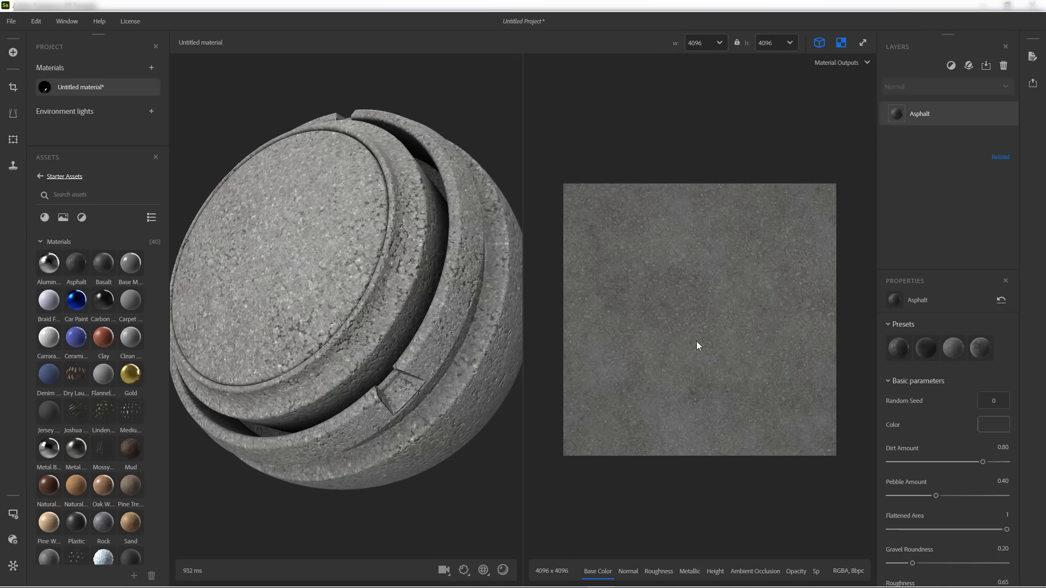
Inspect the asphalt's Base Color map up close and display its Normal map in the 2D view
{"action": "scroll", "coordinate": [708, 329], "scroll_direction": "up", "scroll_amount": 8}
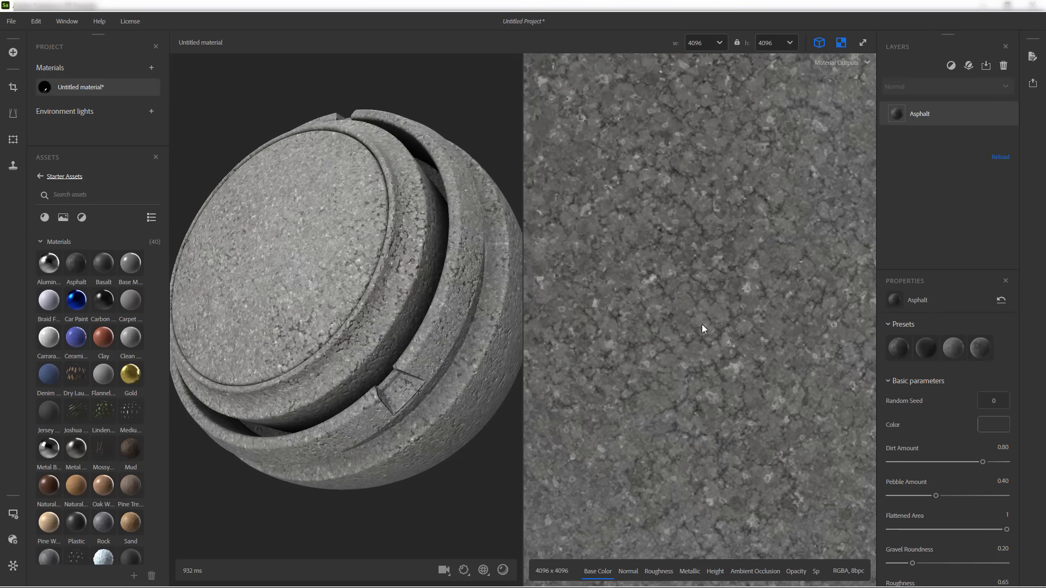
{"action": "scroll", "coordinate": [702, 329], "scroll_direction": "down", "scroll_amount": 4}
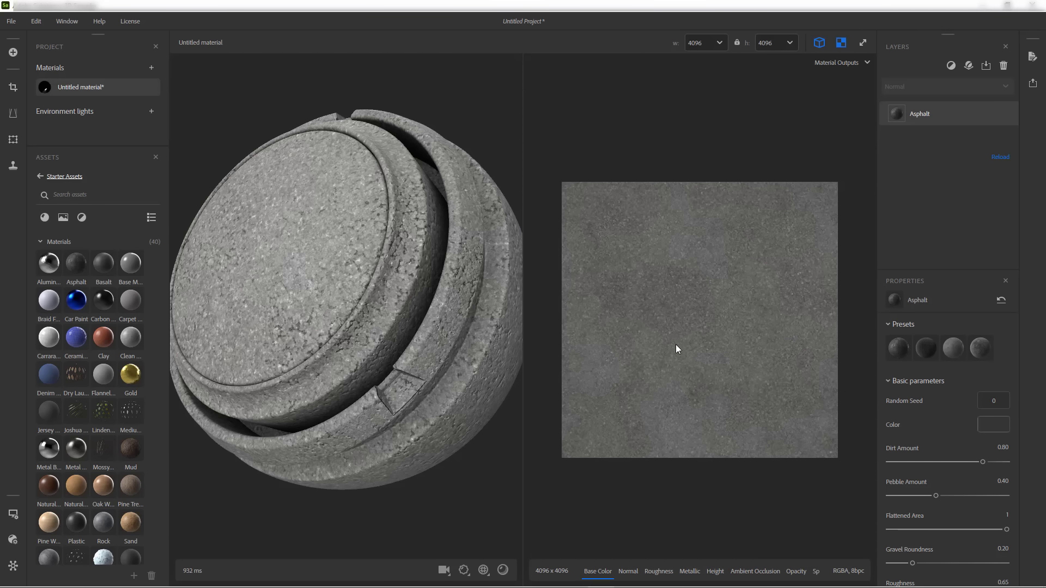
{"action": "left_click", "coordinate": [632, 573]}
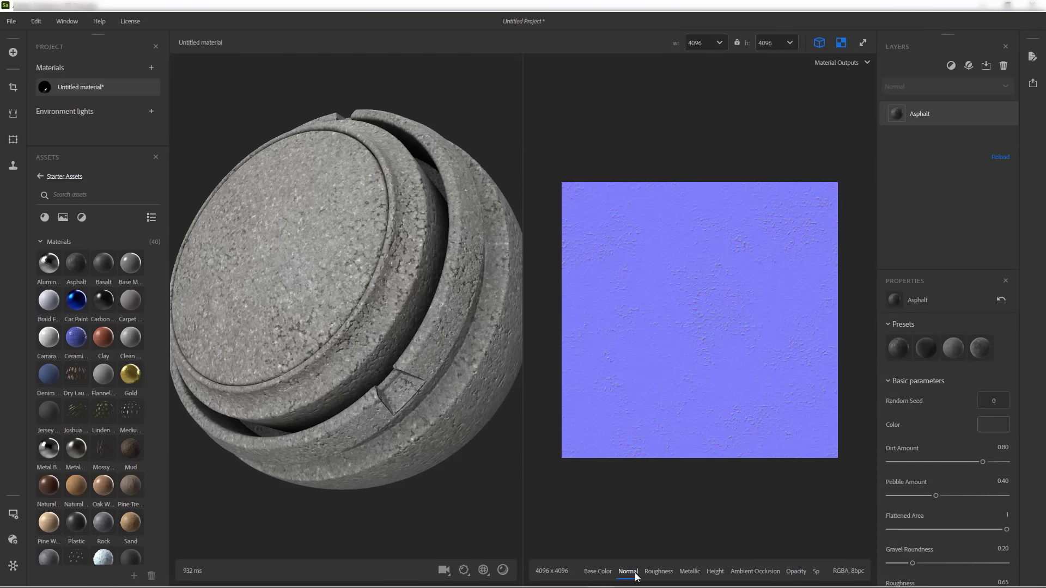
Examine the asphalt's Normal and Roughness maps up close and display its Ambient Occlusion map in the 2D view
{"action": "scroll", "coordinate": [667, 397], "scroll_direction": "up", "scroll_amount": 3}
{"action": "scroll", "coordinate": [667, 400], "scroll_direction": "down", "scroll_amount": 2}
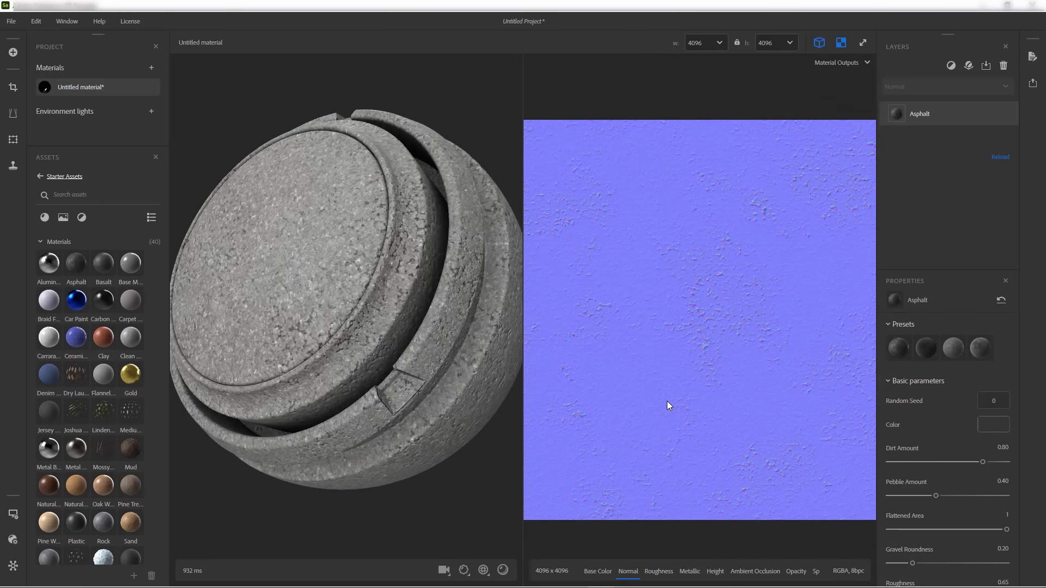
{"action": "left_click", "coordinate": [659, 571]}
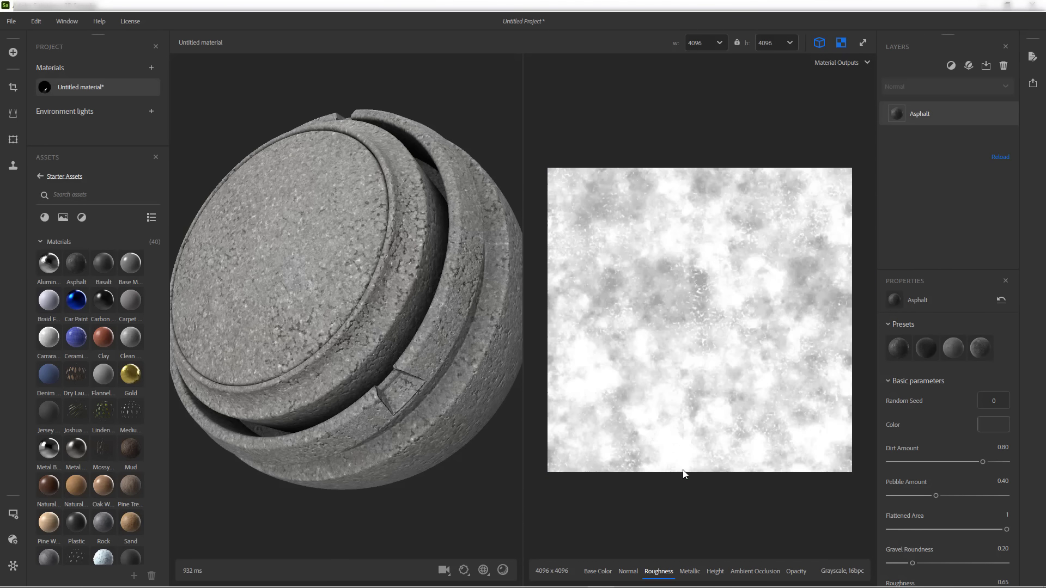
{"action": "scroll", "coordinate": [675, 406], "scroll_direction": "up", "scroll_amount": 2}
{"action": "scroll", "coordinate": [674, 406], "scroll_direction": "down", "scroll_amount": 3}
{"action": "scroll", "coordinate": [674, 405], "scroll_direction": "up", "scroll_amount": 1}
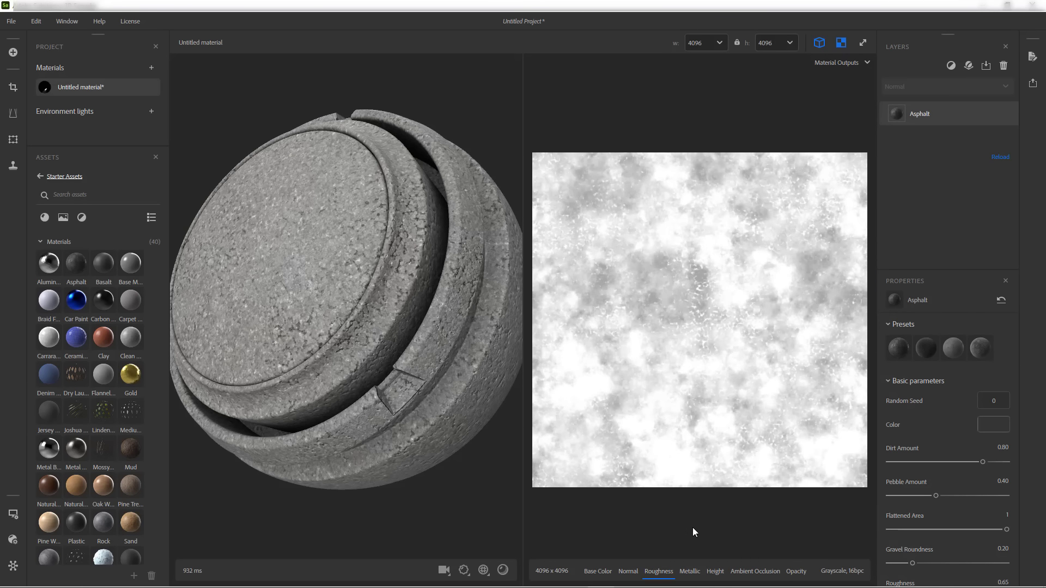
{"action": "left_click", "coordinate": [754, 571]}
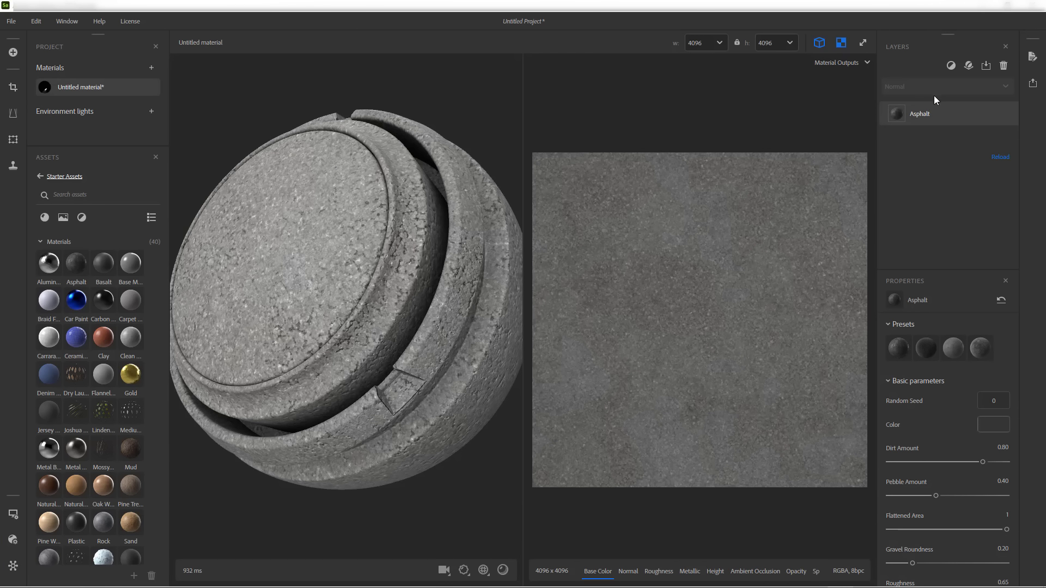
Add a Crop layer above Asphalt and crop the texture to roughly its lower-right quarter
{"action": "left_click", "coordinate": [13, 87]}
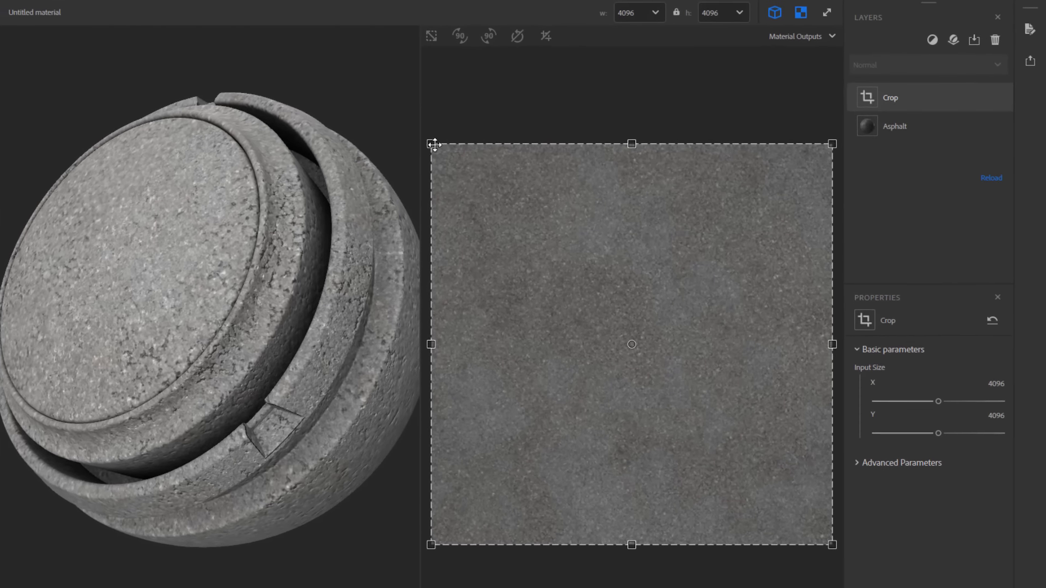
{"action": "left_click_drag", "start_coordinate": [426, 143], "coordinate": [643, 333]}
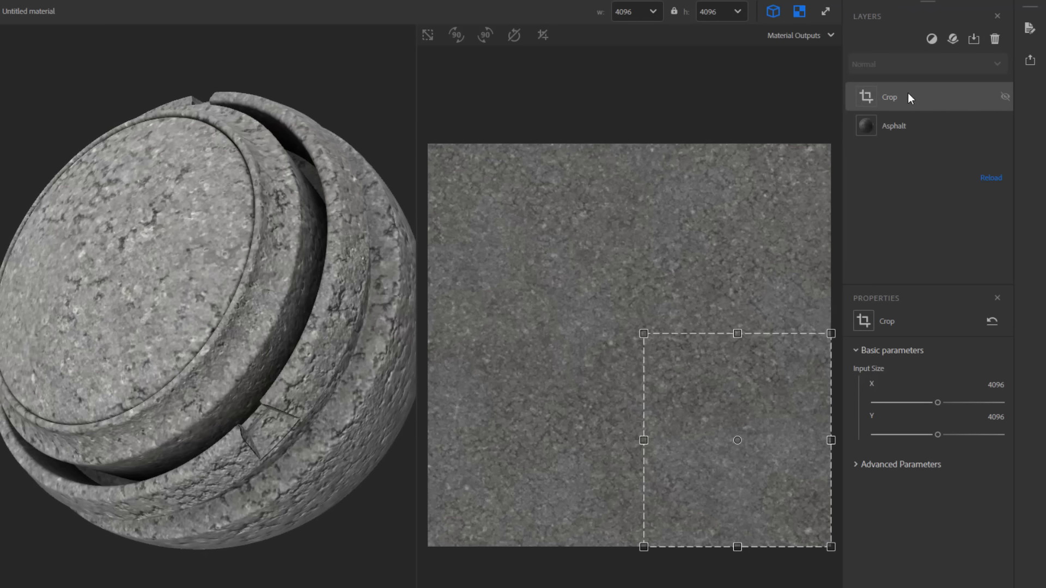
Toggle the Crop layer's visibility to compare the cropped and uncropped asphalt, leaving the layer hidden
{"action": "left_click", "coordinate": [1006, 99]}
{"action": "left_click", "coordinate": [1006, 99]}
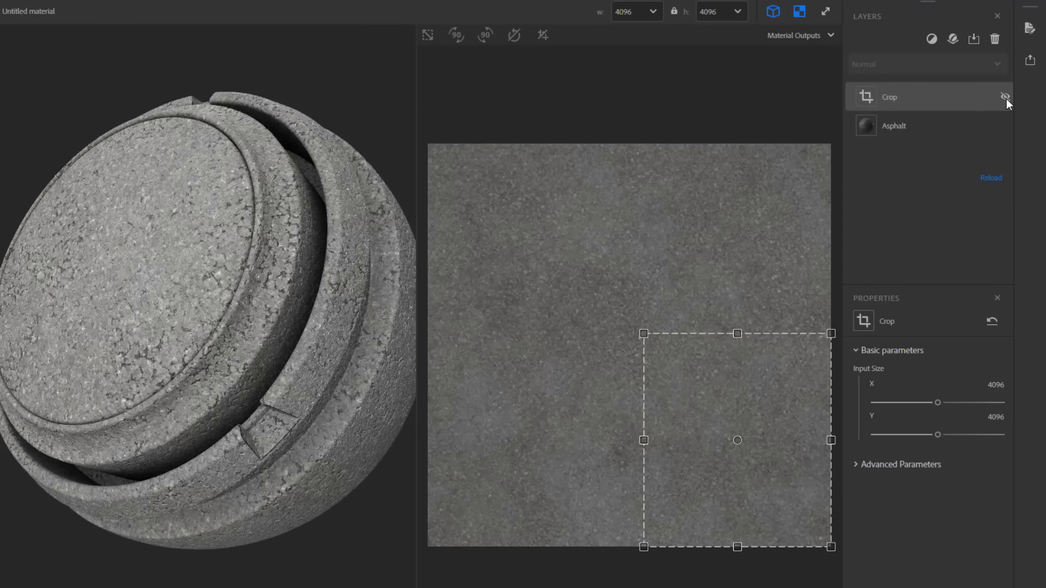
{"action": "left_click", "coordinate": [1006, 99]}
{"action": "left_click", "coordinate": [1005, 99]}
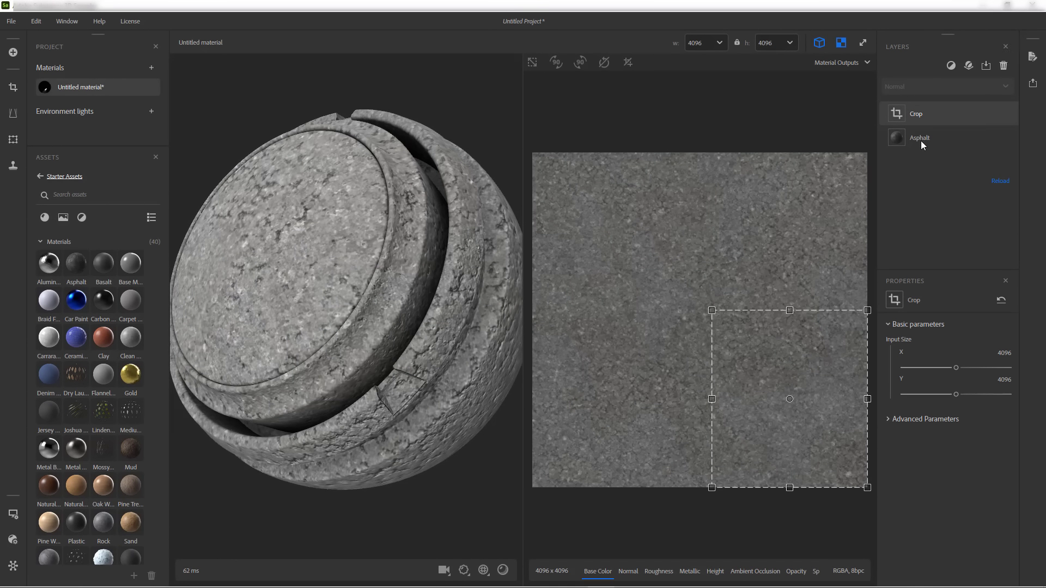
{"action": "left_click", "coordinate": [1010, 113]}
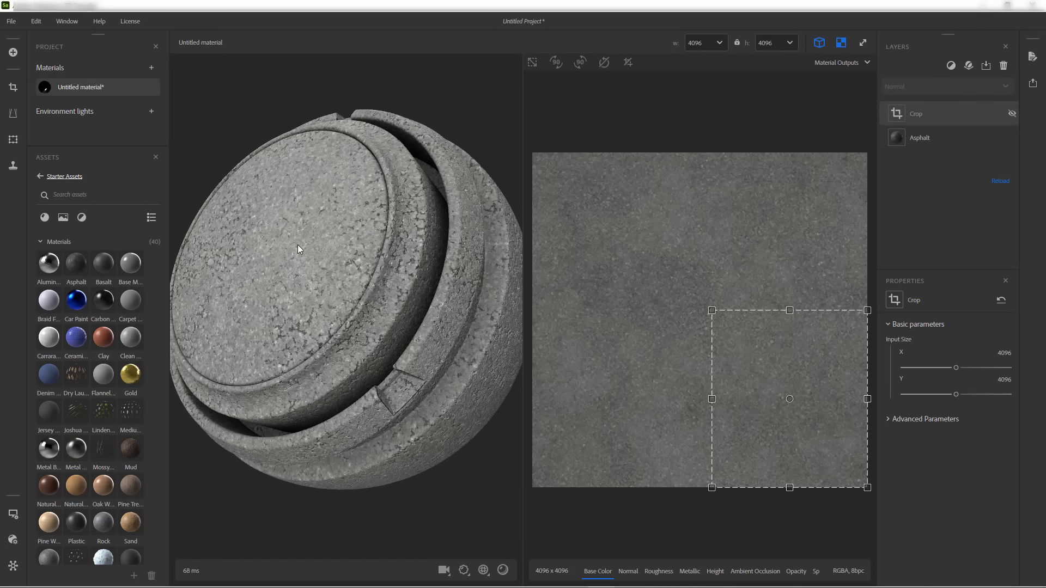
Add a Perspective Transform layer and move the texture's upper-left corner handle slightly inward along the upper edge
{"action": "left_click", "coordinate": [9, 119]}
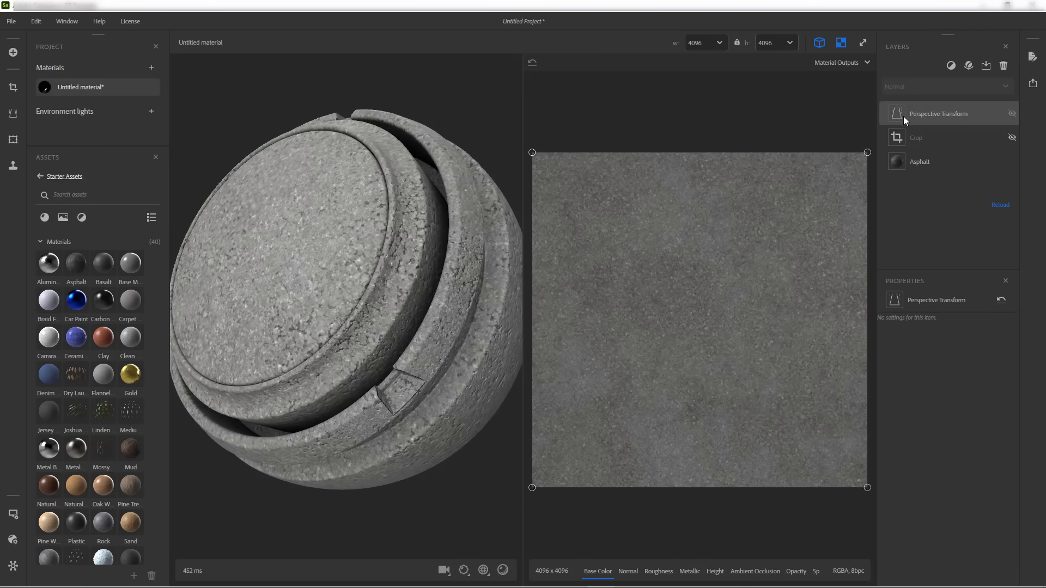
{"action": "left_click_drag", "start_coordinate": [542, 157], "coordinate": [582, 154]}
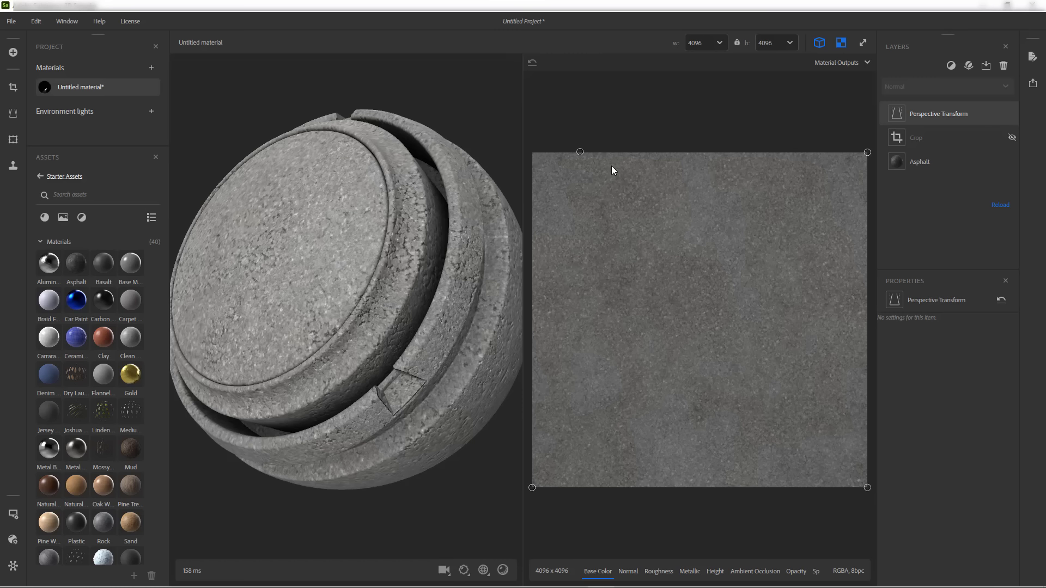
{"action": "left_click_drag", "start_coordinate": [578, 153], "coordinate": [570, 152]}
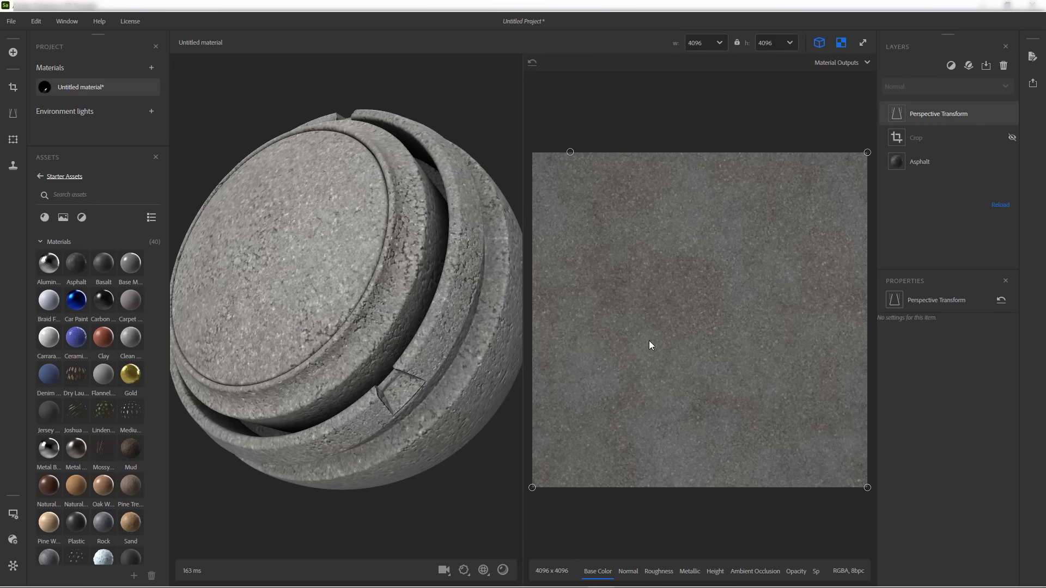
Add a Transform layer with a position offset of -0.02 horizontally and -0.09 vertically, and show its advanced parameters
{"action": "left_click", "coordinate": [13, 143]}
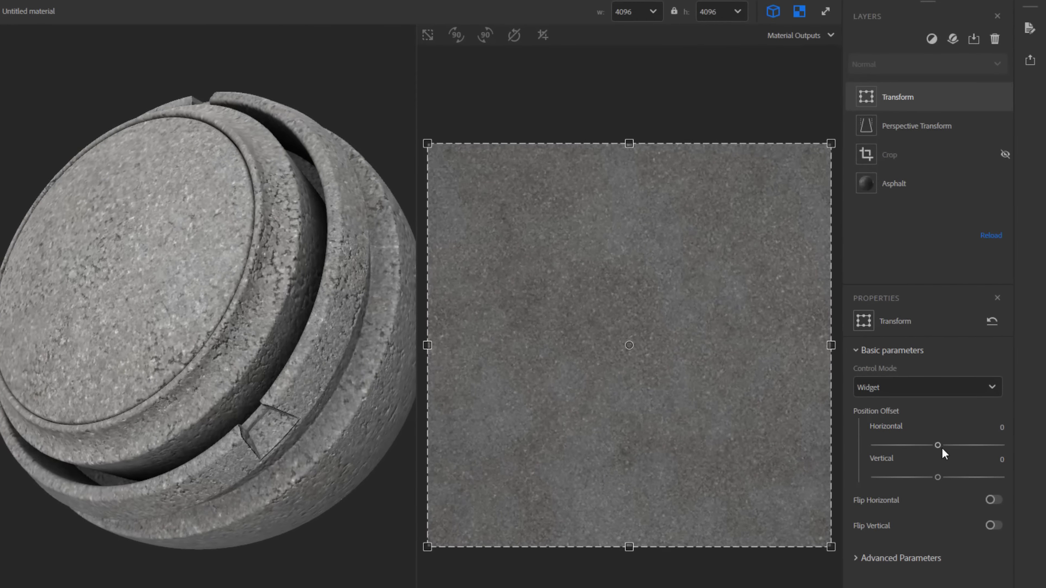
{"action": "left_click_drag", "start_coordinate": [942, 448], "coordinate": [931, 479]}
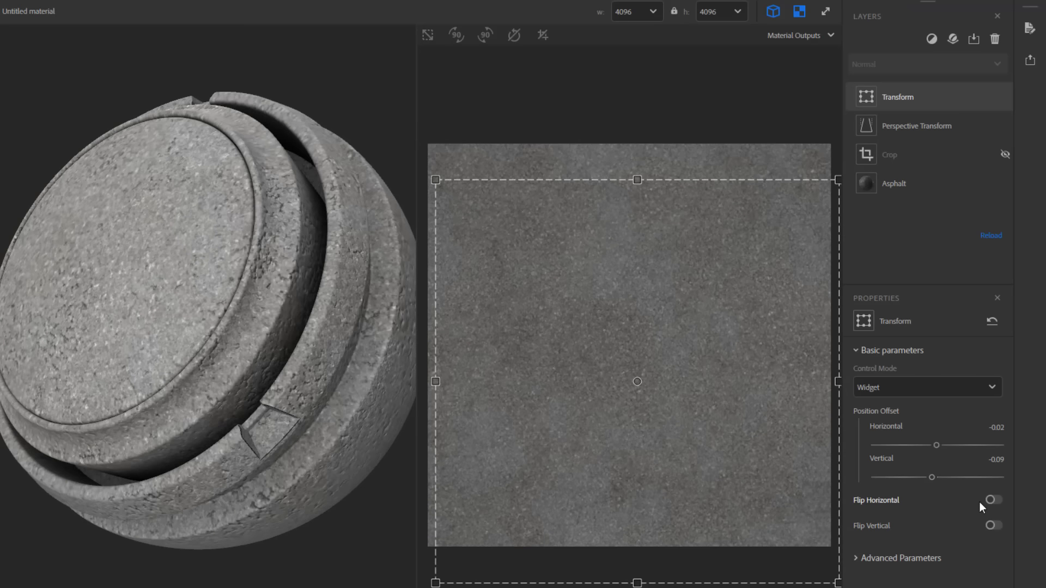
{"action": "left_click", "coordinate": [992, 500]}
{"action": "left_click", "coordinate": [855, 560]}
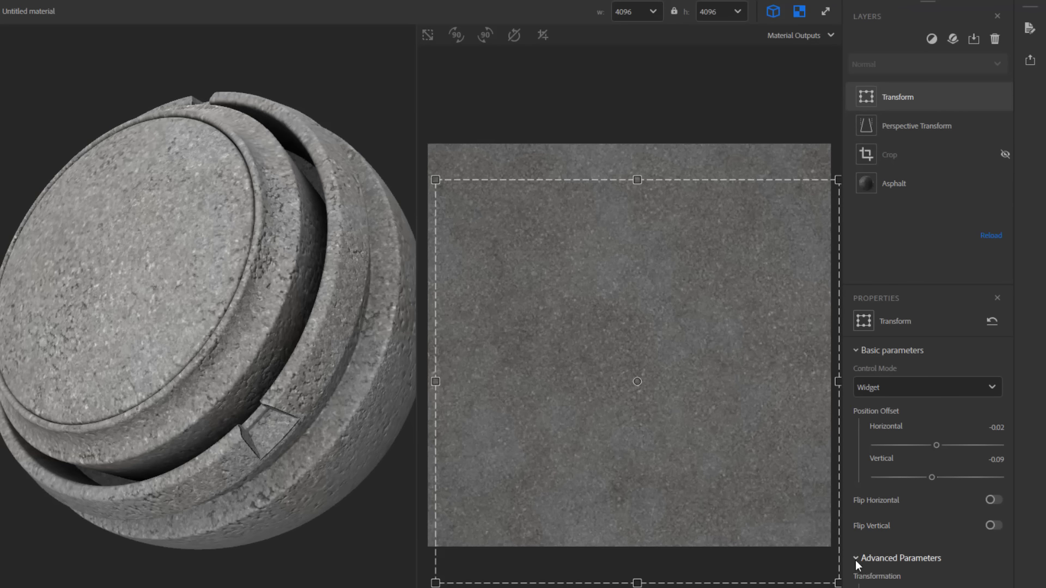
{"action": "scroll", "coordinate": [857, 559], "scroll_direction": "down", "scroll_amount": 2}
{"action": "scroll", "coordinate": [861, 558], "scroll_direction": "down", "scroll_amount": 1}
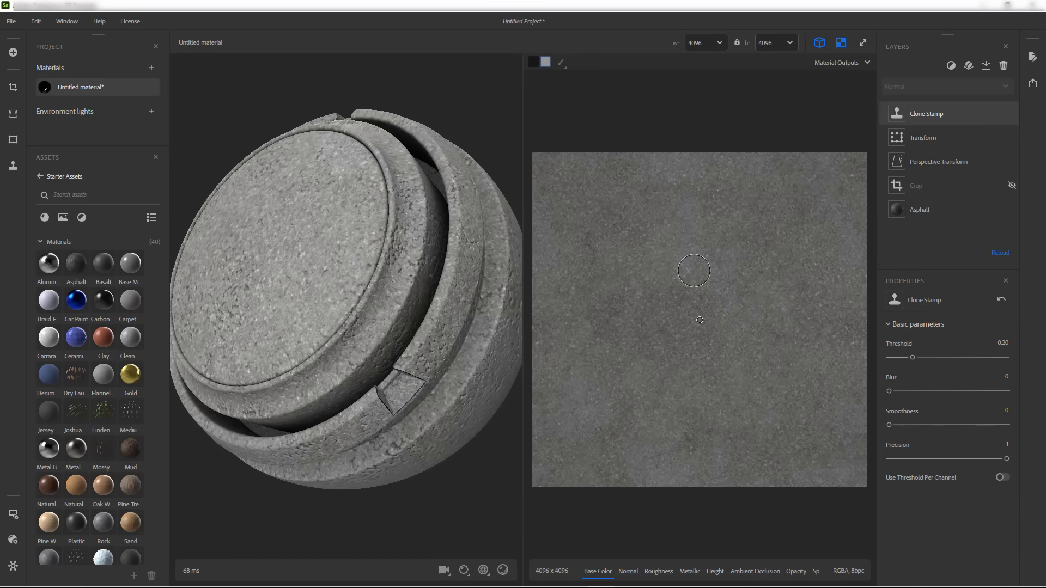
Clone asphalt from the texture's upper-left area onto a patch right of its centre with the Clone Stamp
{"action": "left_click", "coordinate": [592, 215], "text": "alt"}
{"action": "left_click_drag", "start_coordinate": [738, 321], "coordinate": [757, 317]}
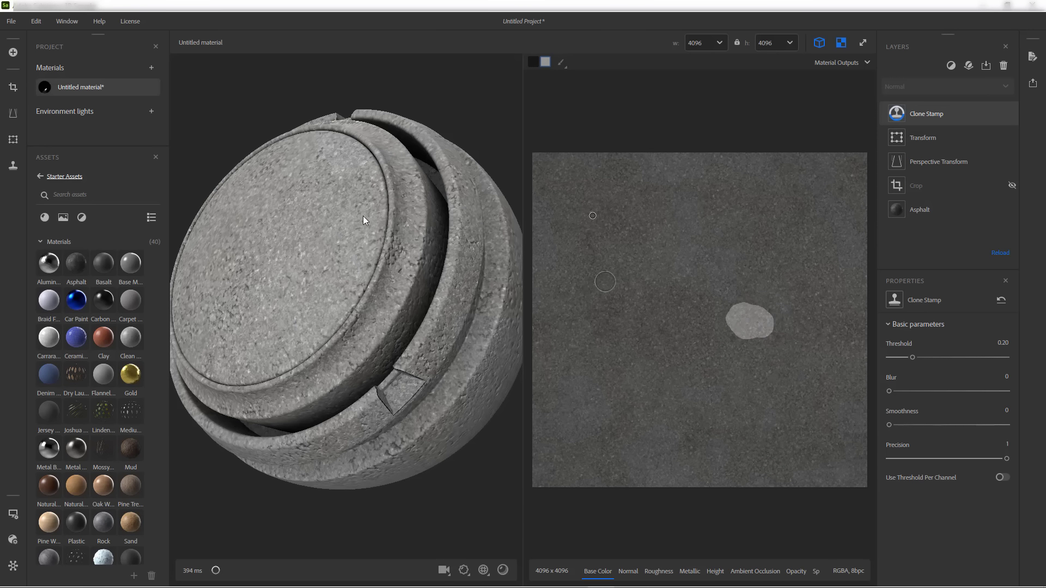
{"action": "key", "text": "ctrl+z"}
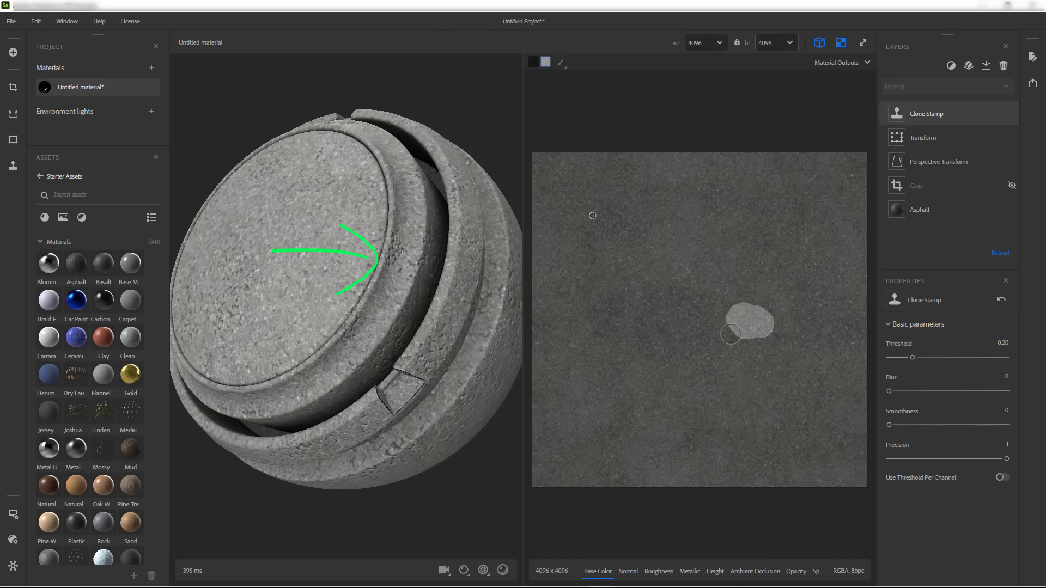
{"action": "mouse_move", "coordinate": [730, 330]}
{"action": "left_mouse_down"}
{"action": "mouse_move", "coordinate": [767, 336]}
{"action": "mouse_move", "coordinate": [778, 303]}
{"action": "mouse_move", "coordinate": [753, 293]}
{"action": "mouse_move", "coordinate": [761, 308]}
{"action": "left_mouse_up"}
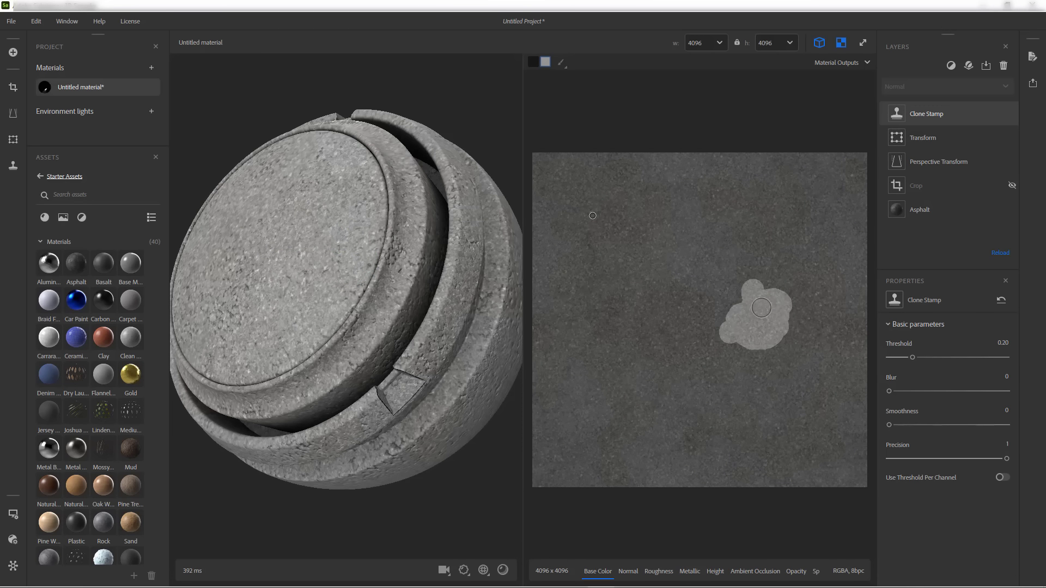
Set the material resolution to 2048 x 2048 and slightly raise the Clone Stamp's Threshold, Blur and Smoothness
{"action": "left_click", "coordinate": [715, 46]}
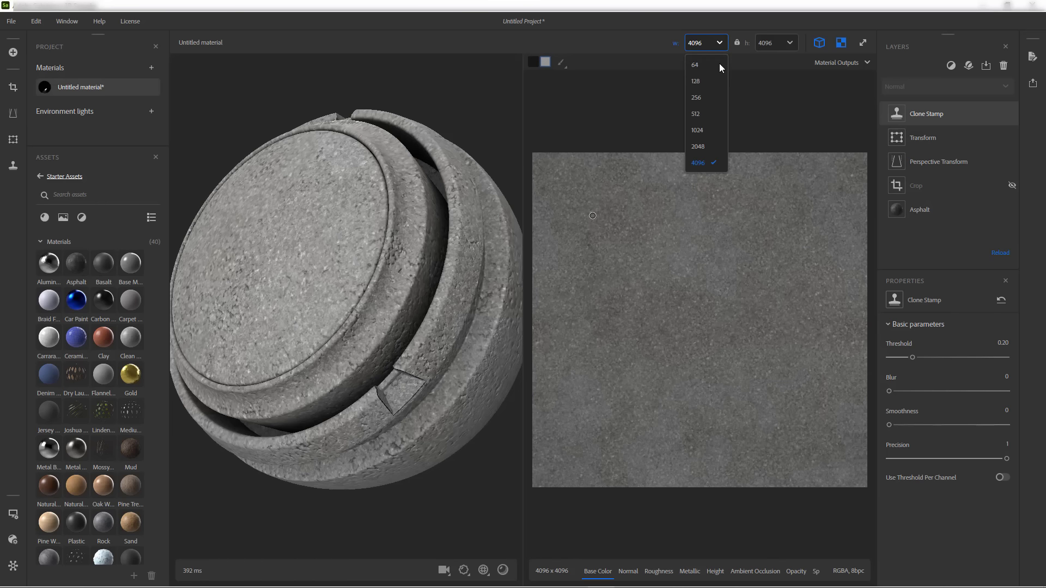
{"action": "left_click", "coordinate": [717, 146]}
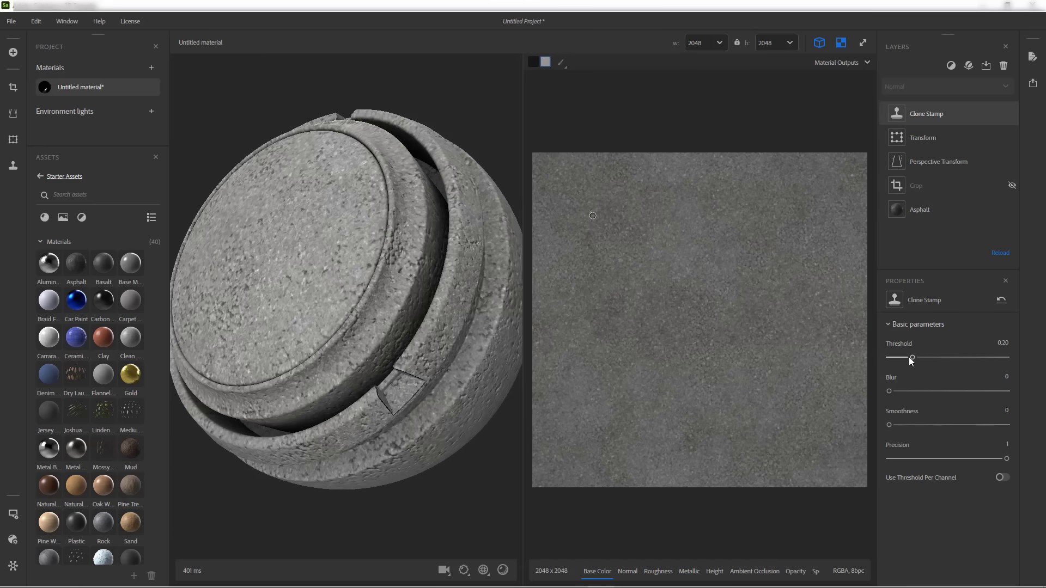
{"action": "mouse_move", "coordinate": [911, 358]}
{"action": "left_mouse_down"}
{"action": "mouse_move", "coordinate": [960, 357]}
{"action": "mouse_move", "coordinate": [921, 358]}
{"action": "left_mouse_up"}
{"action": "left_click_drag", "start_coordinate": [893, 391], "coordinate": [900, 393]}
{"action": "left_click_drag", "start_coordinate": [939, 403], "coordinate": [905, 425]}
{"action": "left_click", "coordinate": [1011, 114]}
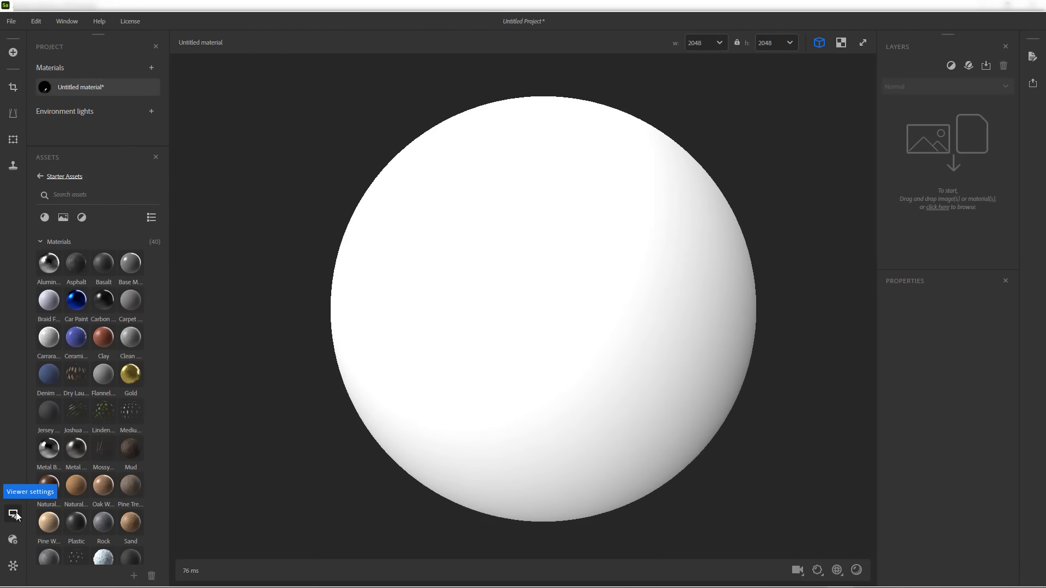
Change the preview mesh to Plane in the viewer settings
{"action": "left_click", "coordinate": [15, 515]}
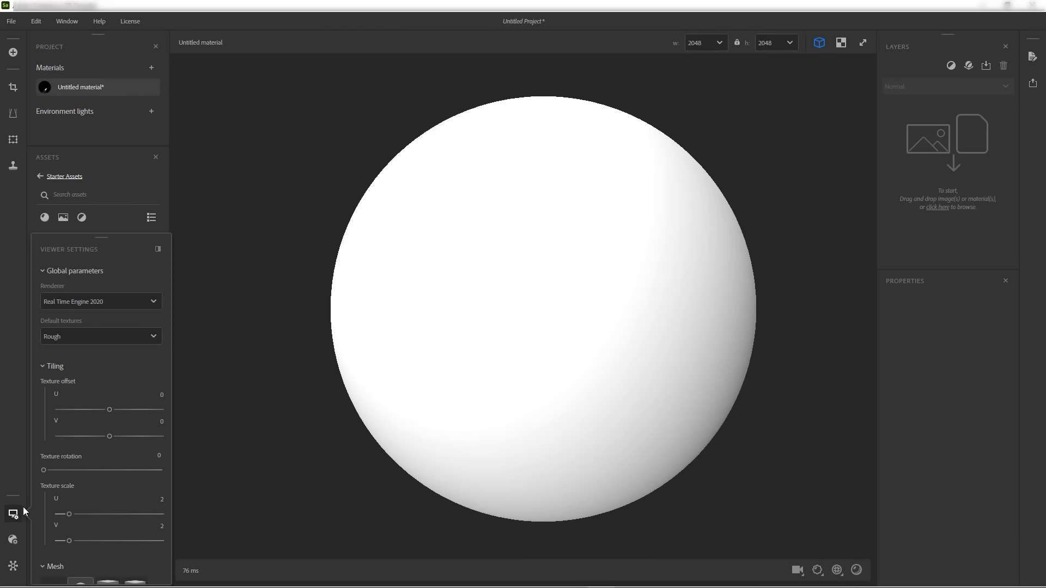
{"action": "scroll", "coordinate": [75, 450], "scroll_direction": "down", "scroll_amount": 5}
{"action": "scroll", "coordinate": [75, 450], "scroll_direction": "down", "scroll_amount": 2}
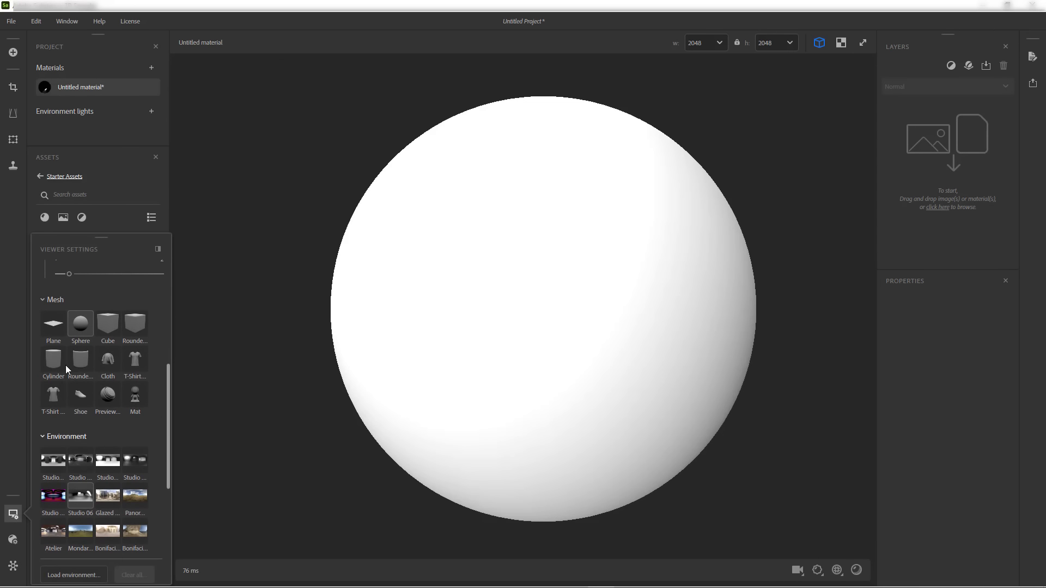
{"action": "left_click", "coordinate": [54, 327]}
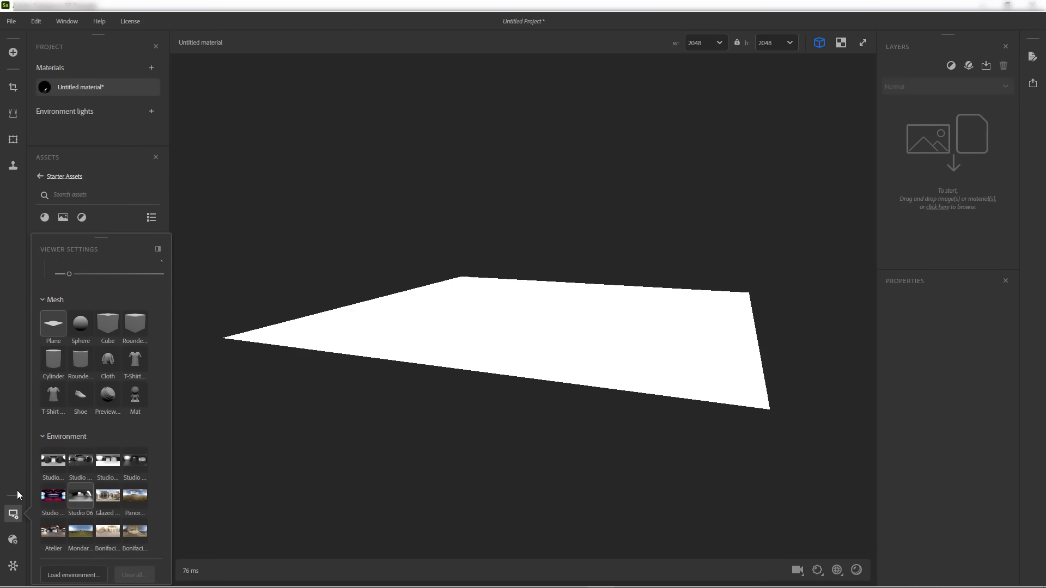
{"action": "left_click", "coordinate": [16, 511]}
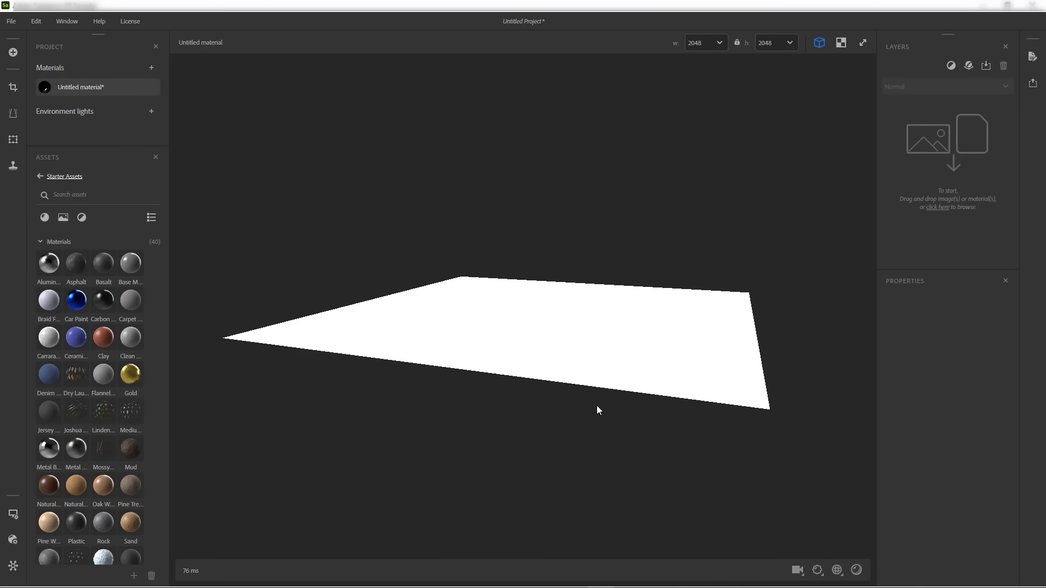
Search the starter assets for "rock" and apply the Rock material to the plane
{"action": "left_click_drag", "start_coordinate": [598, 404], "coordinate": [759, 327]}
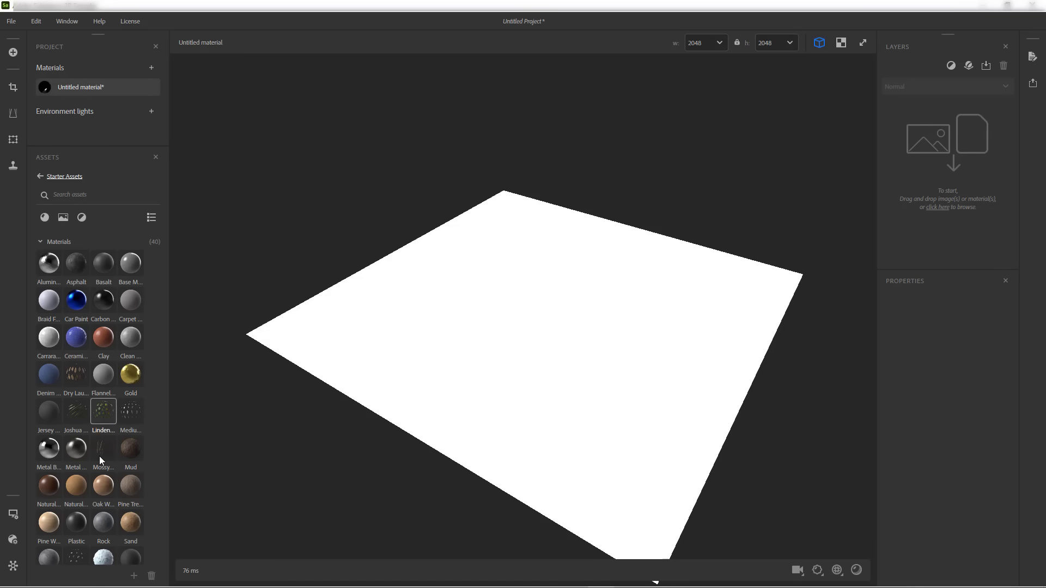
{"action": "mouse_move", "coordinate": [48, 262]}
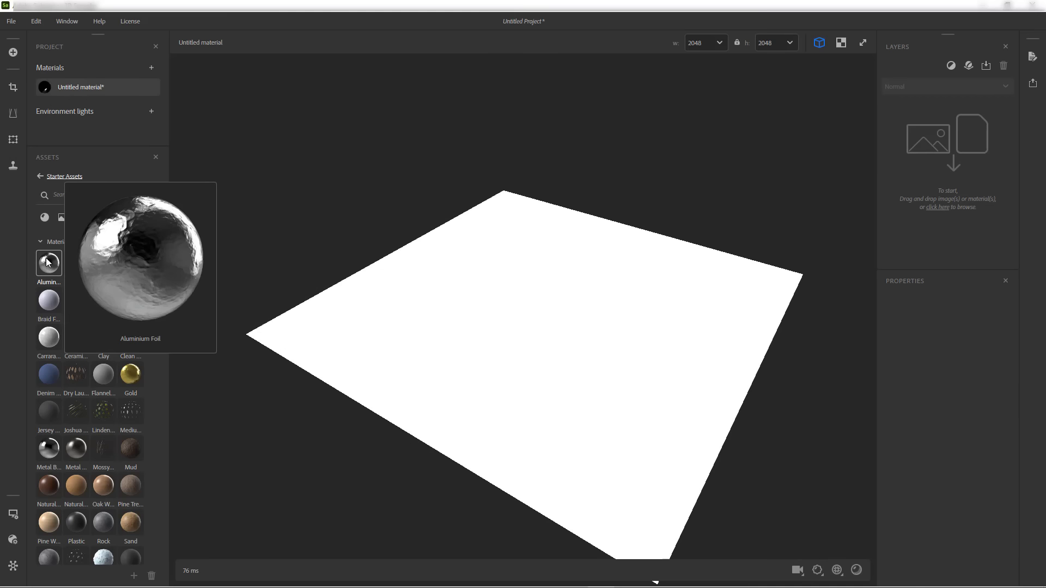
{"action": "mouse_move", "coordinate": [130, 326]}
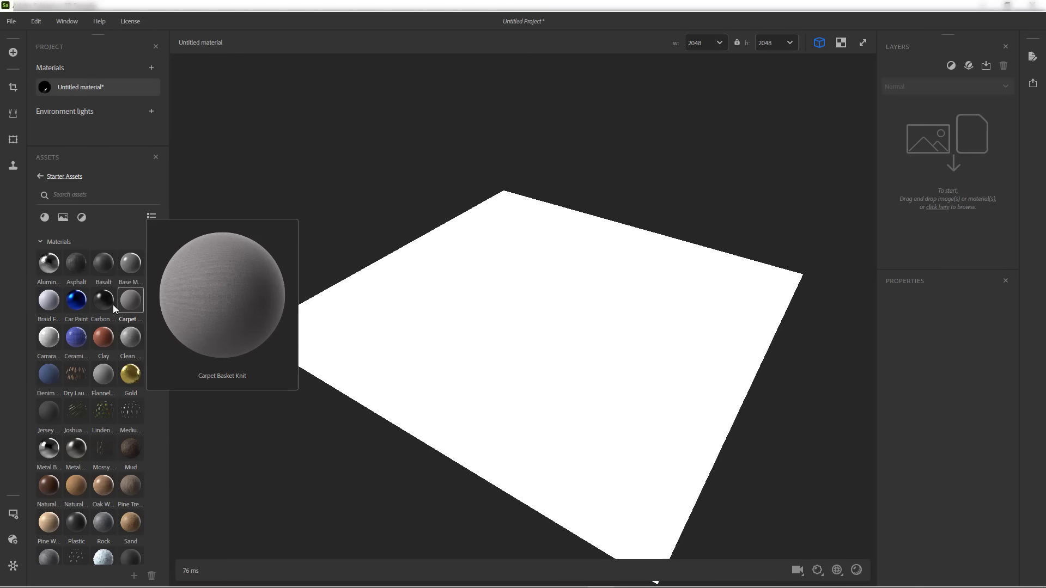
{"action": "left_click", "coordinate": [78, 197]}
{"action": "type", "text": "rock"}
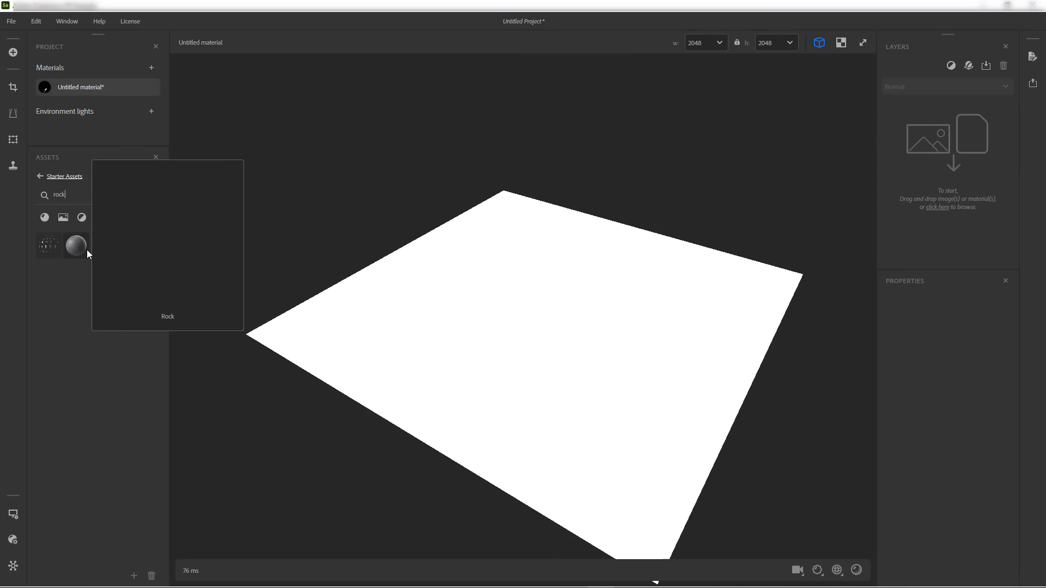
{"action": "left_click_drag", "start_coordinate": [87, 250], "coordinate": [339, 299]}
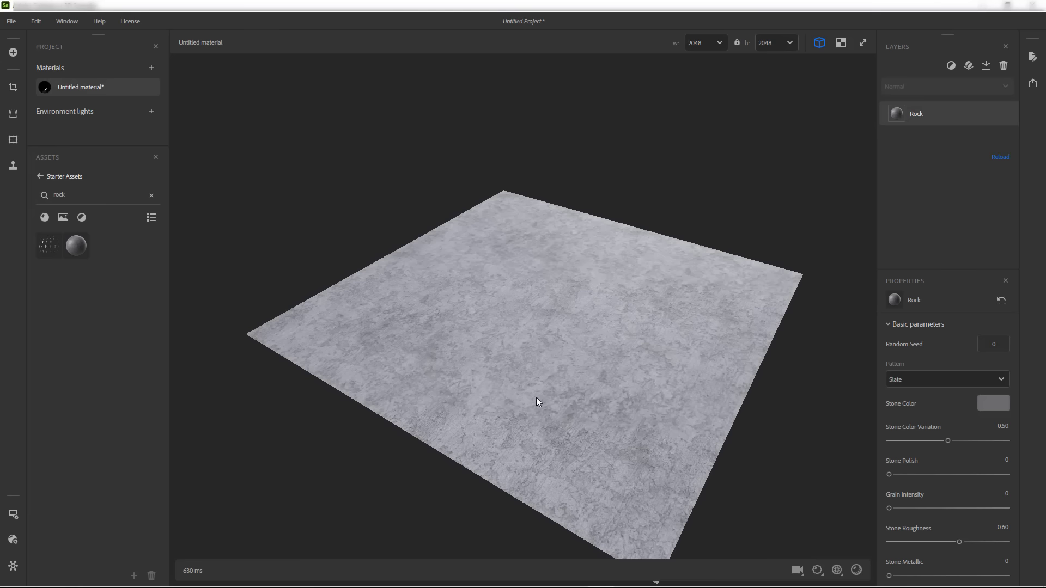
Darken the Rock material's Stone Color to #2e2f31
{"action": "scroll", "coordinate": [537, 402], "scroll_direction": "up", "scroll_amount": 5}
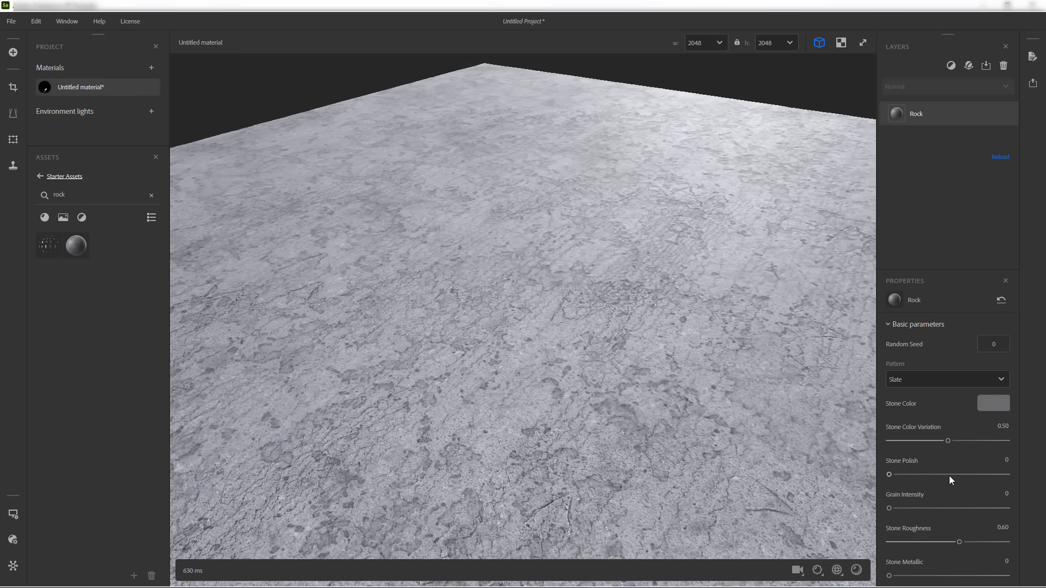
{"action": "left_click", "coordinate": [989, 404]}
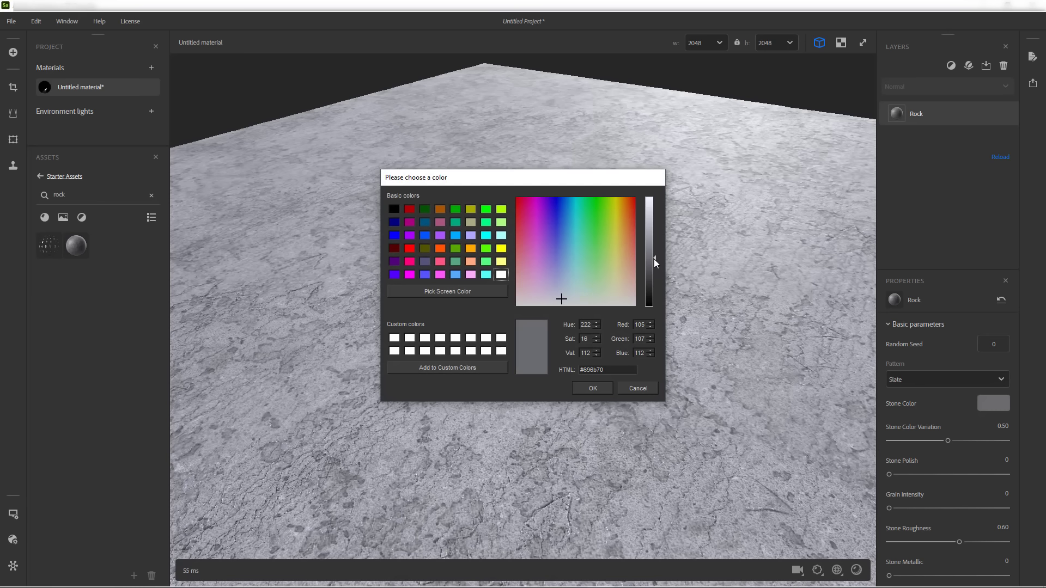
{"action": "left_click_drag", "start_coordinate": [653, 259], "coordinate": [656, 286]}
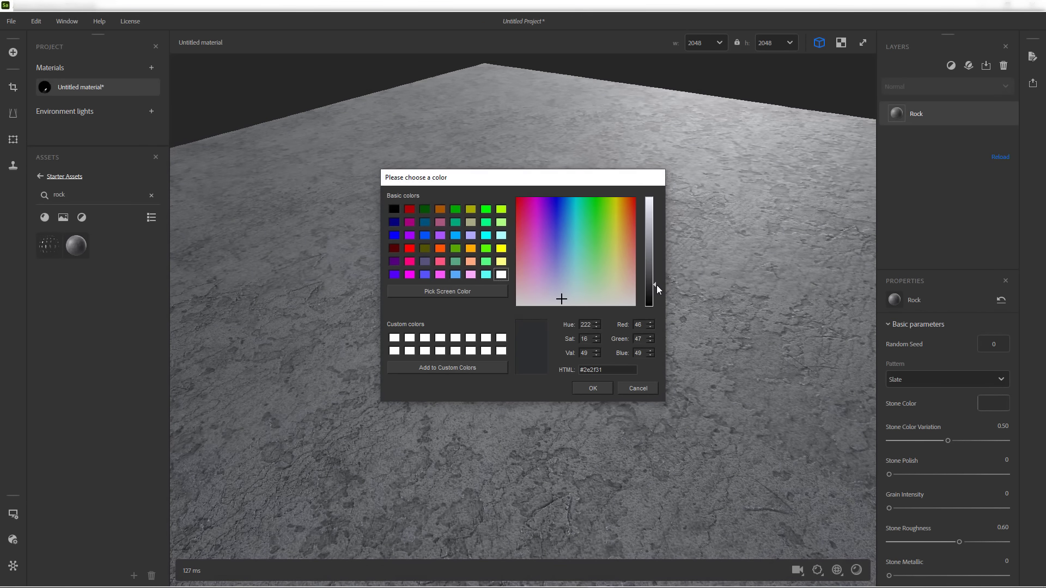
{"action": "left_click", "coordinate": [592, 389]}
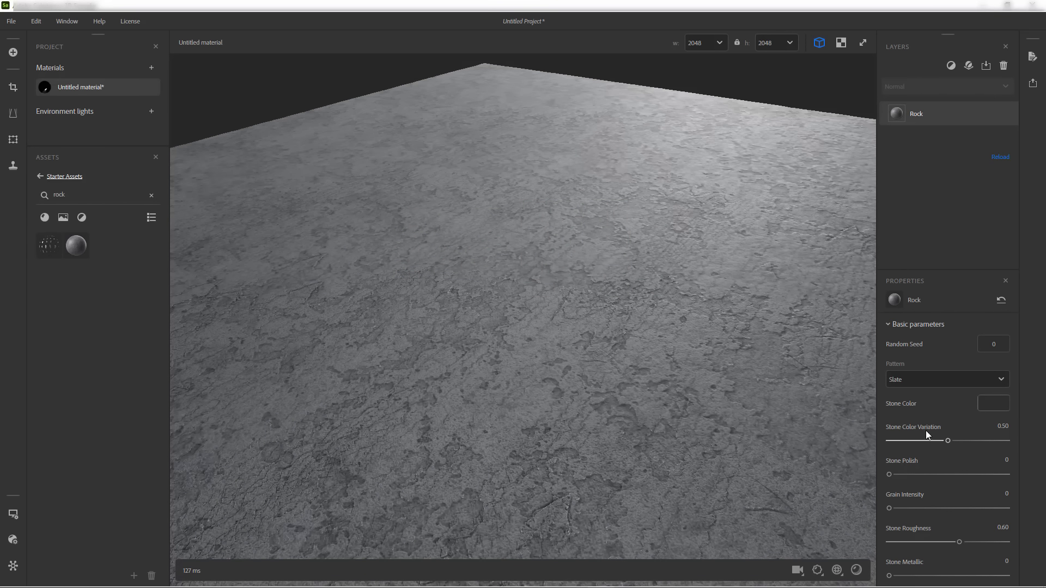
Set the Rock layer's Stone Color Variation to 0.94 and Grain Intensity to 0.08, keeping Stone Polish and Stone Metallic at 0
{"action": "left_click_drag", "start_coordinate": [946, 440], "coordinate": [1003, 440]}
{"action": "scroll", "coordinate": [896, 450], "scroll_direction": "down", "scroll_amount": 1}
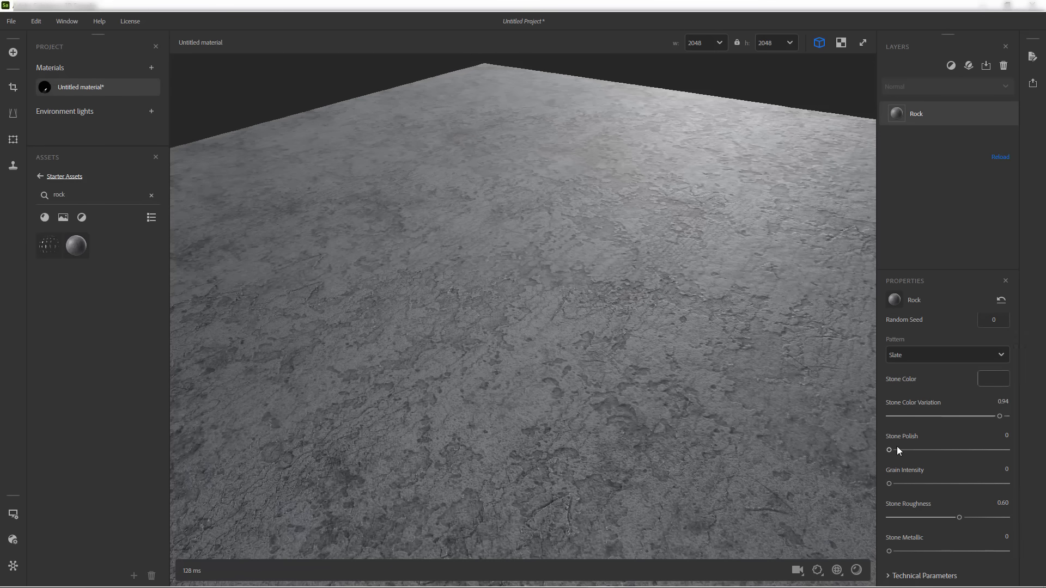
{"action": "left_click_drag", "start_coordinate": [898, 448], "coordinate": [696, 446]}
{"action": "left_click", "coordinate": [900, 484]}
{"action": "scroll", "coordinate": [561, 420], "scroll_direction": "up", "scroll_amount": 3}
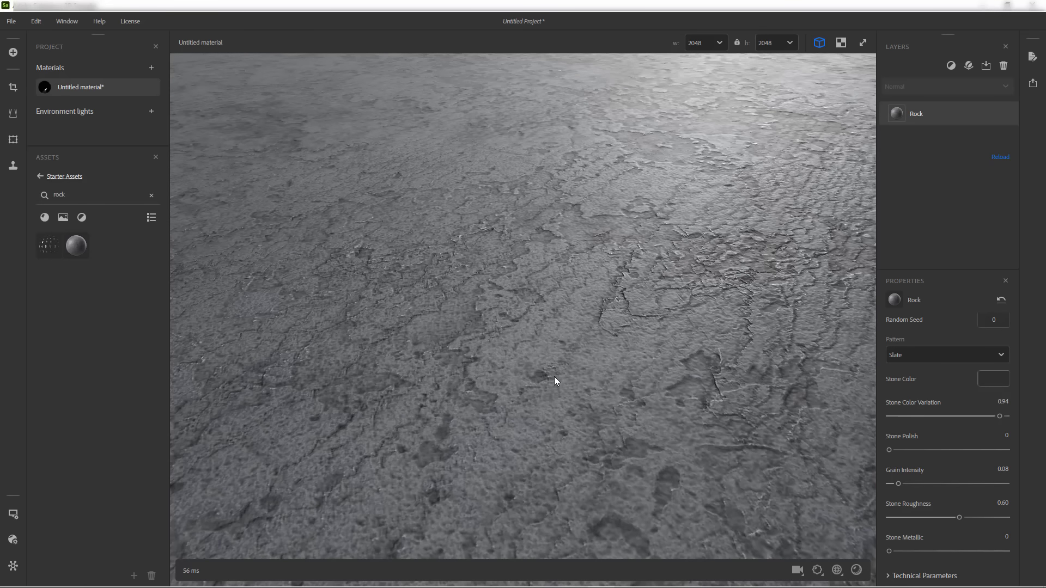
{"action": "scroll", "coordinate": [554, 380], "scroll_direction": "down", "scroll_amount": 3}
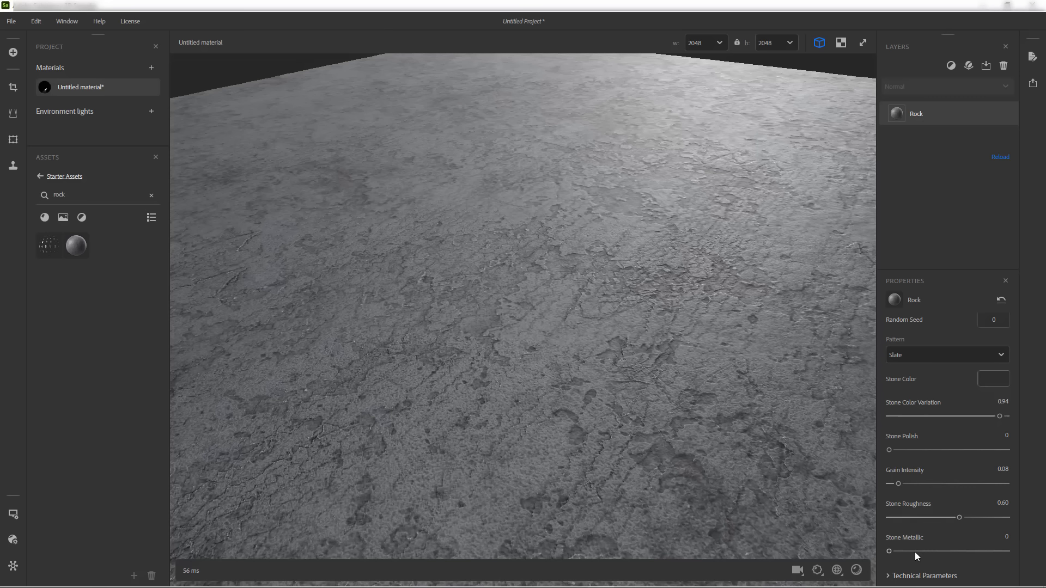
{"action": "left_click_drag", "start_coordinate": [915, 551], "coordinate": [1029, 561]}
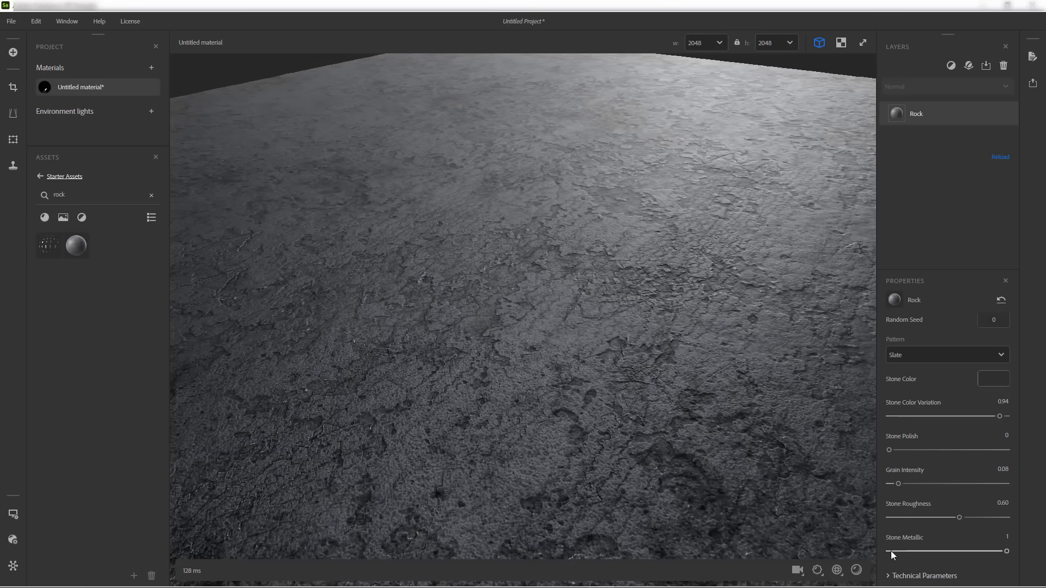
{"action": "left_click_drag", "start_coordinate": [890, 551], "coordinate": [881, 551]}
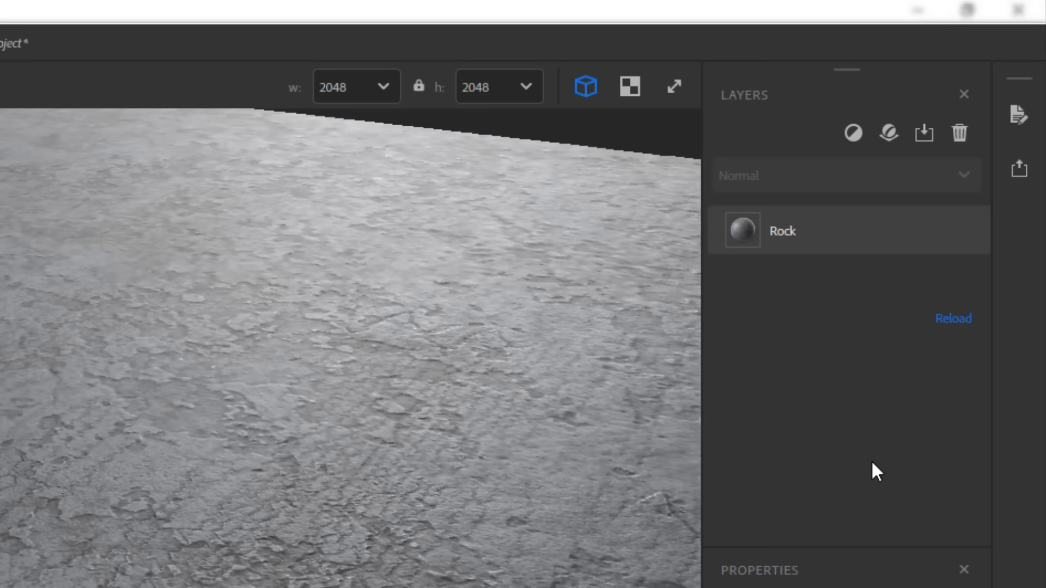
Search the layer filters for "pav" and add the Pavement filter above the Rock layer
{"action": "left_click", "coordinate": [851, 133]}
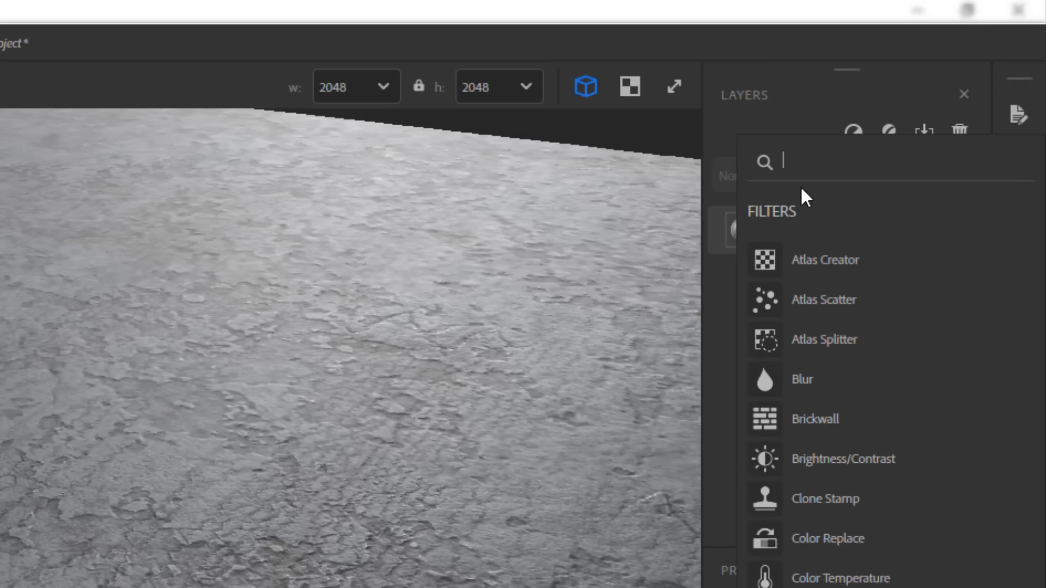
{"action": "type", "text": "pav"}
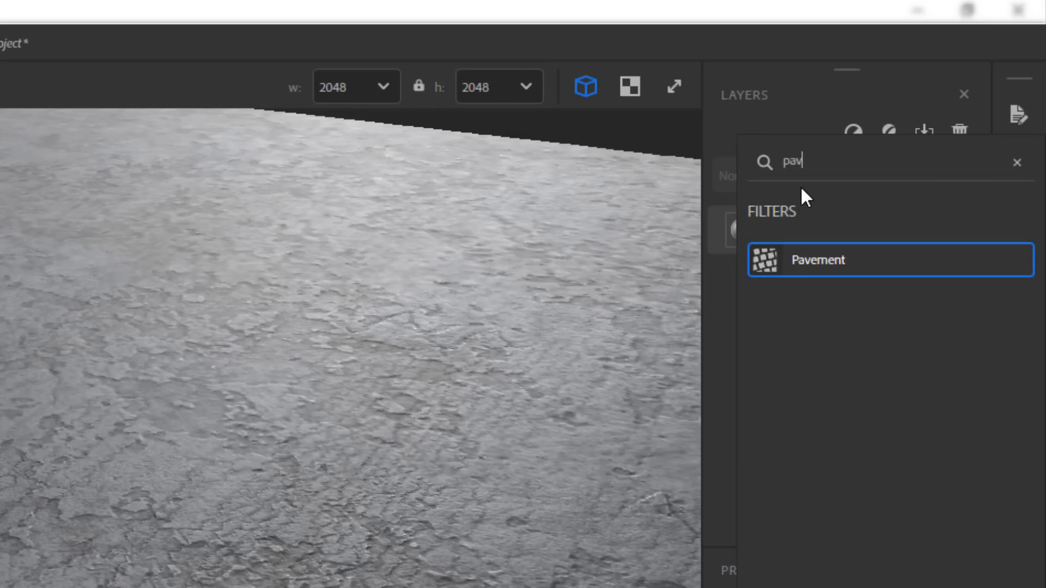
{"action": "left_click", "coordinate": [829, 259]}
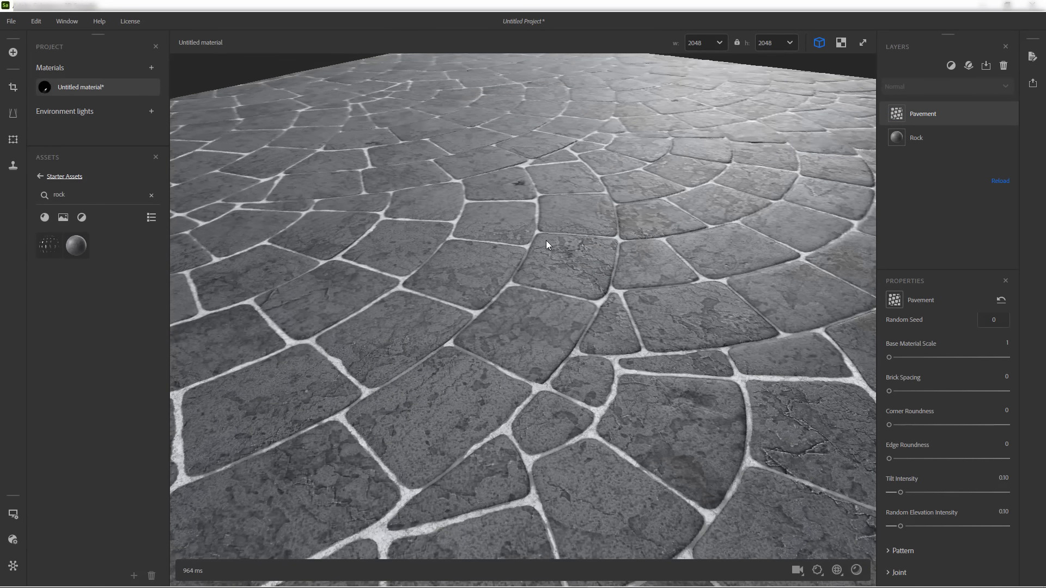
{"action": "mouse_move", "coordinate": [546, 240]}
{"action": "left_mouse_down"}
{"action": "mouse_move", "coordinate": [538, 260]}
{"action": "mouse_move", "coordinate": [555, 229]}
{"action": "left_mouse_up"}
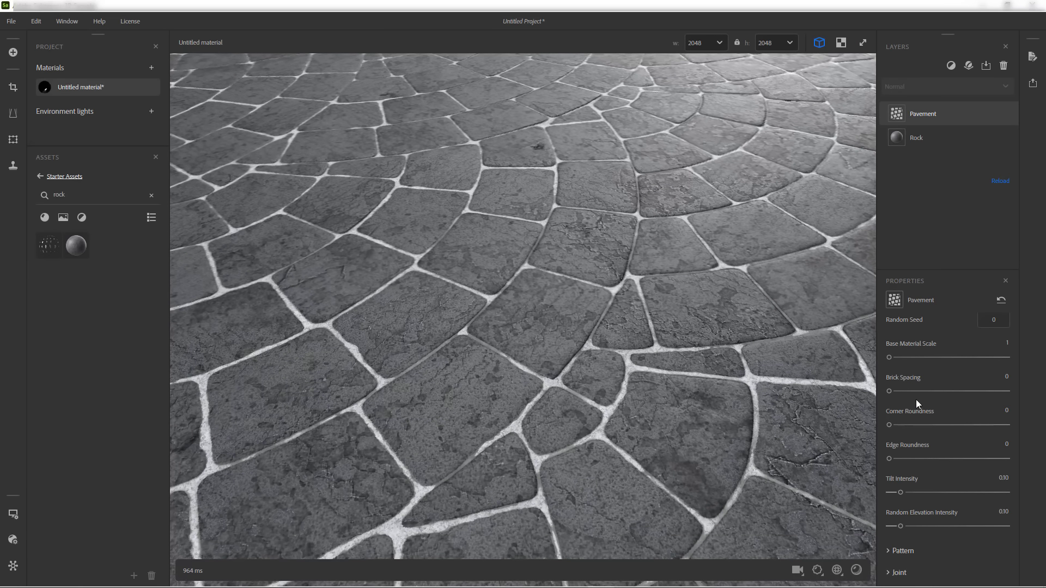
Try a Brick Spacing of 0.57 on the Pavement filter and return it to 0
{"action": "scroll", "coordinate": [916, 400], "scroll_direction": "down", "scroll_amount": 1}
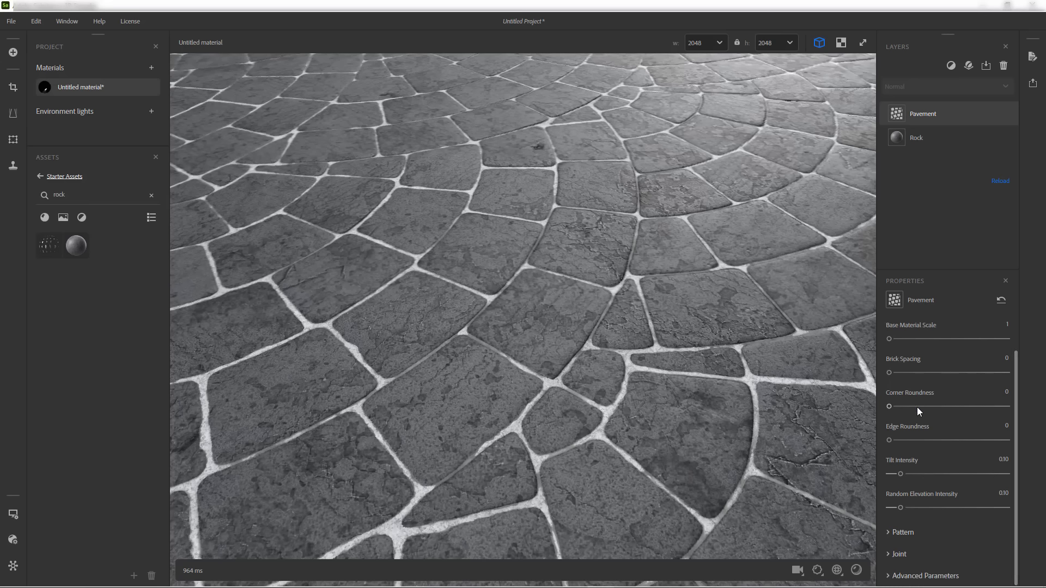
{"action": "left_click_drag", "start_coordinate": [889, 439], "coordinate": [865, 440]}
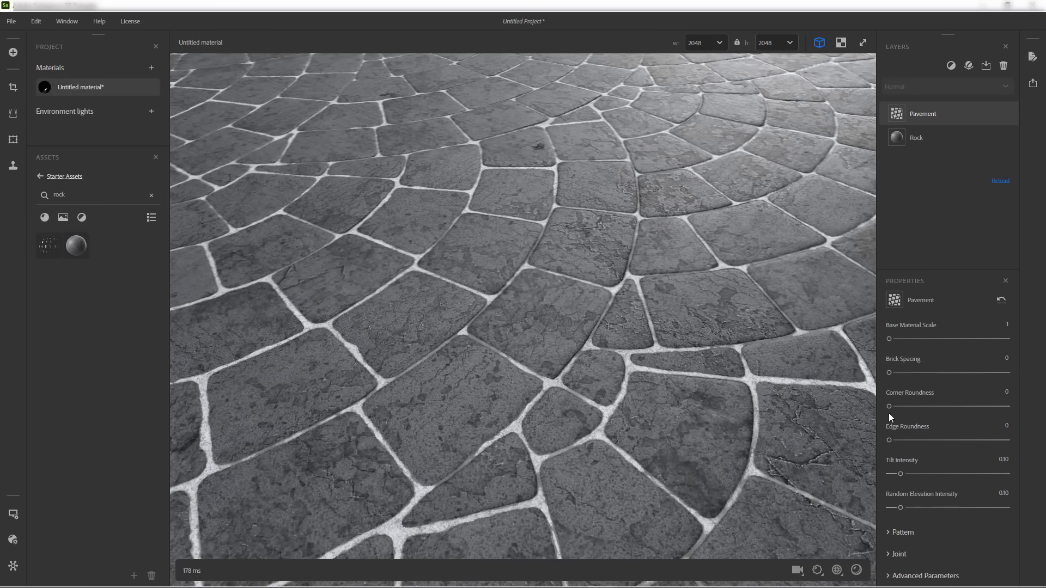
{"action": "left_click_drag", "start_coordinate": [889, 373], "coordinate": [955, 373]}
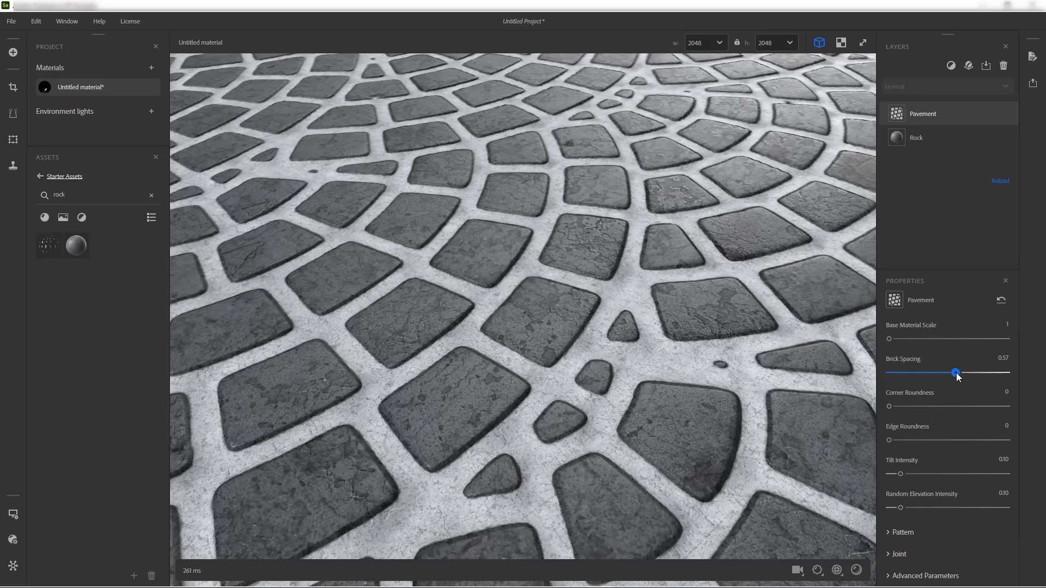
{"action": "left_click_drag", "start_coordinate": [956, 372], "coordinate": [864, 375]}
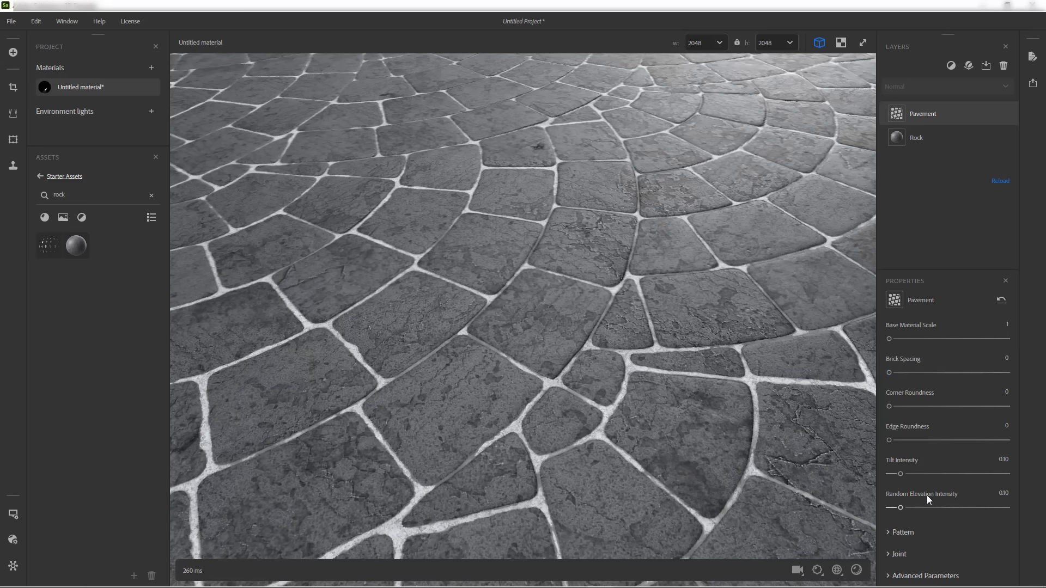
Set the Pavement filter's Random Elevation Intensity to 0.14 and inspect the stones up close
{"action": "left_click_drag", "start_coordinate": [900, 507], "coordinate": [905, 508]}
{"action": "scroll", "coordinate": [491, 441], "scroll_direction": "up", "scroll_amount": 3}
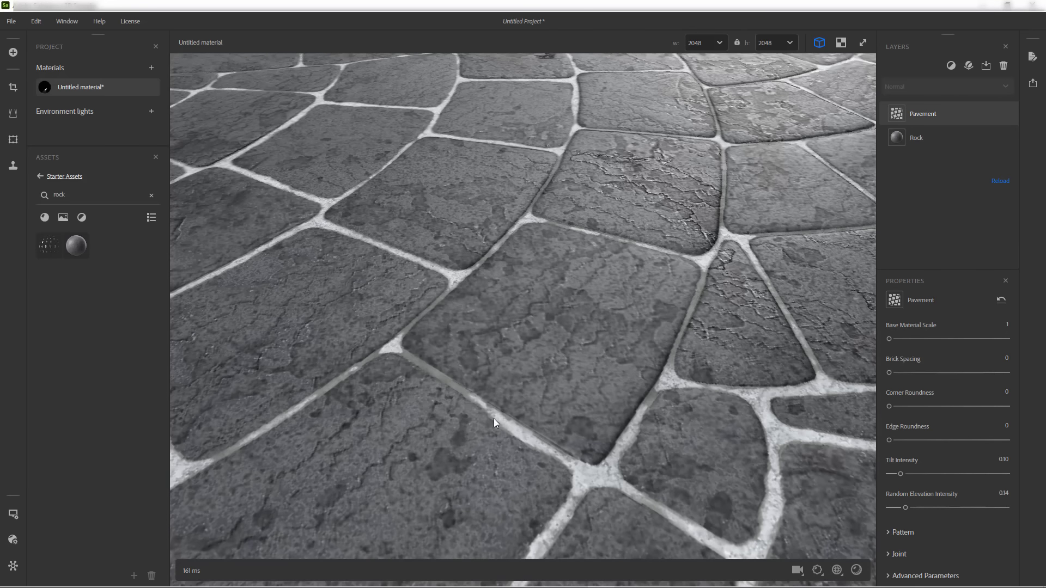
{"action": "middle_click_drag", "start_coordinate": [493, 418], "coordinate": [544, 241]}
{"action": "middle_click_drag", "start_coordinate": [675, 436], "coordinate": [704, 408]}
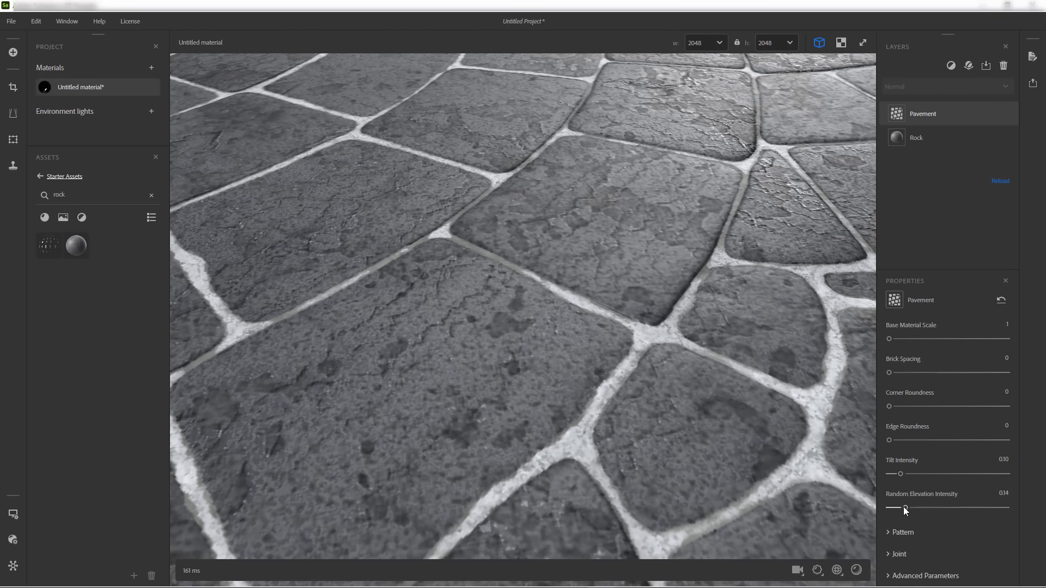
{"action": "mouse_move", "coordinate": [903, 507]}
{"action": "left_mouse_down"}
{"action": "mouse_move", "coordinate": [858, 503]}
{"action": "mouse_move", "coordinate": [906, 510]}
{"action": "left_mouse_up"}
Try the Flander Weave and Brush Rock pattern types on the Pavement filter
{"action": "left_click", "coordinate": [900, 532]}
{"action": "scroll", "coordinate": [933, 497], "scroll_direction": "down", "scroll_amount": 2}
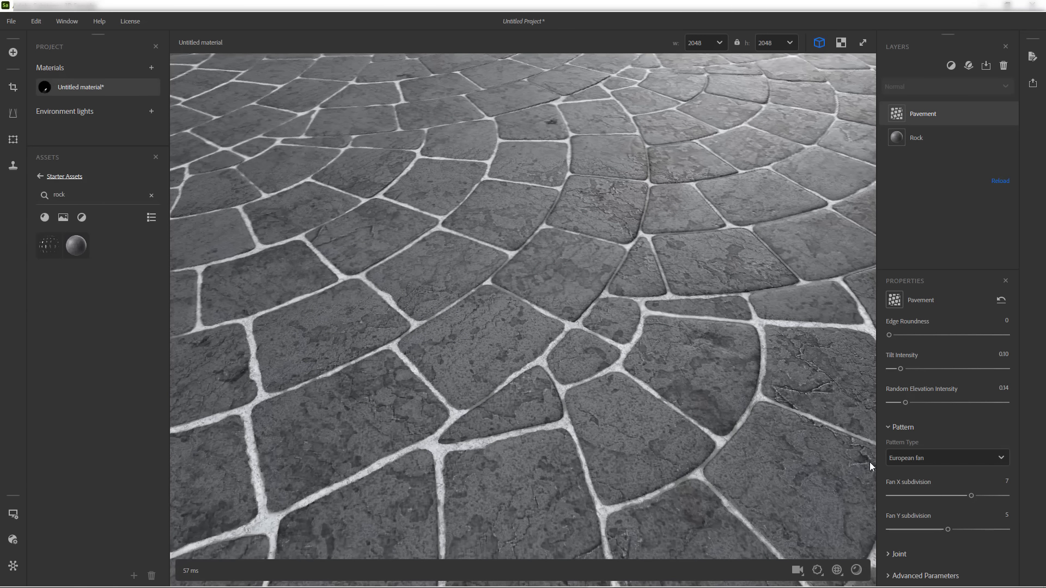
{"action": "left_click", "coordinate": [891, 461]}
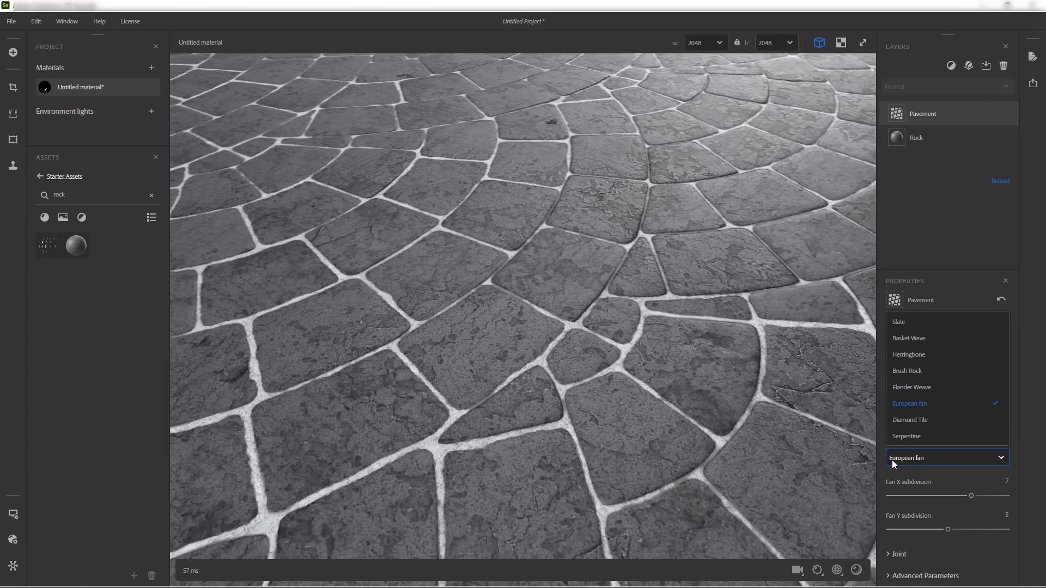
{"action": "left_click", "coordinate": [906, 388]}
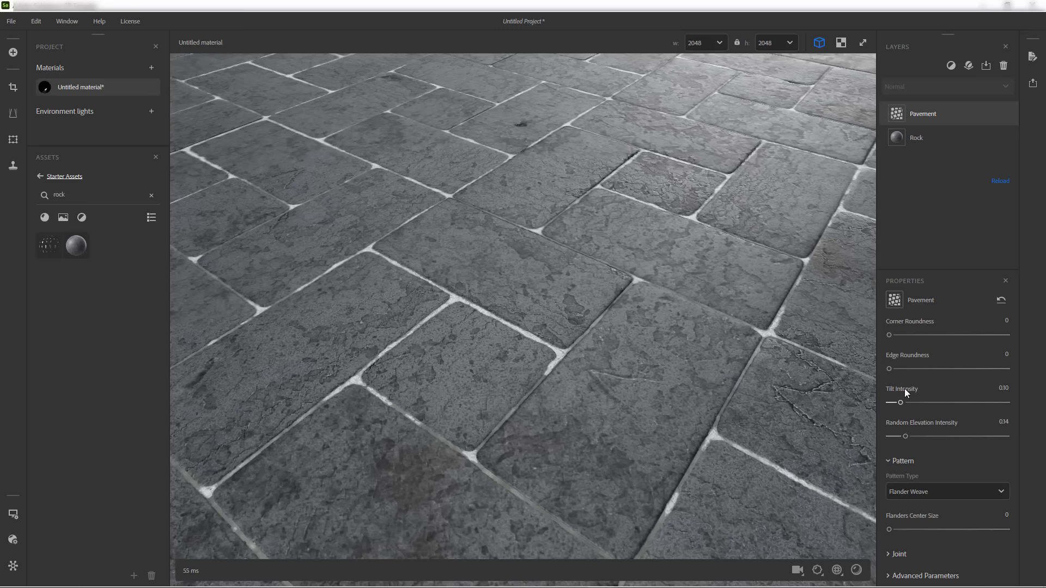
{"action": "left_click", "coordinate": [917, 496]}
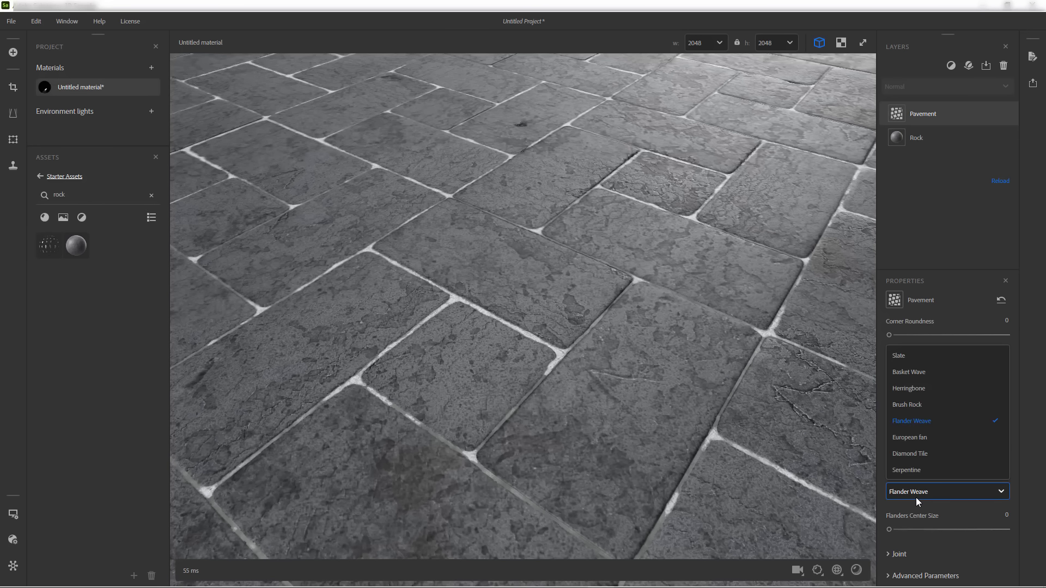
{"action": "left_click", "coordinate": [911, 404]}
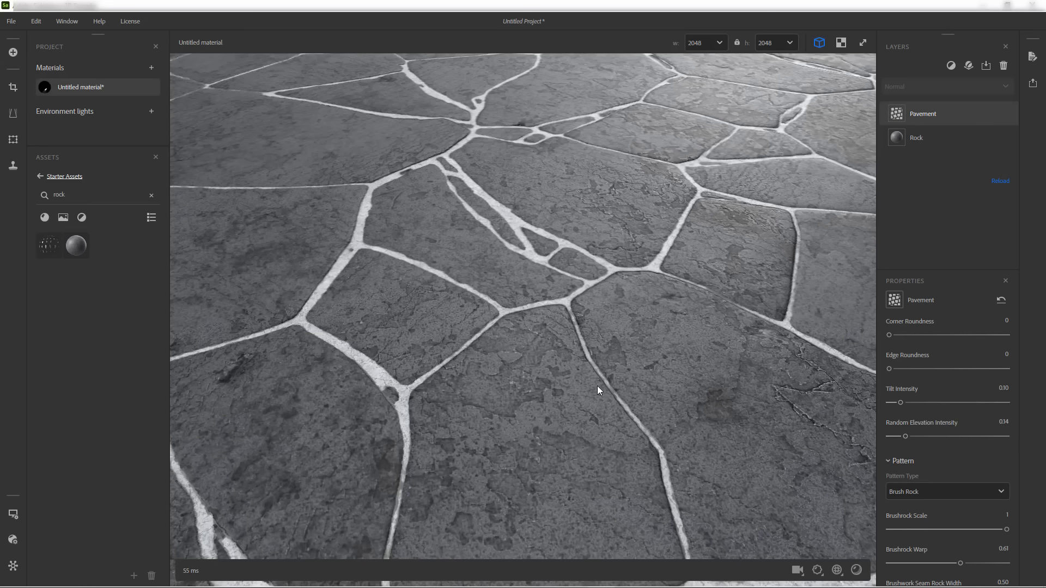
{"action": "left_click_drag", "start_coordinate": [597, 386], "coordinate": [619, 339]}
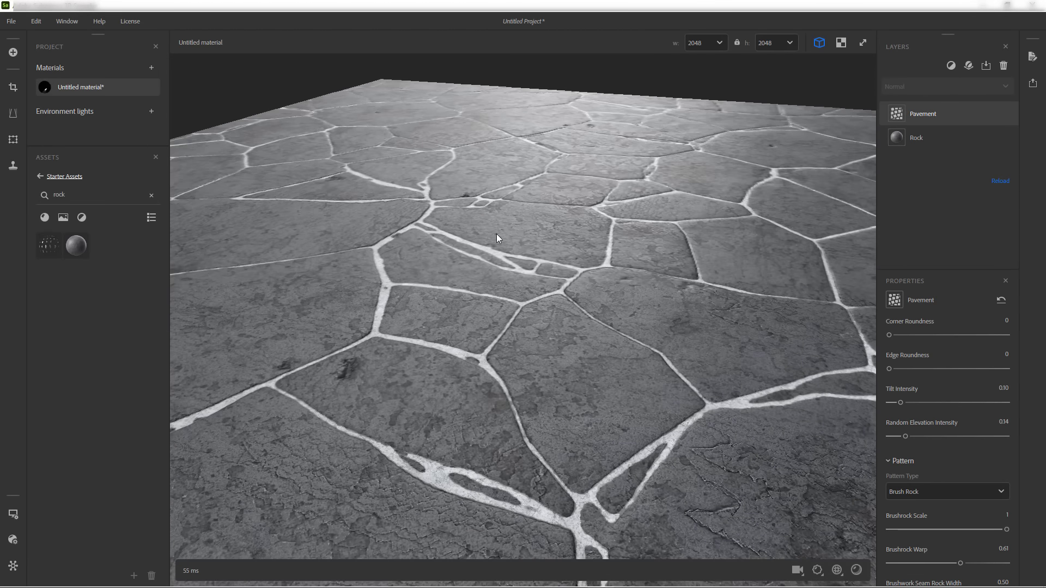
Switch the Pavement filter's pattern type back to European fan and inspect the stones
{"action": "left_click", "coordinate": [923, 490]}
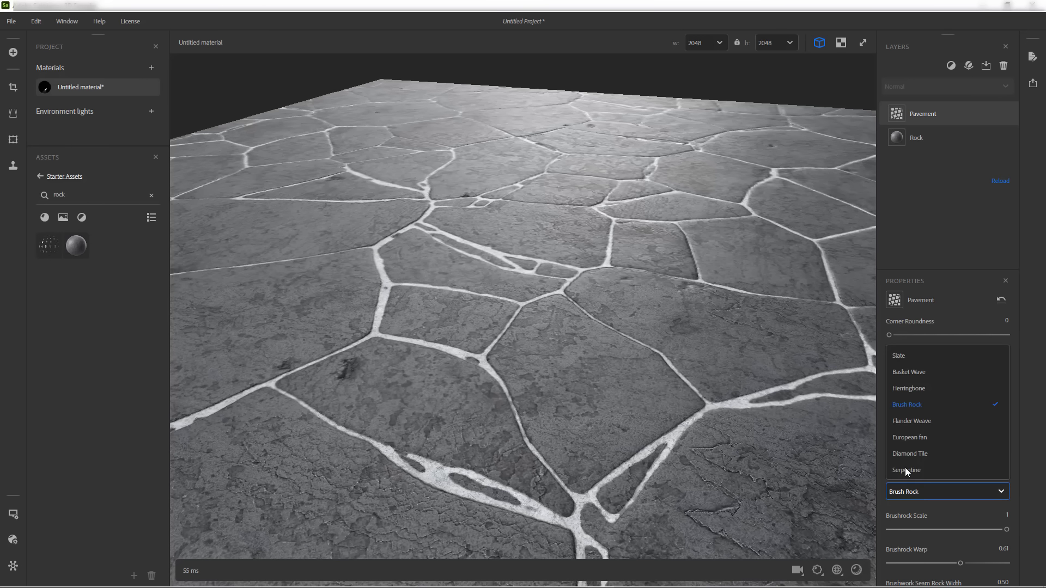
{"action": "left_click", "coordinate": [896, 439]}
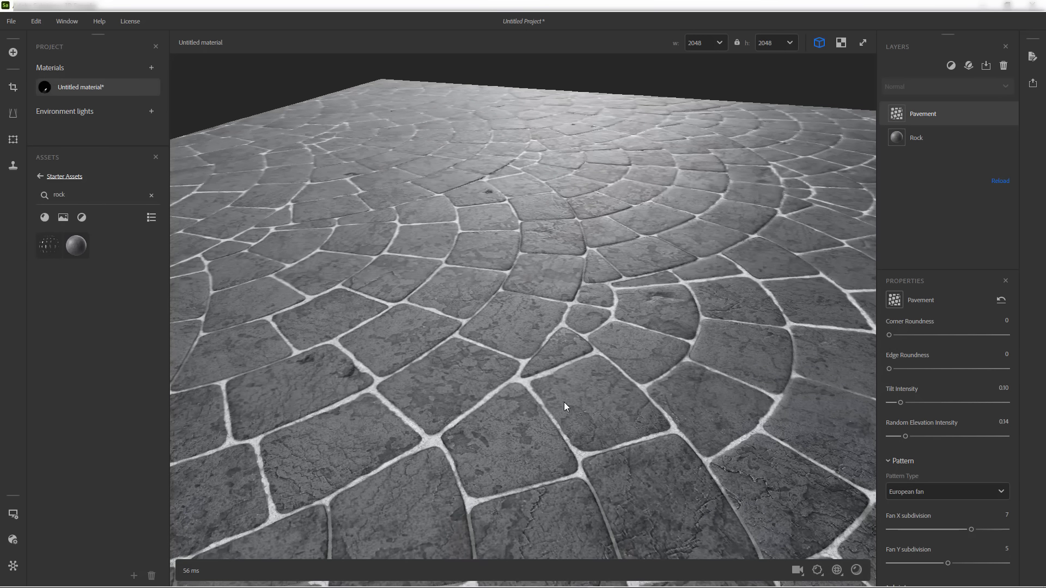
{"action": "left_click_drag", "start_coordinate": [564, 406], "coordinate": [630, 288]}
{"action": "scroll", "coordinate": [943, 476], "scroll_direction": "down", "scroll_amount": 1}
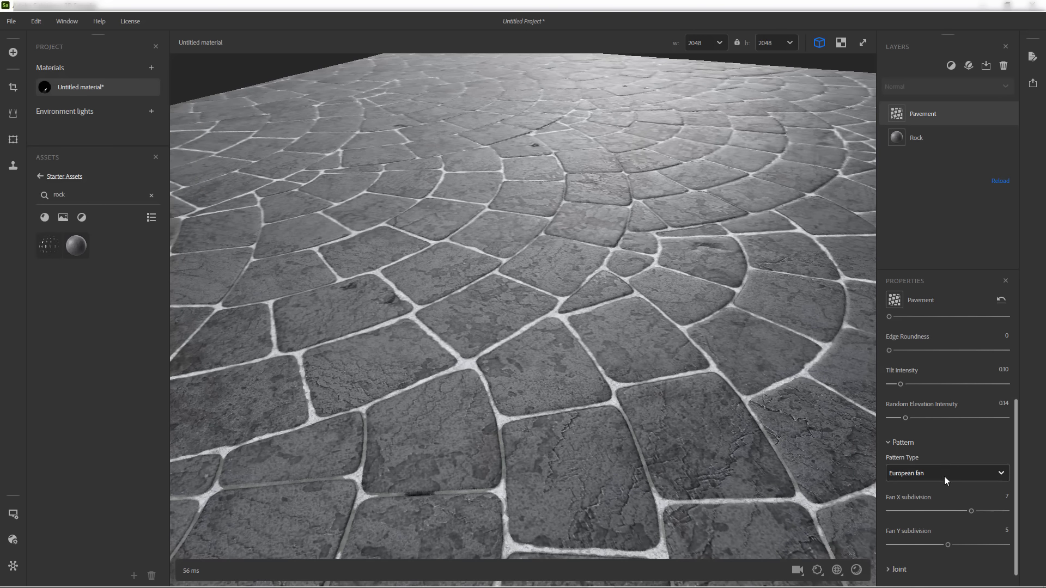
{"action": "scroll", "coordinate": [943, 476], "scroll_direction": "down", "scroll_amount": 1}
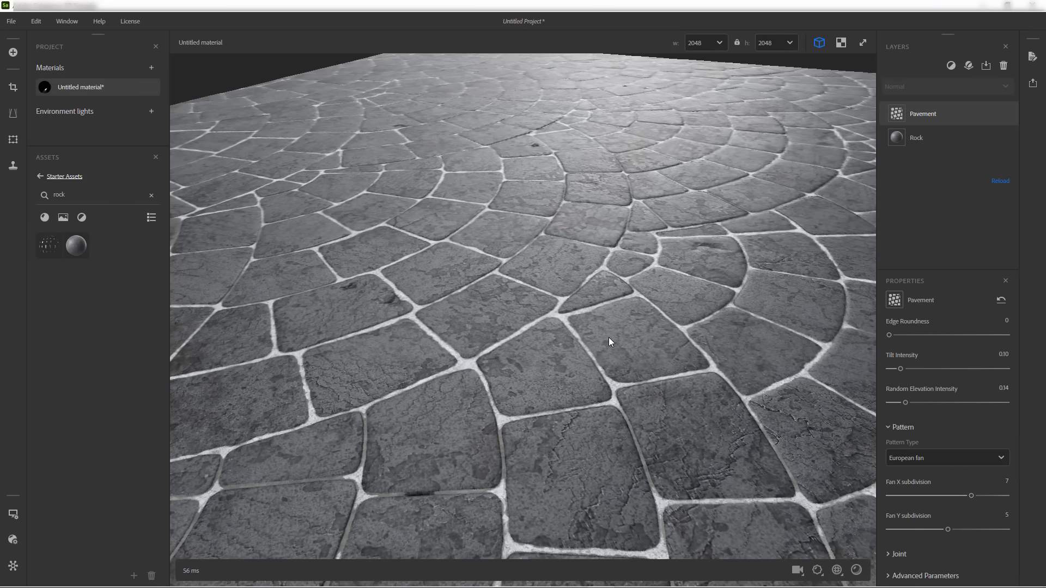
{"action": "scroll", "coordinate": [609, 338], "scroll_direction": "up", "scroll_amount": 5}
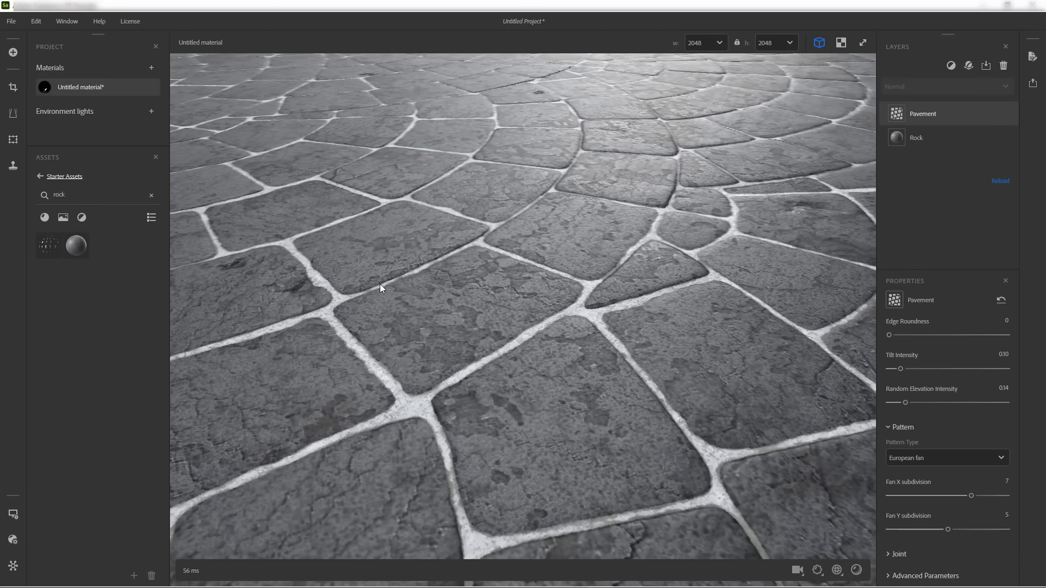
{"action": "left_click", "coordinate": [888, 427]}
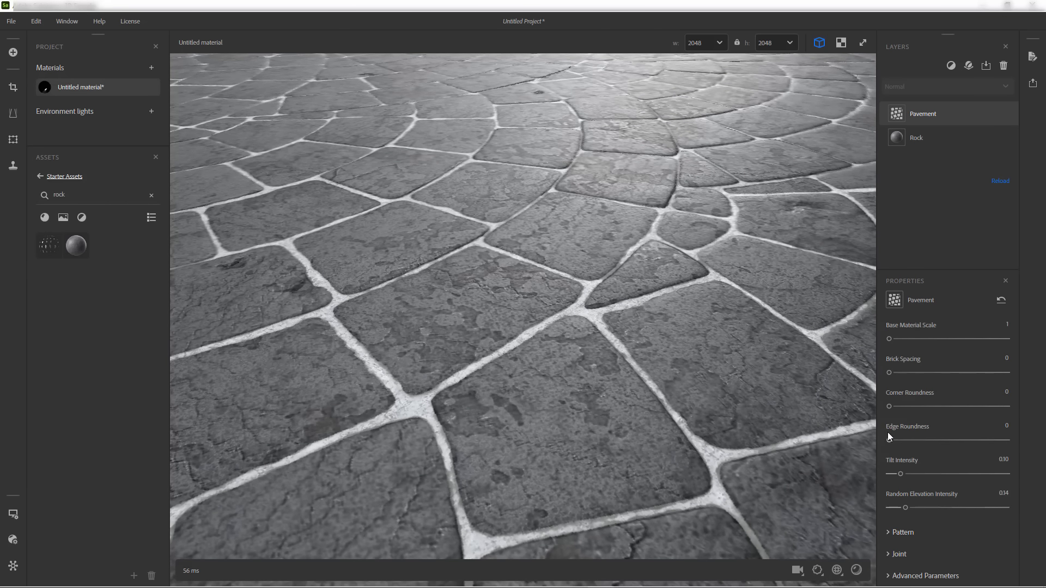
Set the Pavement's Joint Height to 0.94, Joint Width to 0.31, Joint Width Variation to 0.48 and Joint Luminosity to -0.34
{"action": "left_click", "coordinate": [890, 554]}
{"action": "scroll", "coordinate": [911, 508], "scroll_direction": "down", "scroll_amount": 3}
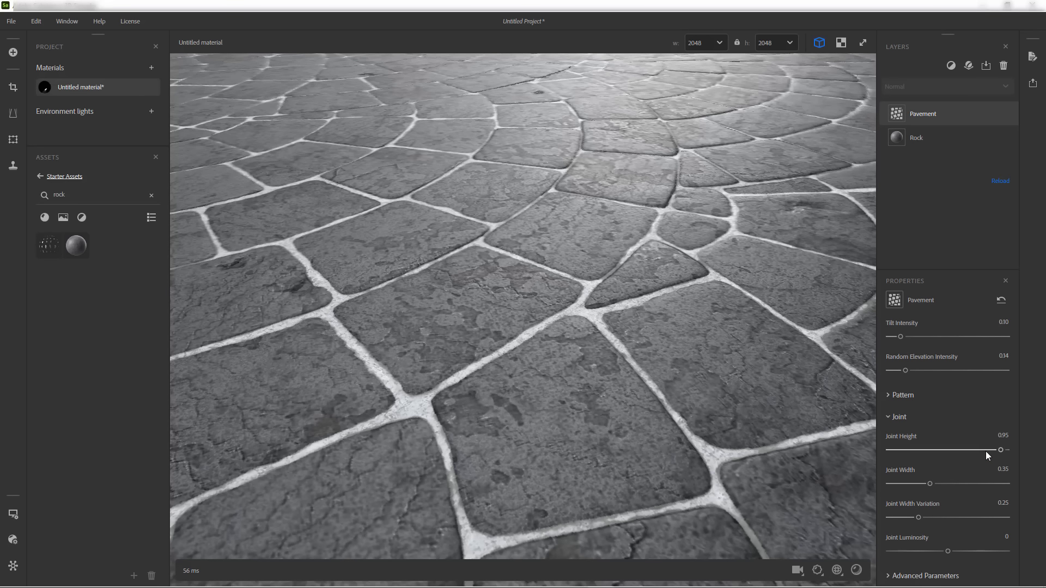
{"action": "mouse_move", "coordinate": [1000, 449]}
{"action": "left_mouse_down"}
{"action": "mouse_move", "coordinate": [989, 451]}
{"action": "mouse_move", "coordinate": [998, 451]}
{"action": "left_mouse_up"}
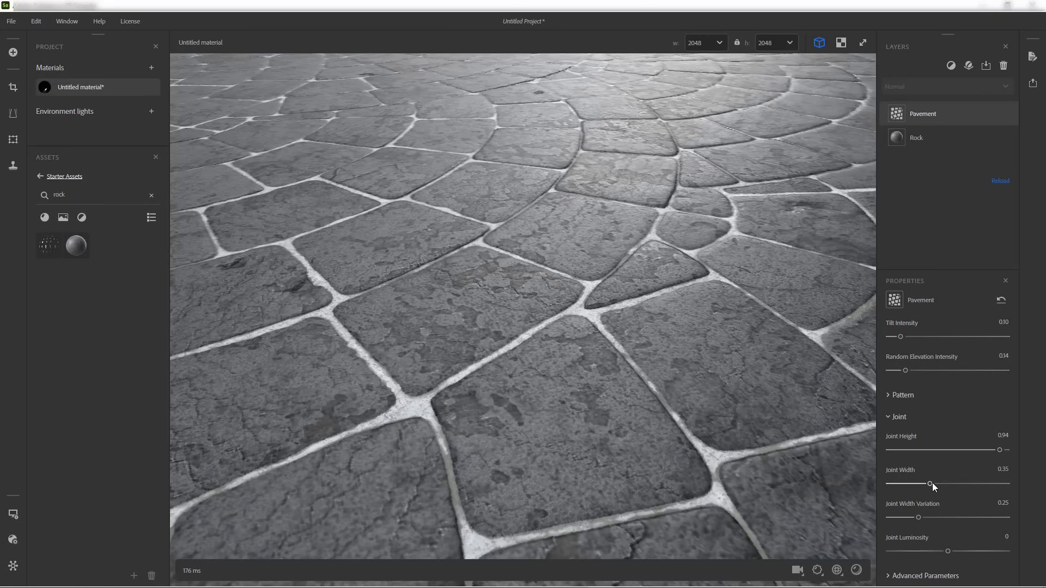
{"action": "left_click_drag", "start_coordinate": [930, 484], "coordinate": [928, 556]}
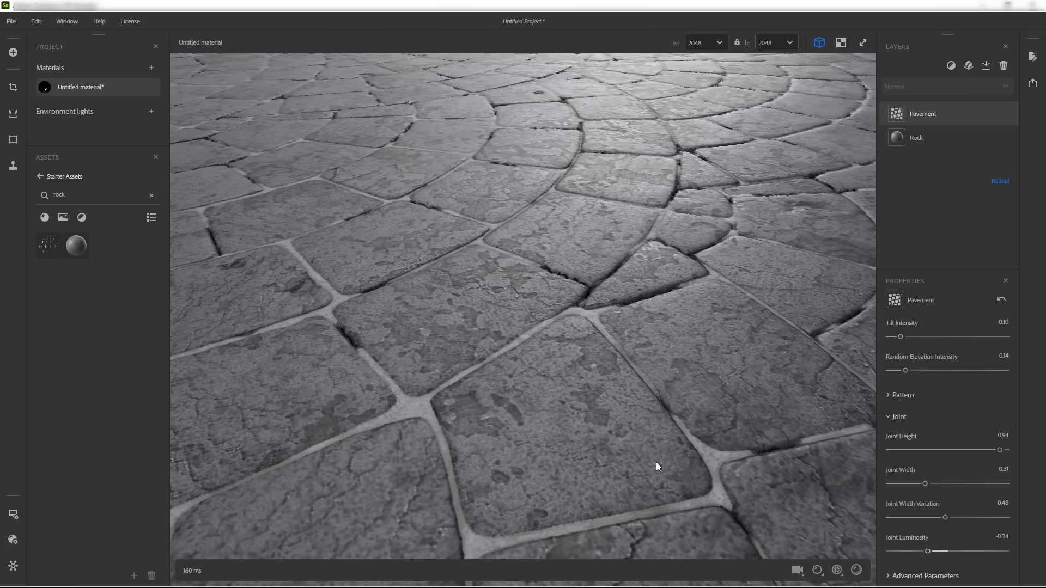
Inspect the darkened joints from other angles and raise the Joint Luminosity to -0.18
{"action": "left_click_drag", "start_coordinate": [655, 462], "coordinate": [468, 375]}
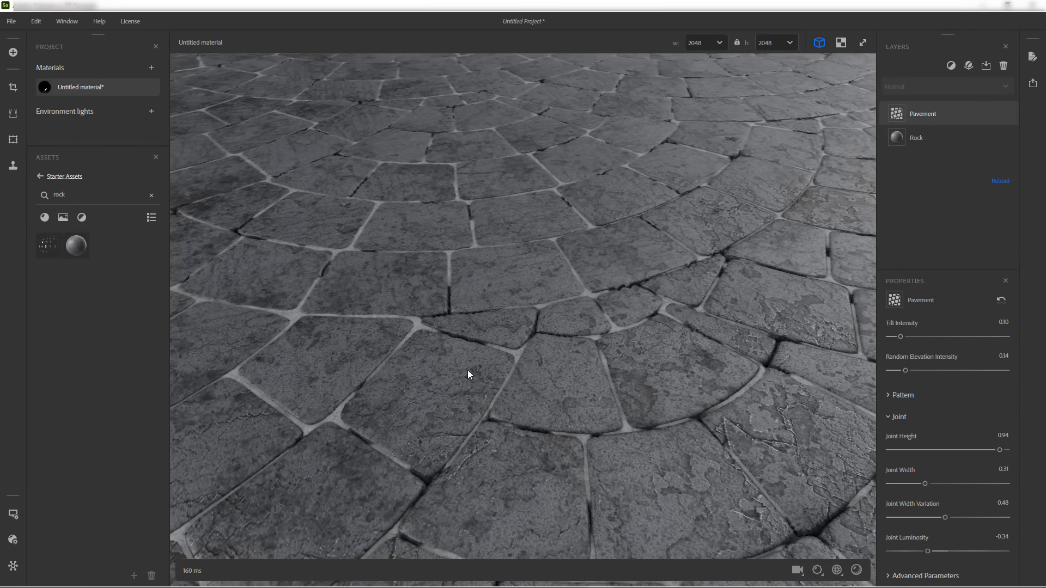
{"action": "left_click_drag", "start_coordinate": [486, 329], "coordinate": [633, 311]}
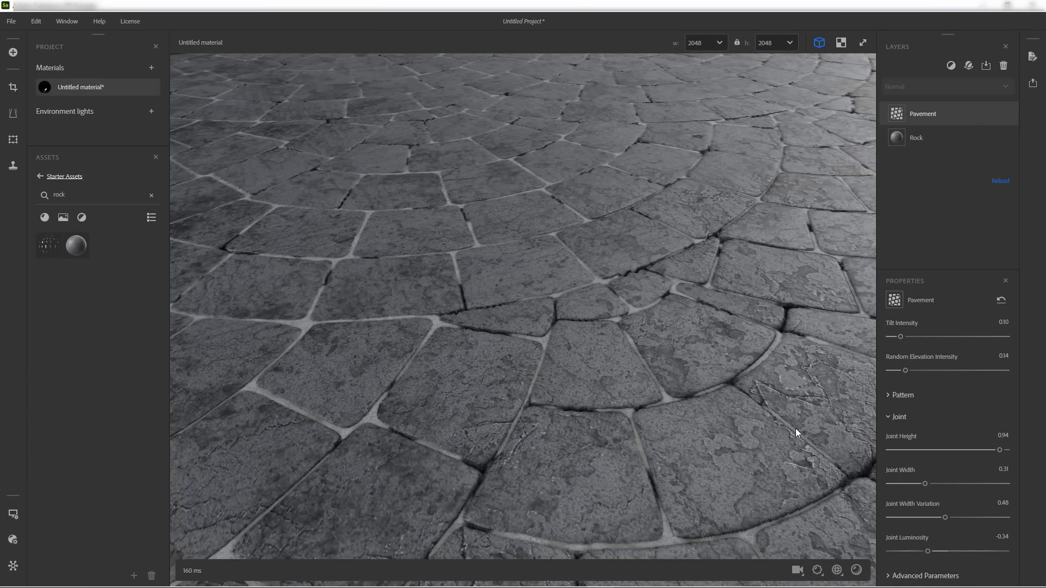
{"action": "mouse_move", "coordinate": [928, 551]}
{"action": "left_mouse_down"}
{"action": "mouse_move", "coordinate": [960, 551]}
{"action": "mouse_move", "coordinate": [937, 554]}
{"action": "left_mouse_up"}
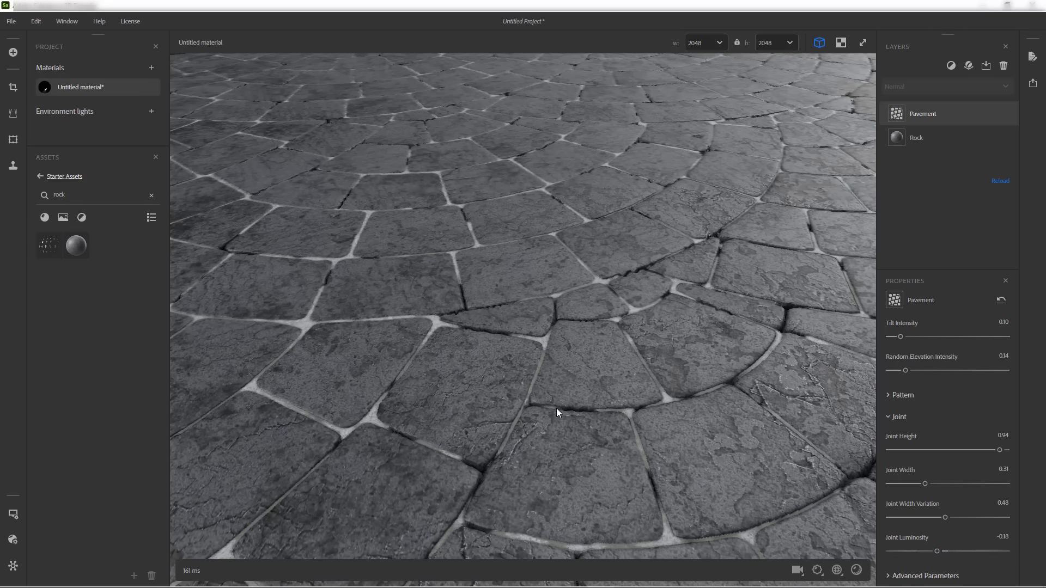
{"action": "left_click_drag", "start_coordinate": [557, 408], "coordinate": [636, 362]}
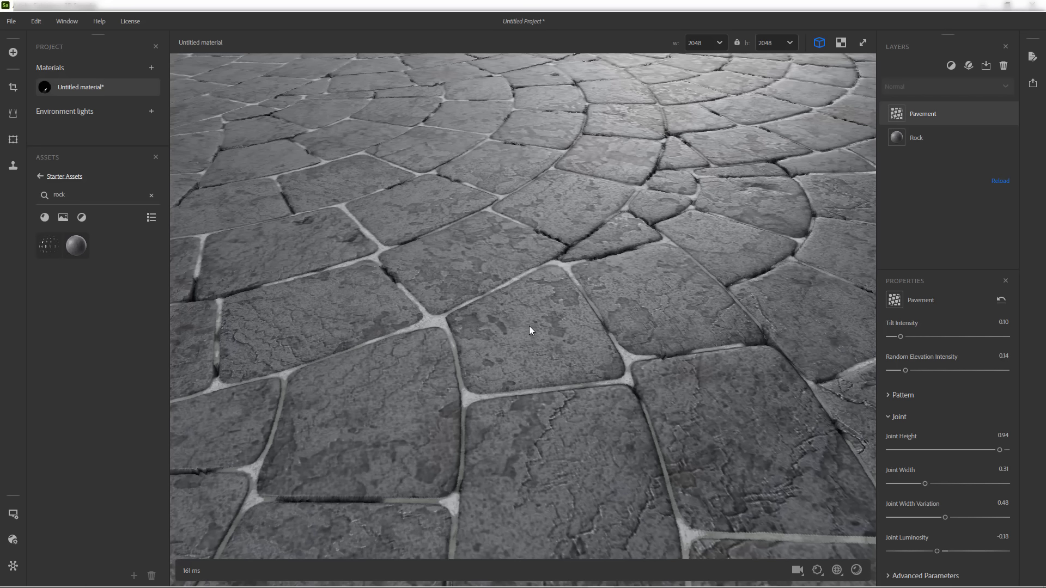
Raise the material resolution to 4096 and inspect the sharper stones from another angle
{"action": "left_click", "coordinate": [705, 42]}
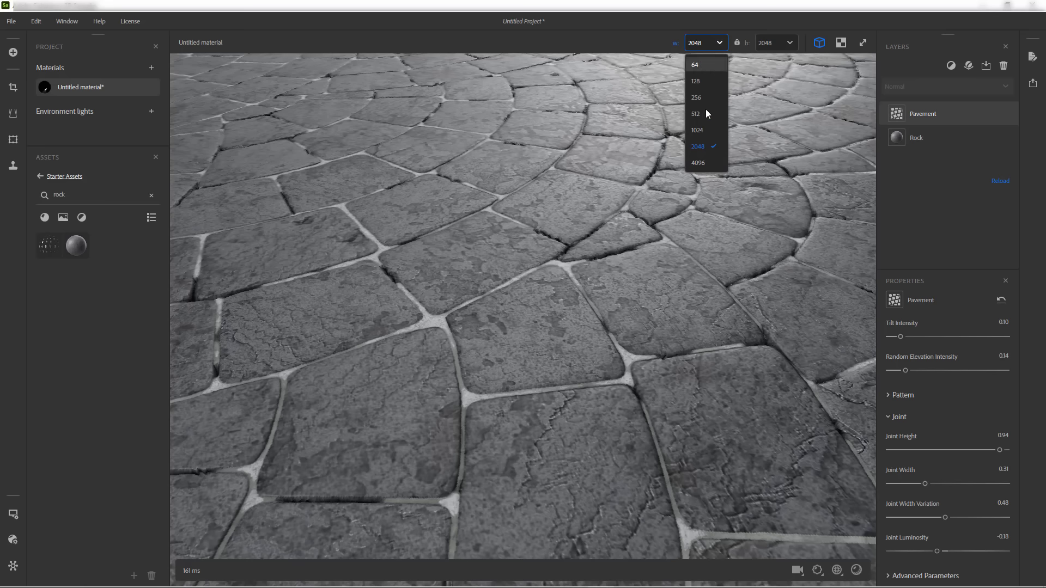
{"action": "left_click", "coordinate": [707, 162]}
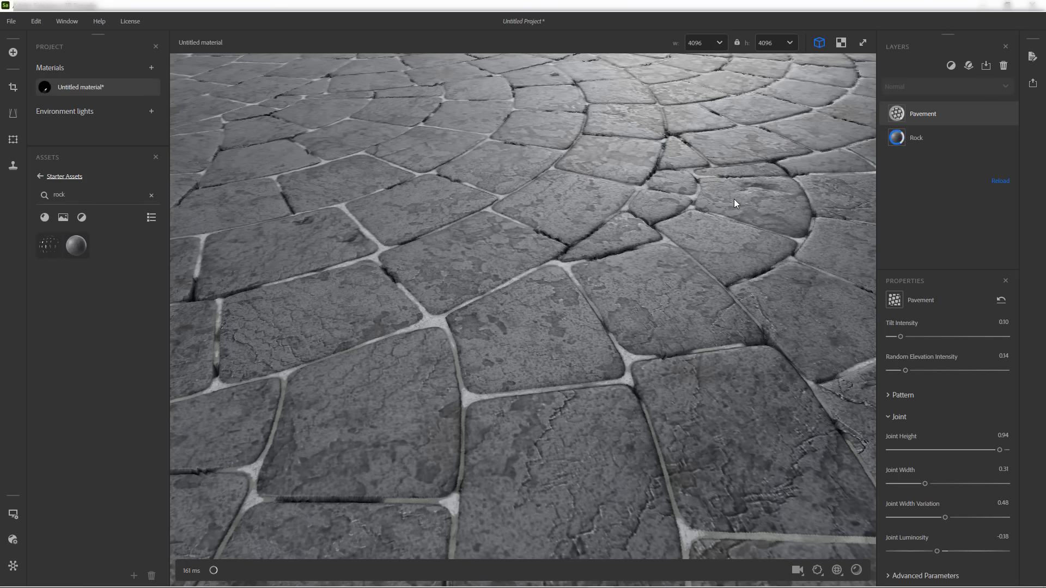
{"action": "left_click_drag", "start_coordinate": [607, 355], "coordinate": [417, 343]}
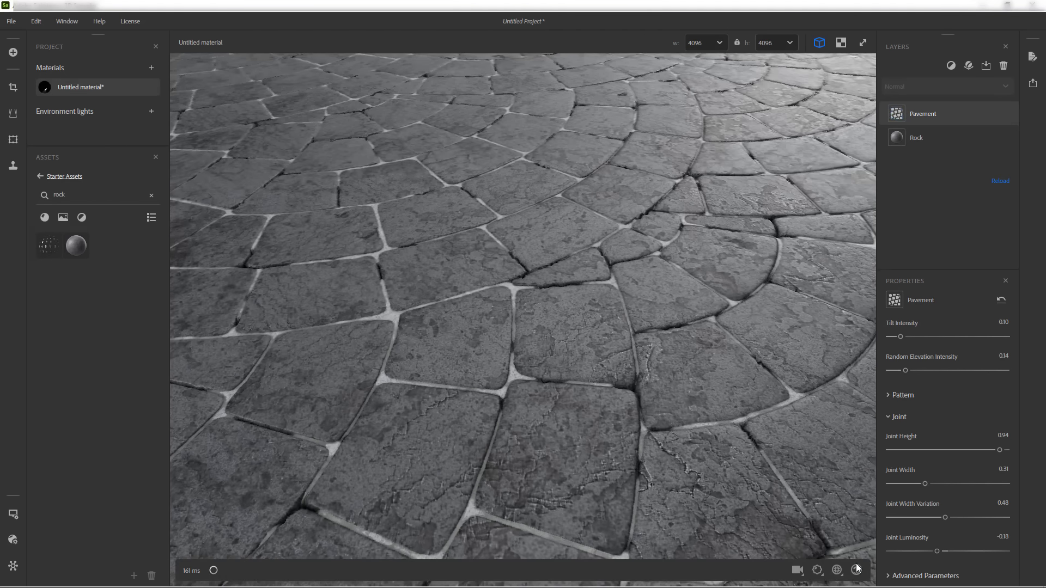
{"action": "left_click_drag", "start_coordinate": [610, 449], "coordinate": [576, 390]}
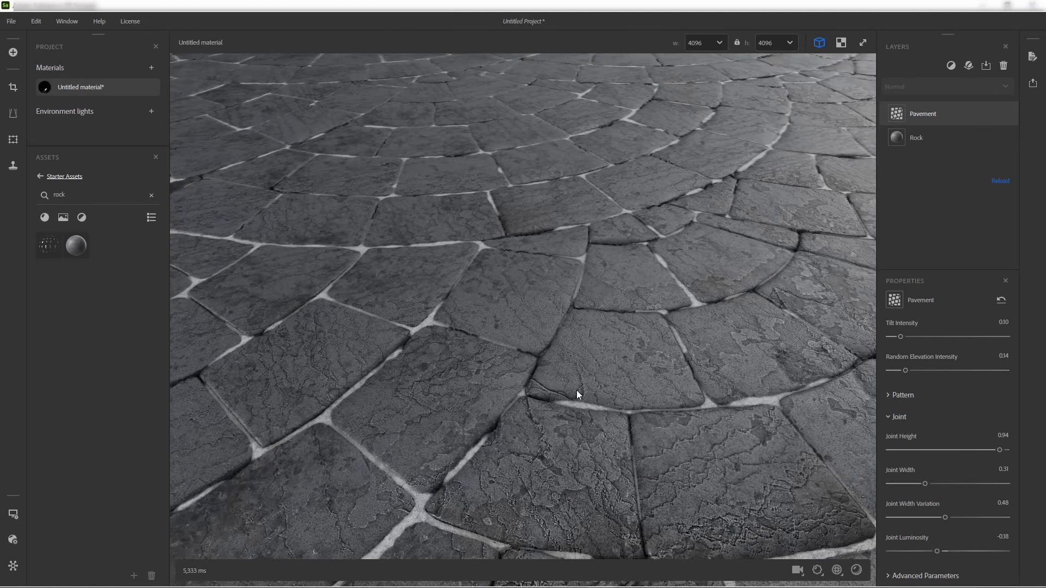
Try displacement Height Scale values of 0.30 and 0.50 and inspect the raised stones from low and high angles
{"action": "left_click", "coordinate": [819, 571]}
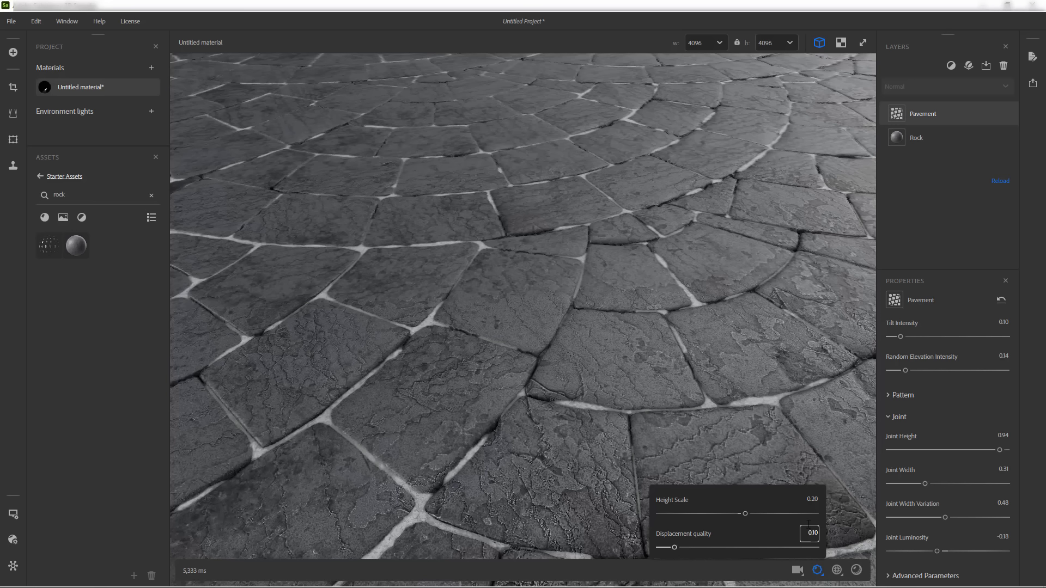
{"action": "left_click", "coordinate": [812, 499]}
{"action": "type", "text": "0.3"}
{"action": "key", "text": "Return"}
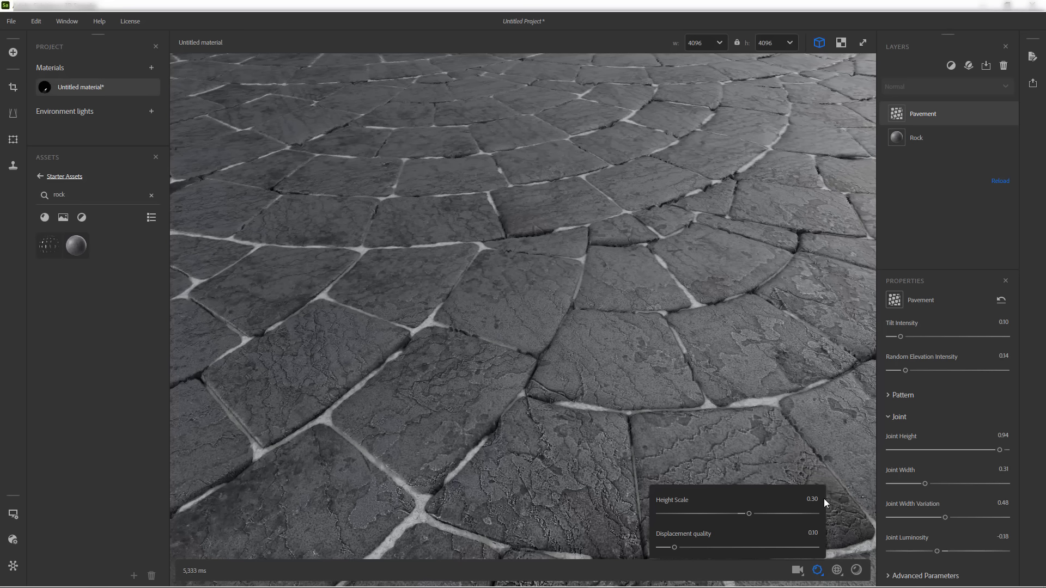
{"action": "left_click", "coordinate": [811, 499]}
{"action": "type", "text": "0.5"}
{"action": "key", "text": "Return"}
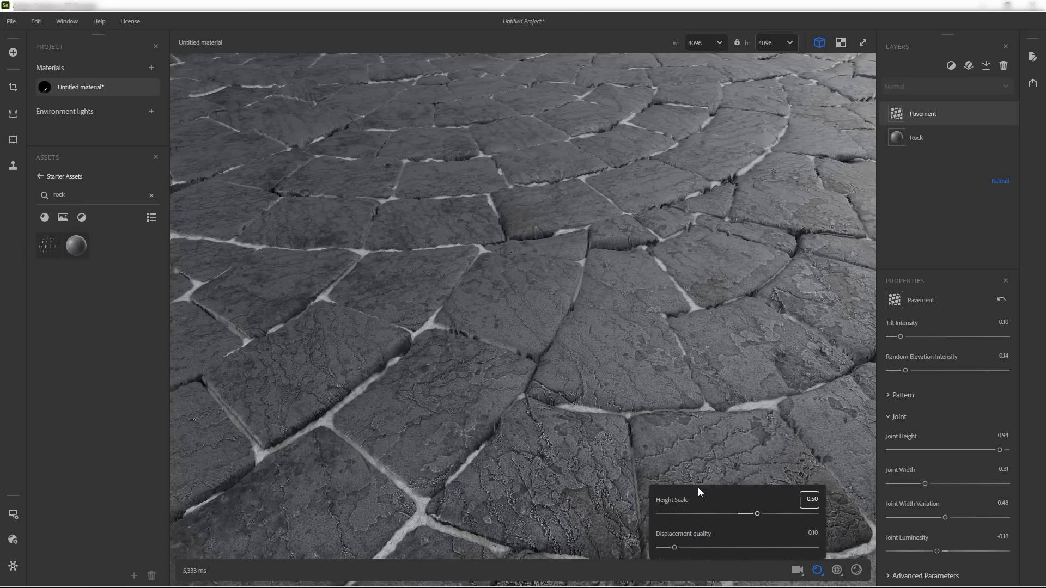
{"action": "left_click_drag", "start_coordinate": [569, 464], "coordinate": [580, 454]}
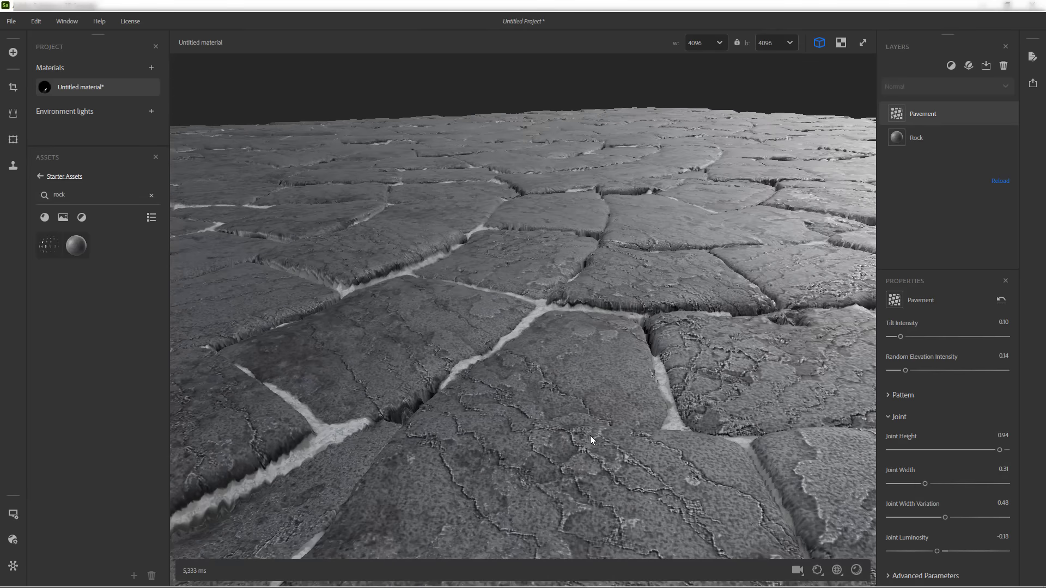
{"action": "left_click_drag", "start_coordinate": [590, 436], "coordinate": [424, 437]}
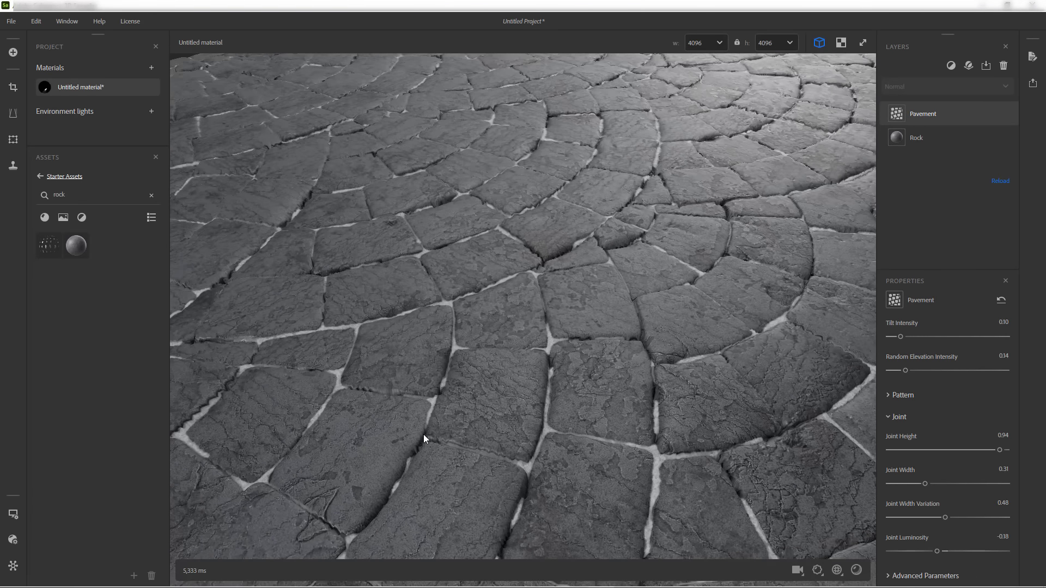
Set the displacement Height Scale to 0.30, comparing it once against 0
{"action": "left_click", "coordinate": [818, 569]}
{"action": "left_click", "coordinate": [811, 500]}
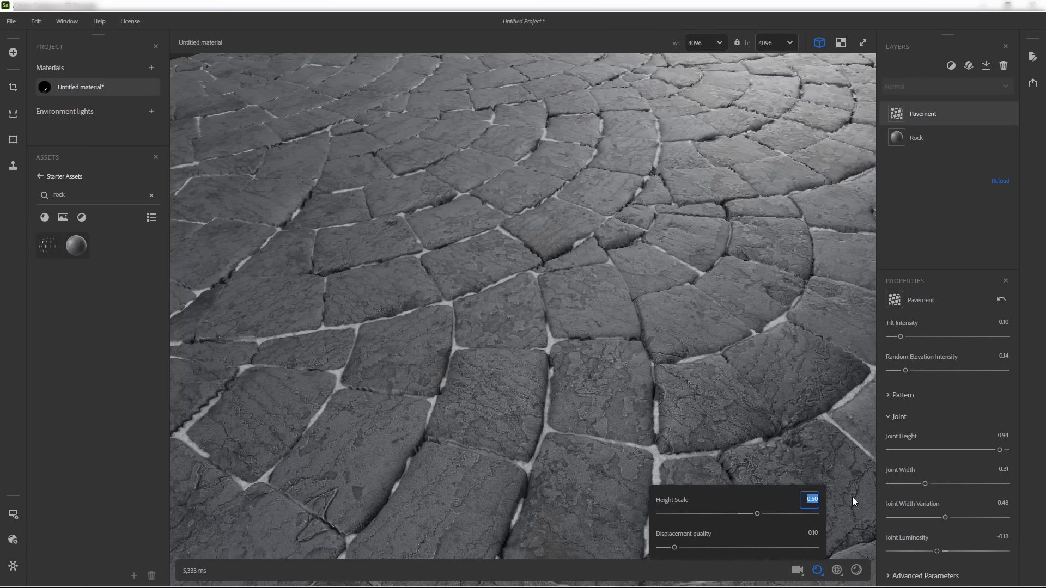
{"action": "type", "text": "0.3"}
{"action": "key", "text": "Return"}
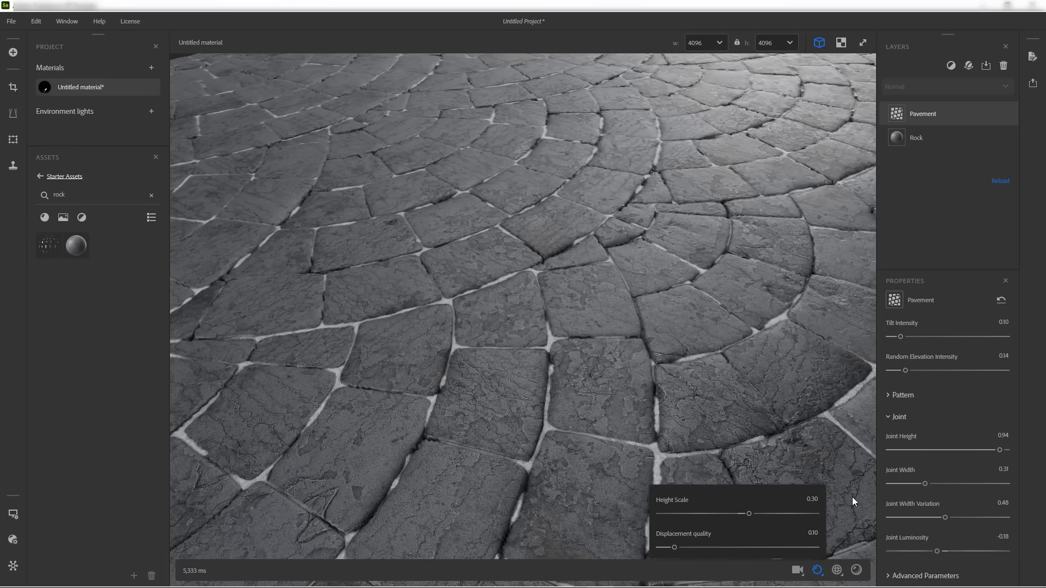
{"action": "left_click", "coordinate": [812, 500]}
{"action": "type", "text": "0"}
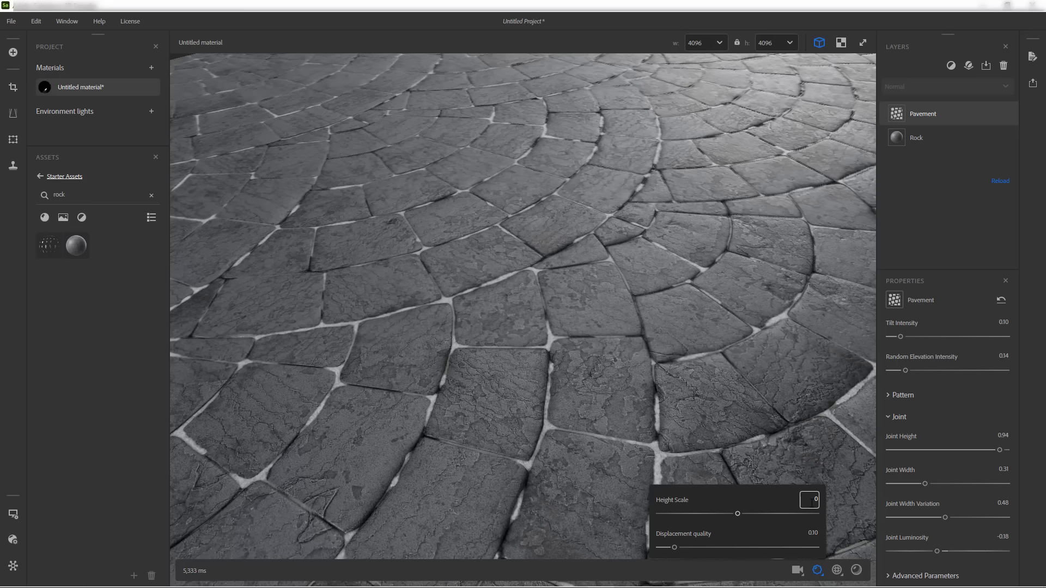
{"action": "left_click", "coordinate": [812, 500]}
{"action": "type", "text": "0.3"}
{"action": "key", "text": "Return"}
Raise the Displacement quality to 0.50, try it at 1, and lower it again
{"action": "left_click", "coordinate": [812, 533]}
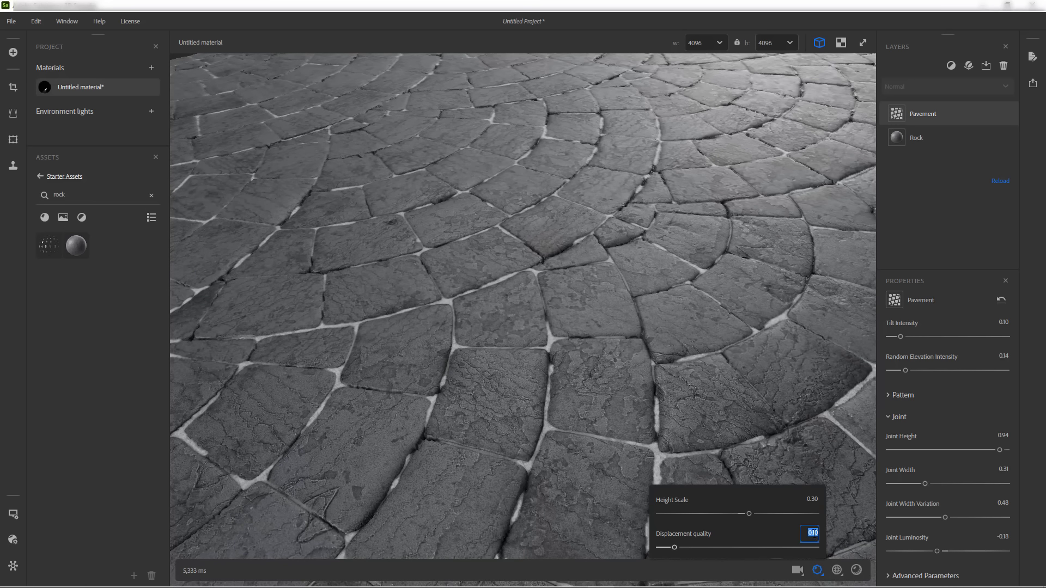
{"action": "type", "text": "0.5"}
{"action": "key", "text": "Return"}
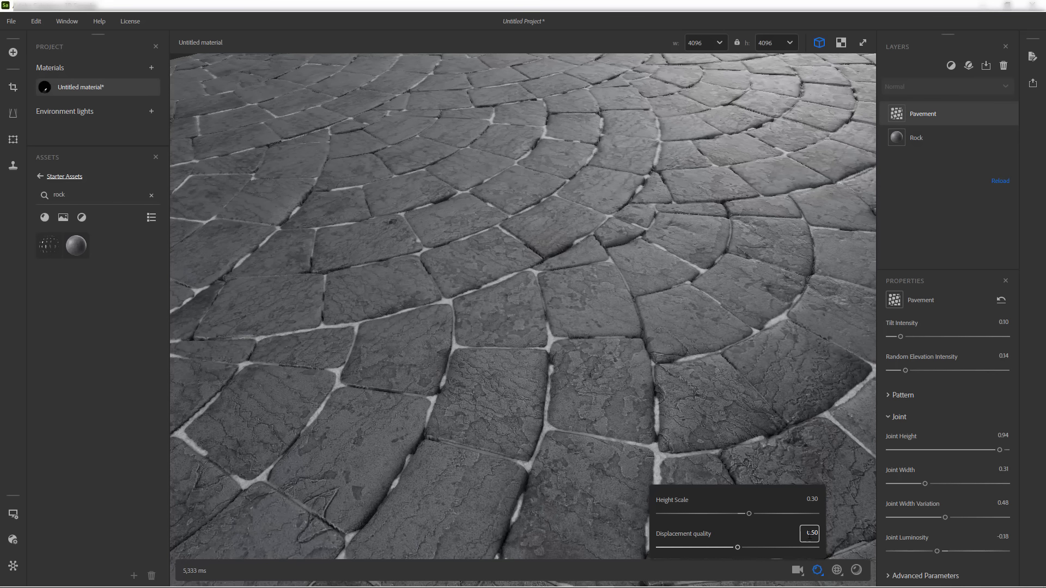
{"action": "left_click", "coordinate": [809, 533]}
{"action": "type", "text": "1"}
{"action": "key", "text": "Return"}
{"action": "left_click_drag", "start_coordinate": [815, 547], "coordinate": [744, 554]}
Search the starter assets for mud and add the Mud material as a layer above Pavement
{"action": "left_click", "coordinate": [151, 196]}
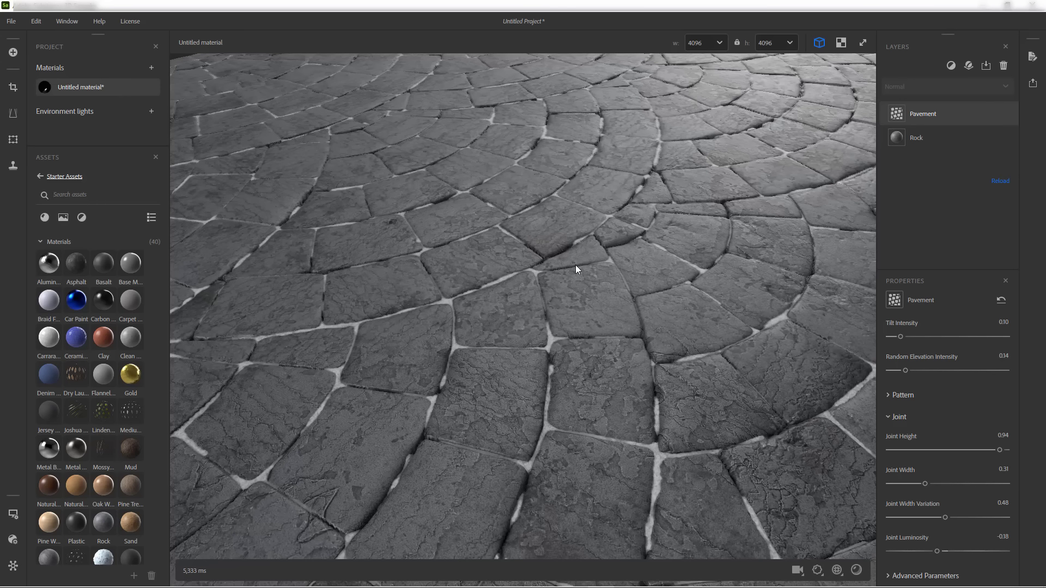
{"action": "left_click", "coordinate": [115, 199]}
{"action": "type", "text": "mud"}
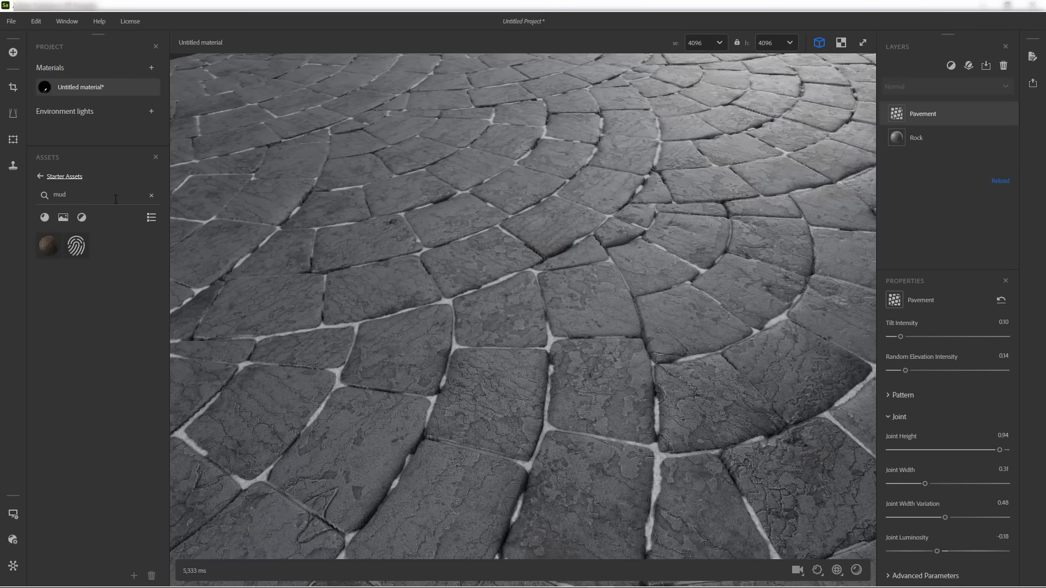
{"action": "mouse_move", "coordinate": [44, 249]}
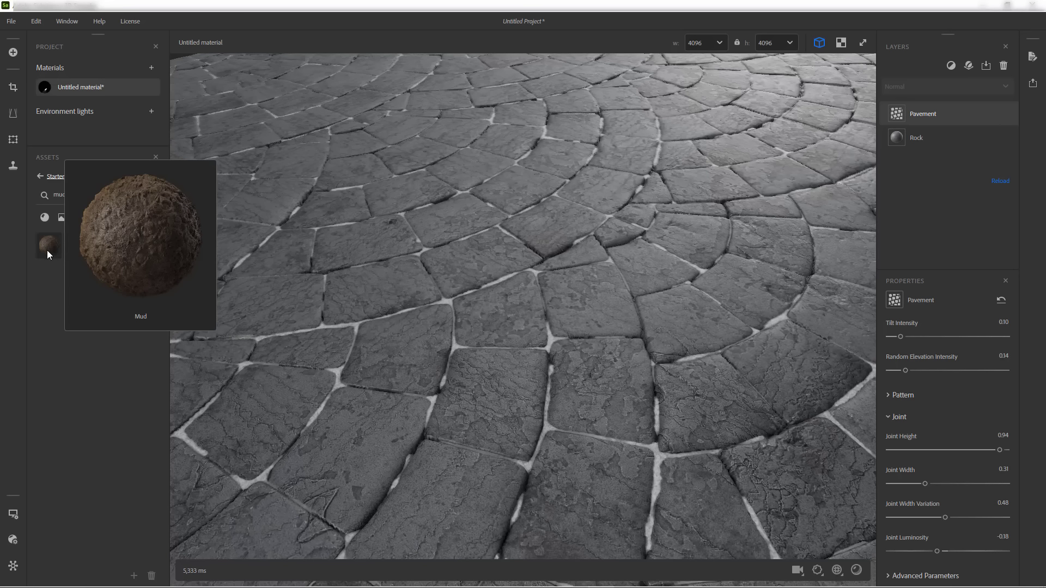
{"action": "left_click_drag", "start_coordinate": [47, 250], "coordinate": [312, 283]}
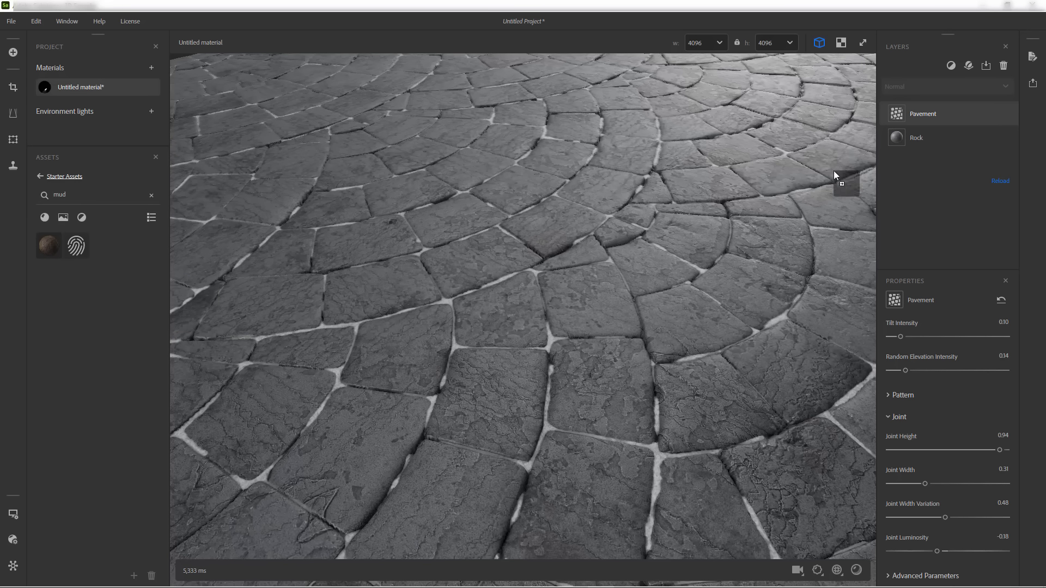
{"action": "left_click_drag", "start_coordinate": [833, 171], "coordinate": [912, 103]}
{"action": "mouse_move", "coordinate": [917, 104]}
{"action": "left_mouse_down"}
{"action": "mouse_move", "coordinate": [890, 119]}
{"action": "mouse_move", "coordinate": [231, 249]}
{"action": "mouse_move", "coordinate": [736, 182]}
{"action": "mouse_move", "coordinate": [898, 104]}
{"action": "left_mouse_up"}
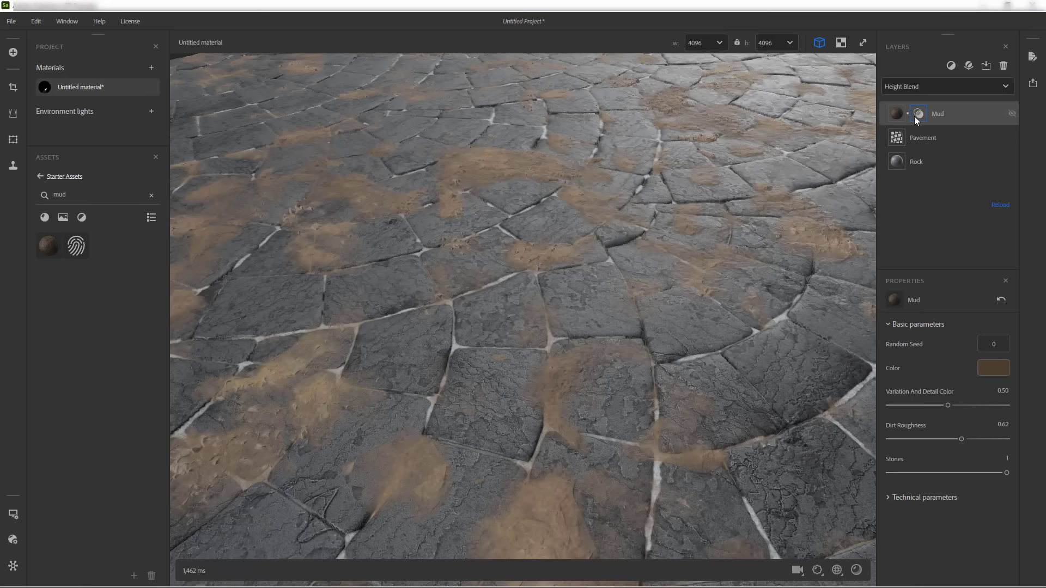
Set the Mud layer's Height Blend to an Offset of 0.44 and a Contrast of 0.87
{"action": "left_click", "coordinate": [917, 114]}
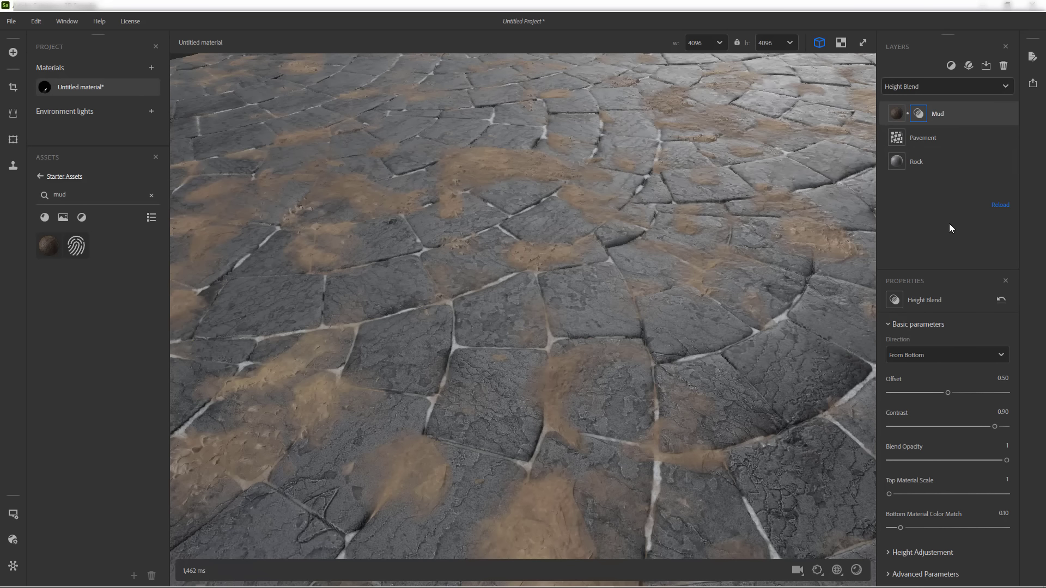
{"action": "scroll", "coordinate": [946, 365], "scroll_direction": "down", "scroll_amount": 1}
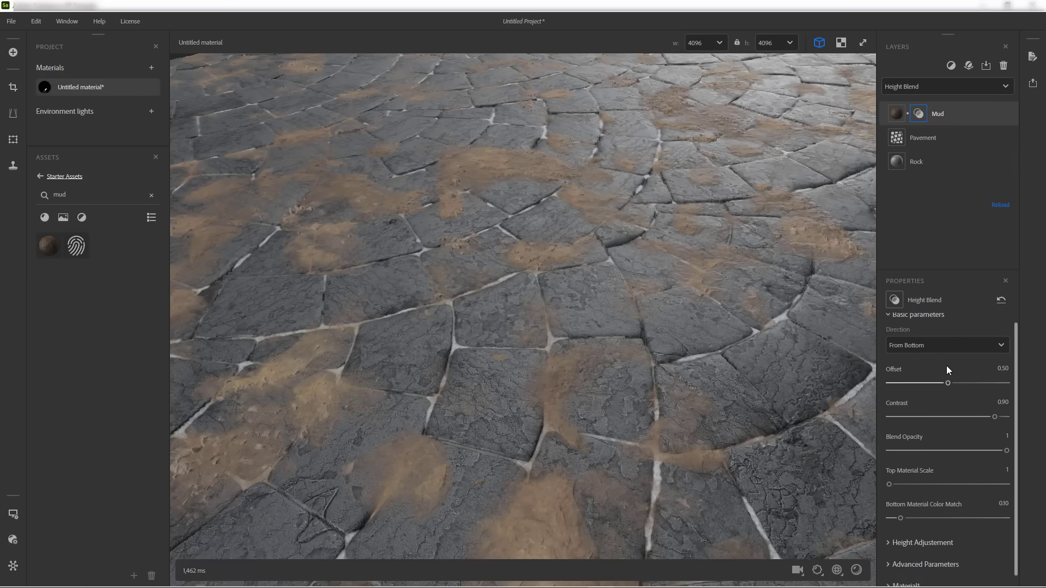
{"action": "scroll", "coordinate": [947, 365], "scroll_direction": "up", "scroll_amount": 1}
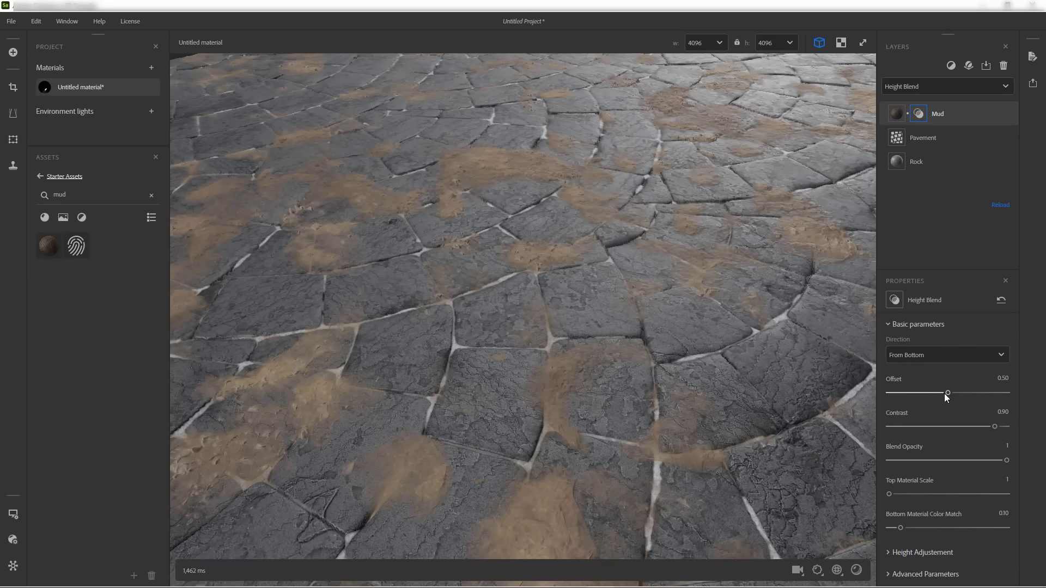
{"action": "mouse_move", "coordinate": [944, 394]}
{"action": "left_mouse_down"}
{"action": "mouse_move", "coordinate": [936, 394]}
{"action": "mouse_move", "coordinate": [965, 395]}
{"action": "mouse_move", "coordinate": [943, 395]}
{"action": "left_mouse_up"}
{"action": "left_click_drag", "start_coordinate": [996, 428], "coordinate": [1015, 464]}
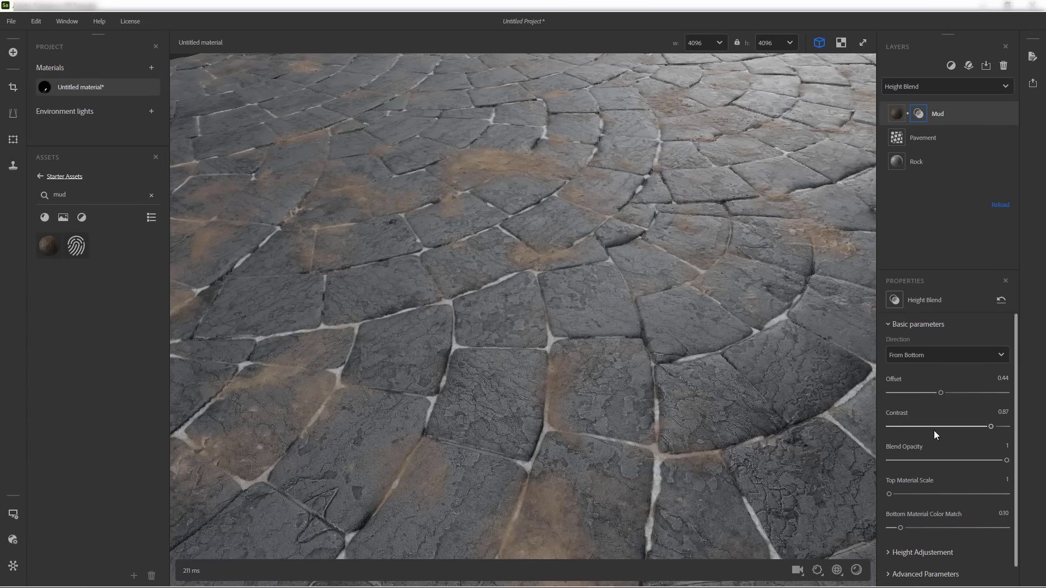
Set the Height Scale in the Mud blend's Height Adjustment to 0.89
{"action": "scroll", "coordinate": [934, 430], "scroll_direction": "down", "scroll_amount": 1}
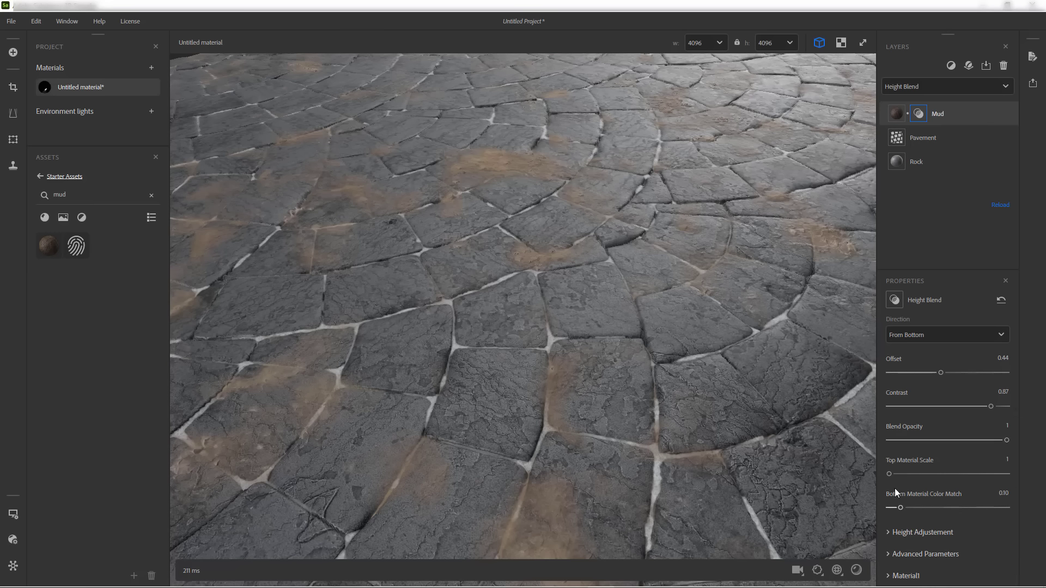
{"action": "left_click", "coordinate": [891, 532]}
{"action": "scroll", "coordinate": [893, 532], "scroll_direction": "down", "scroll_amount": 3}
{"action": "scroll", "coordinate": [895, 532], "scroll_direction": "down", "scroll_amount": 6}
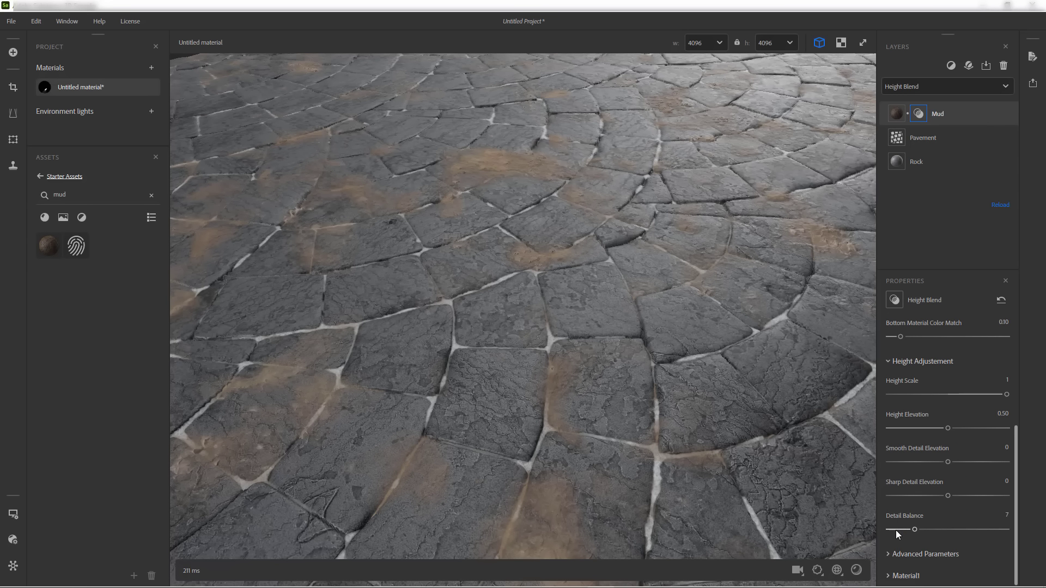
{"action": "left_click", "coordinate": [1005, 395]}
{"action": "mouse_move", "coordinate": [983, 395]}
{"action": "left_mouse_down"}
{"action": "mouse_move", "coordinate": [936, 396]}
{"action": "mouse_move", "coordinate": [1000, 398]}
{"action": "left_mouse_up"}
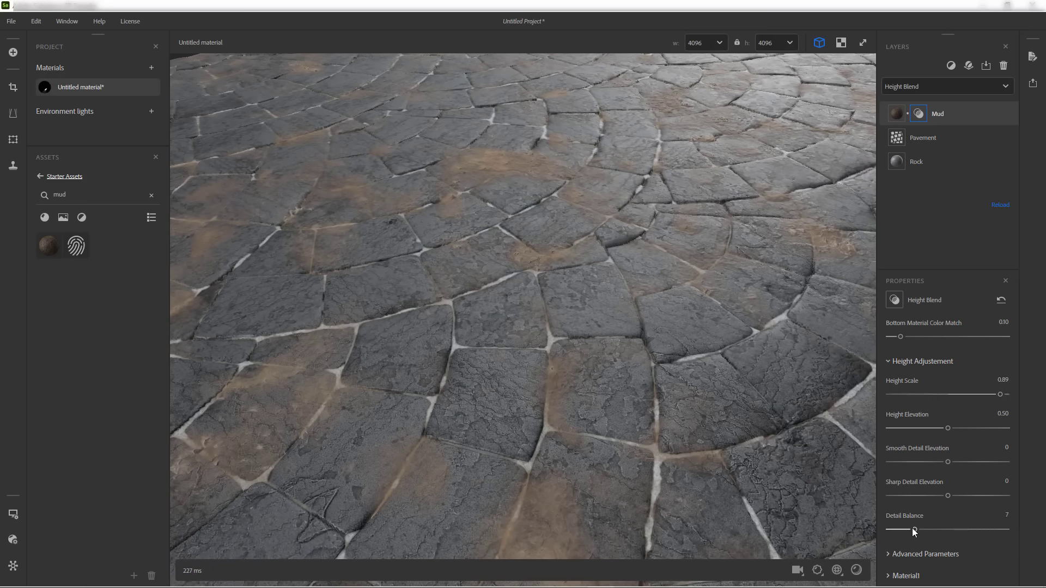
{"action": "scroll", "coordinate": [926, 490], "scroll_direction": "up", "scroll_amount": 3}
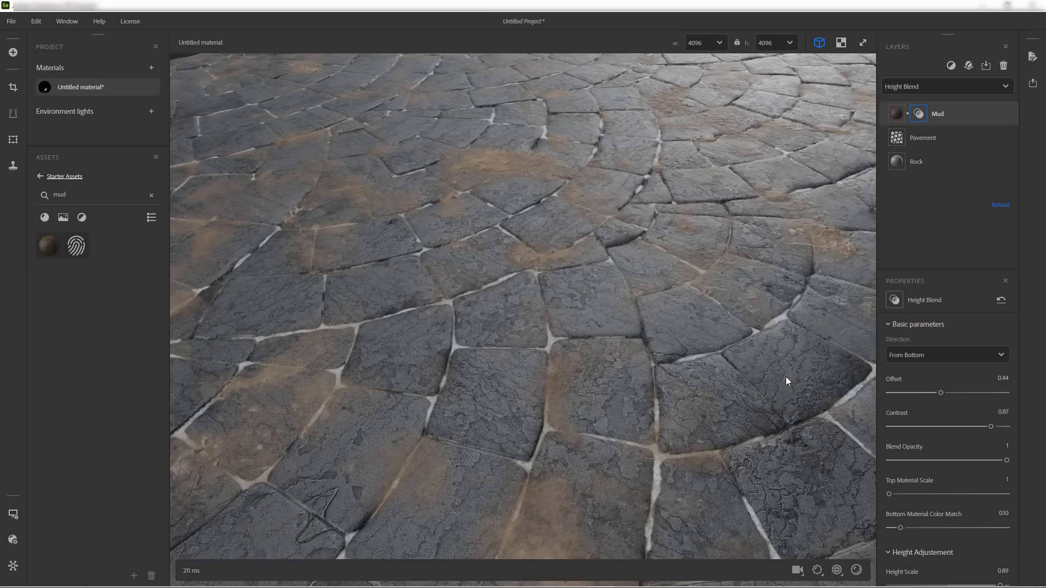
Darken the Mud material's Color to a near-black brown and set its Dirt Roughness to 0
{"action": "left_click", "coordinate": [894, 114]}
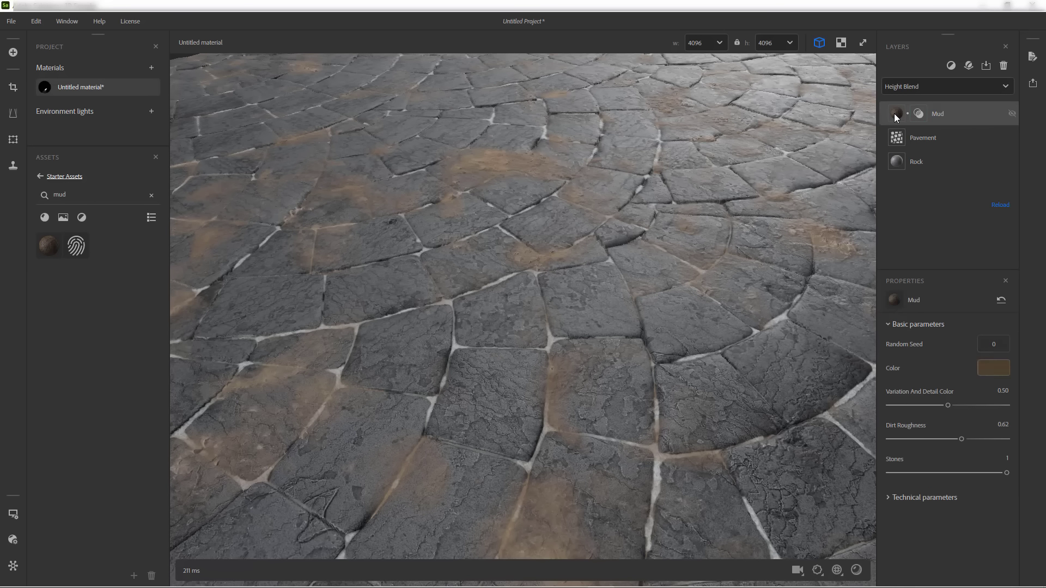
{"action": "left_click", "coordinate": [992, 367]}
{"action": "left_click_drag", "start_coordinate": [655, 270], "coordinate": [653, 284]}
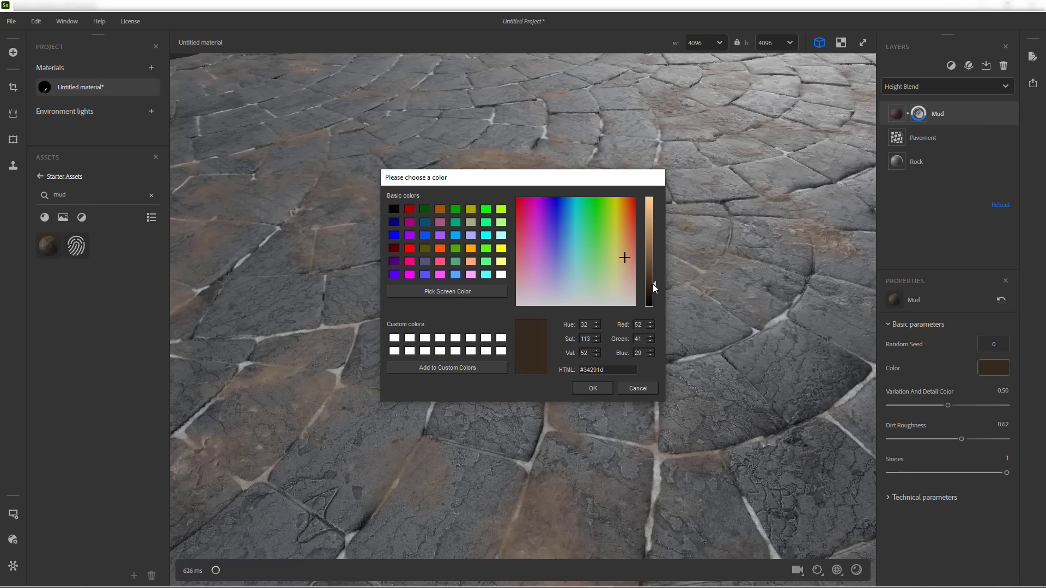
{"action": "left_click_drag", "start_coordinate": [581, 176], "coordinate": [791, 252]}
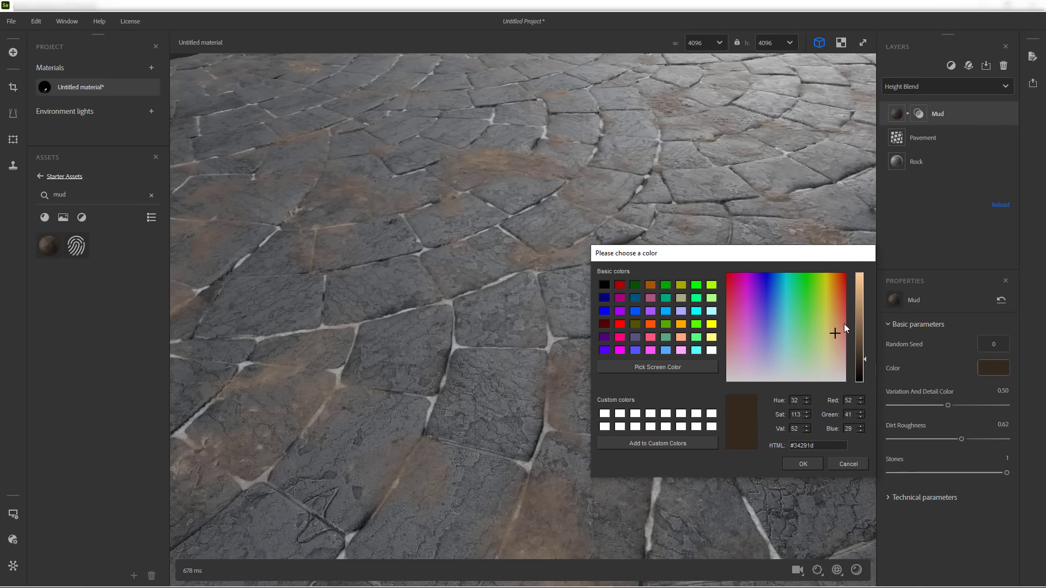
{"action": "left_click_drag", "start_coordinate": [863, 357], "coordinate": [865, 371]}
{"action": "left_click", "coordinate": [803, 463]}
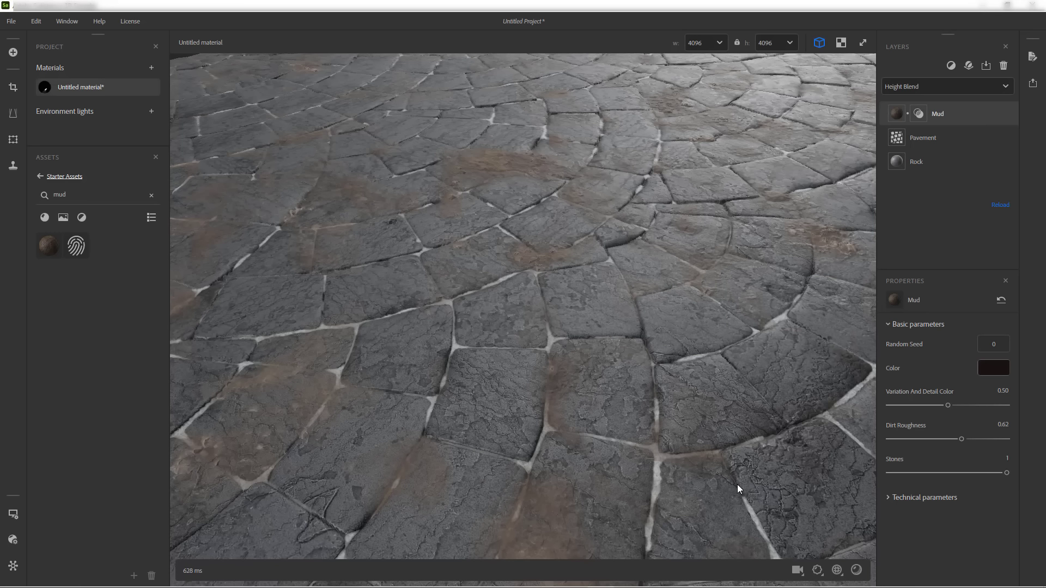
{"action": "left_click", "coordinate": [962, 442]}
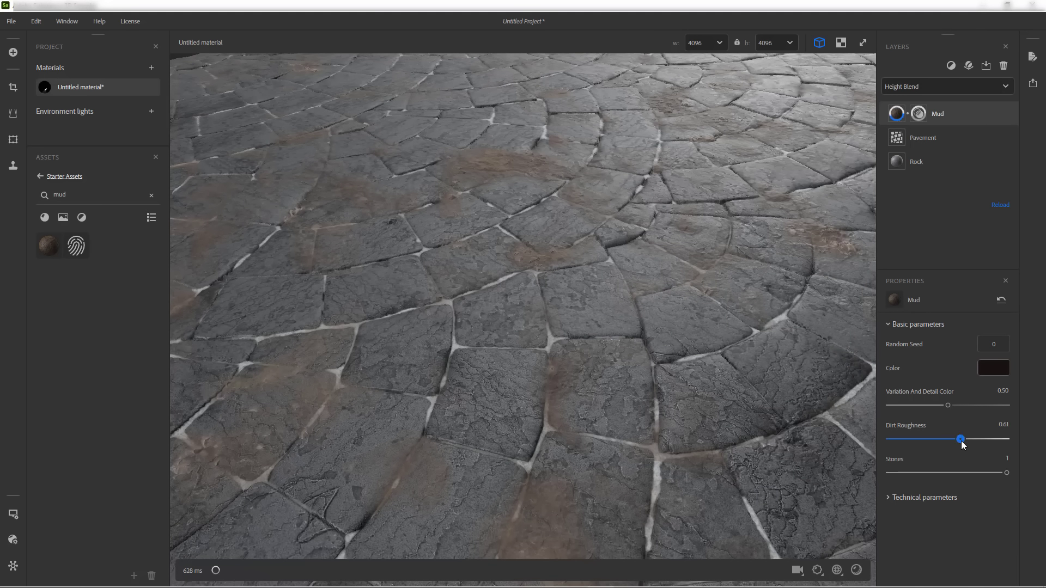
{"action": "left_click_drag", "start_coordinate": [961, 445], "coordinate": [653, 450]}
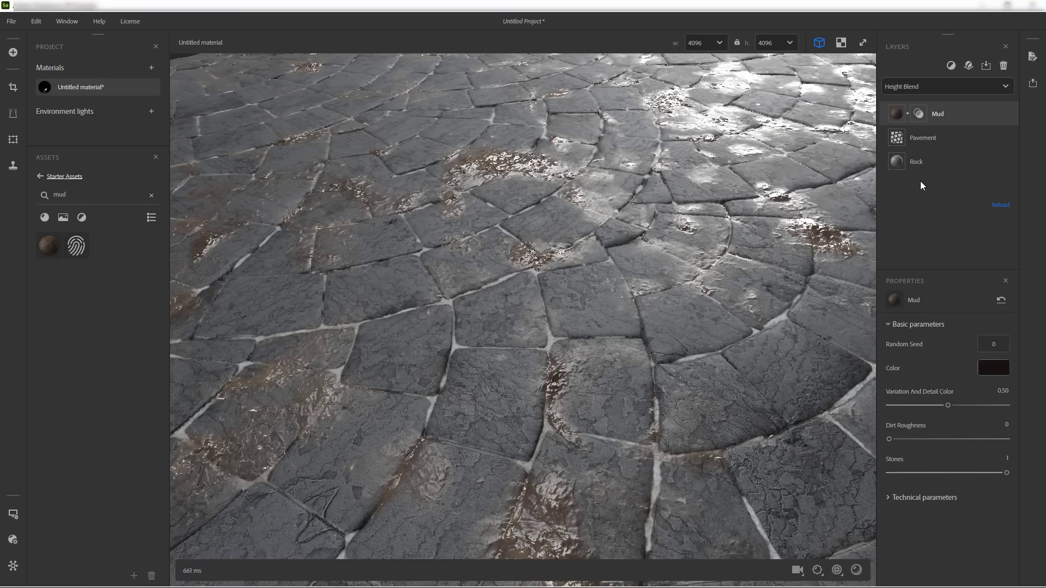
Set the Rock layer's Stone Roughness to 0
{"action": "left_click", "coordinate": [920, 163]}
{"action": "scroll", "coordinate": [927, 410], "scroll_direction": "down", "scroll_amount": 1}
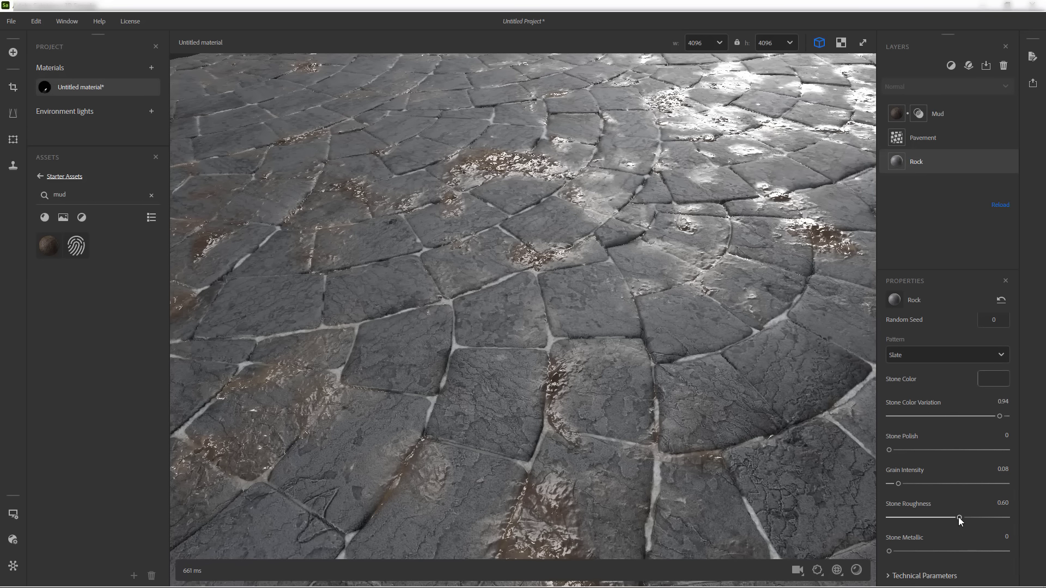
{"action": "left_click_drag", "start_coordinate": [958, 518], "coordinate": [730, 508]}
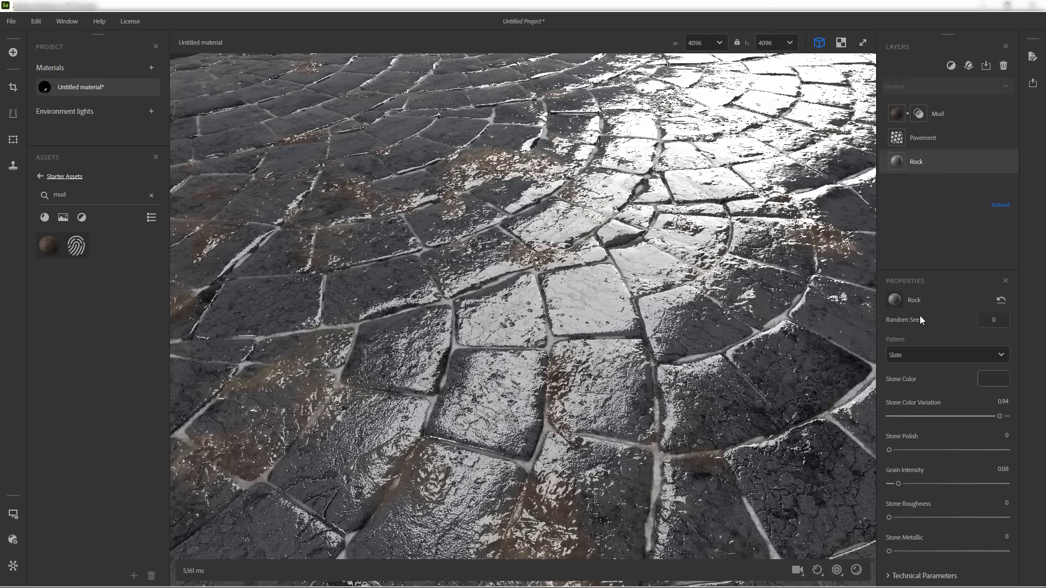
Set the Rock layer's Stone Roughness to 0.33 and inspect the material's Roughness map in the 2D view
{"action": "left_click_drag", "start_coordinate": [889, 517], "coordinate": [928, 518]}
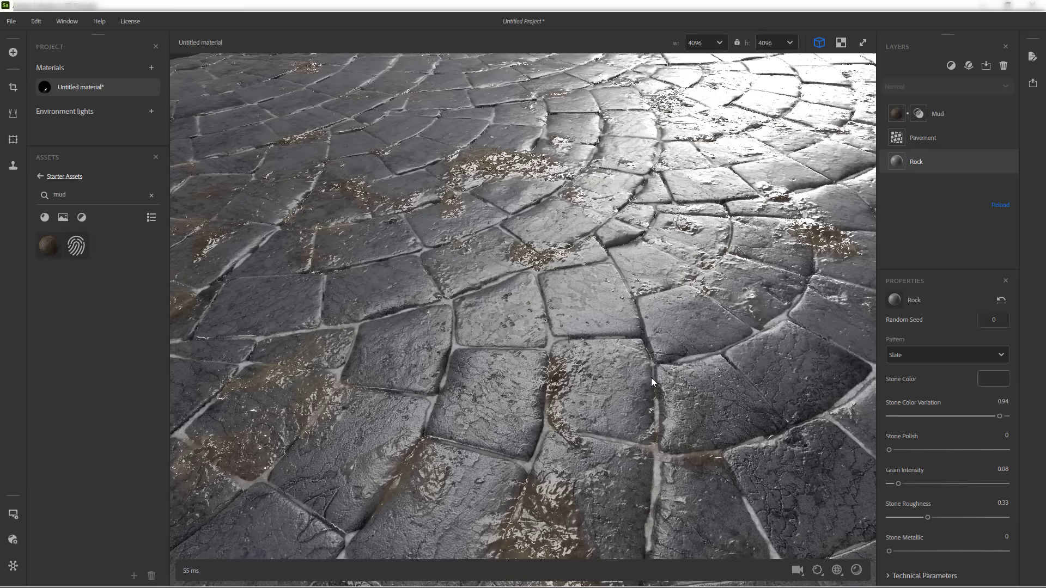
{"action": "left_click_drag", "start_coordinate": [651, 377], "coordinate": [710, 431]}
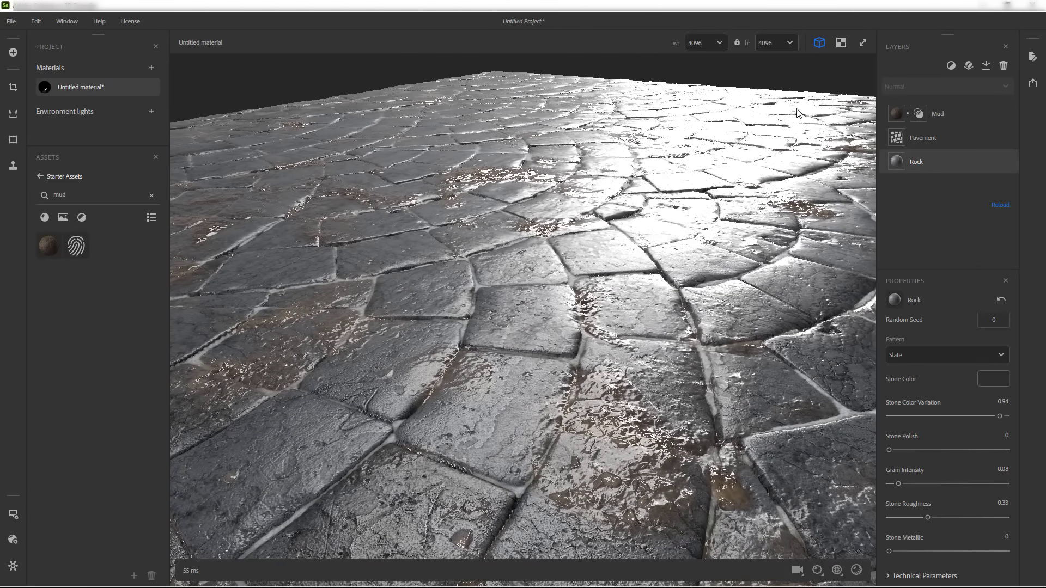
{"action": "left_click", "coordinate": [839, 43]}
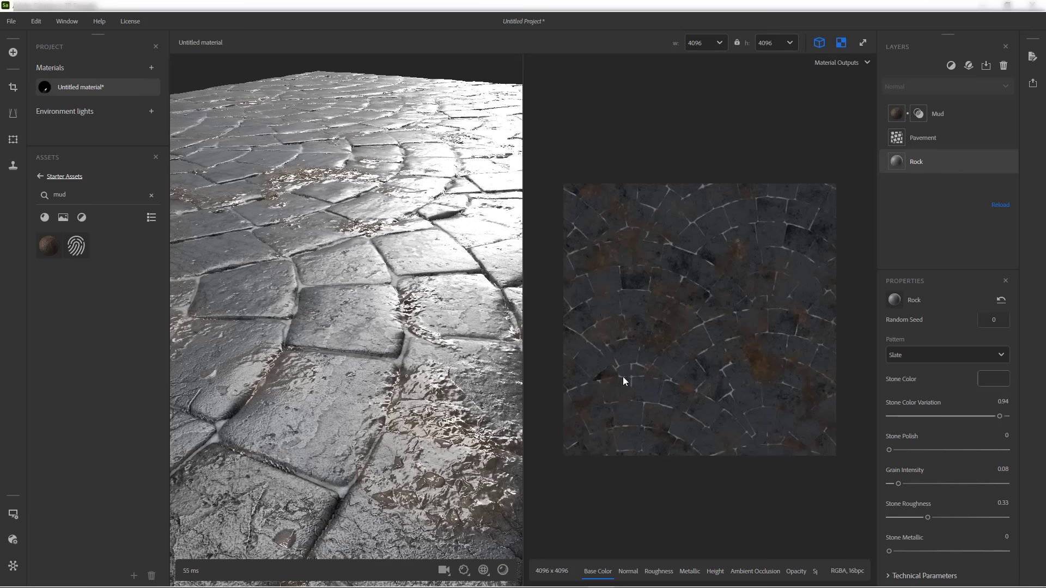
{"action": "left_click", "coordinate": [659, 571]}
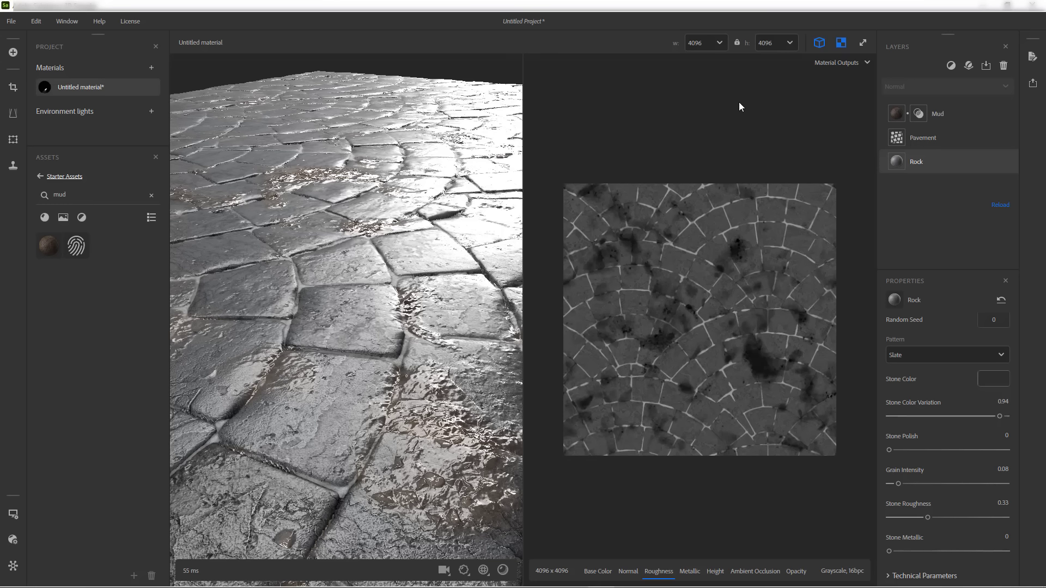
{"action": "left_click", "coordinate": [841, 42]}
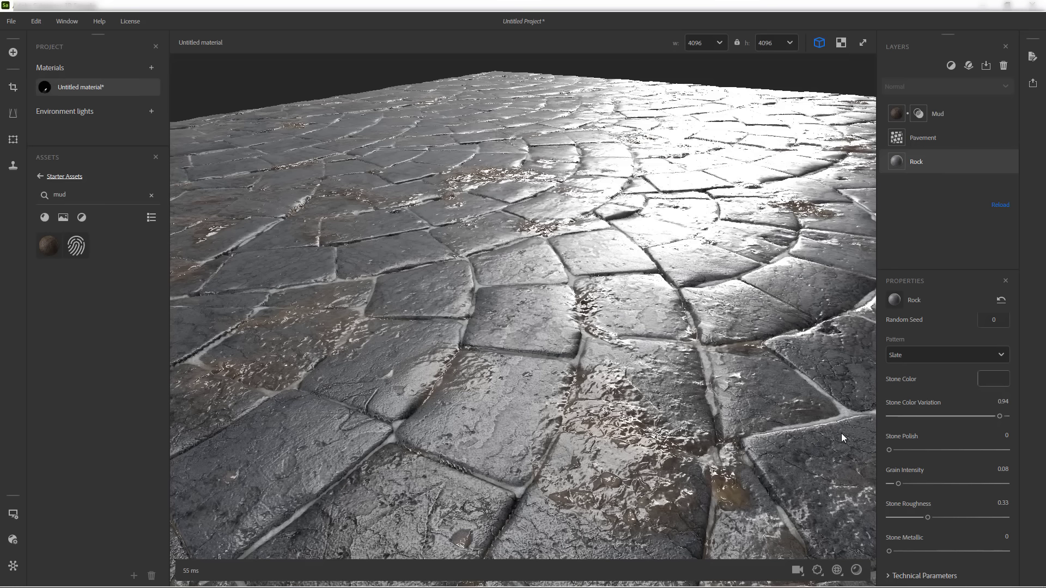
Raise the Rock layer's Stone Roughness to 0.60 so the stones reflect less light
{"action": "left_click", "coordinate": [992, 517]}
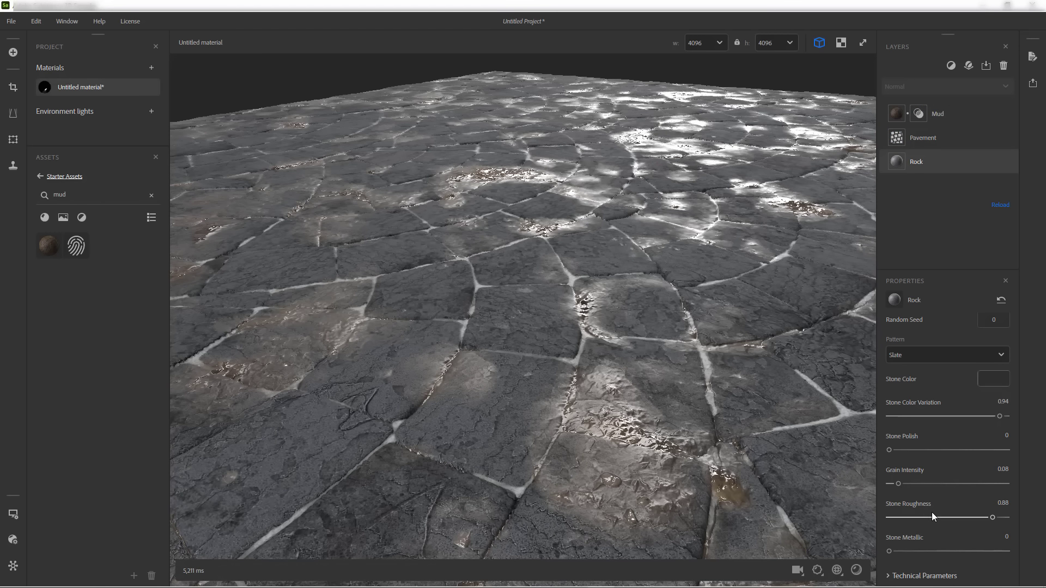
{"action": "left_click", "coordinate": [922, 503]}
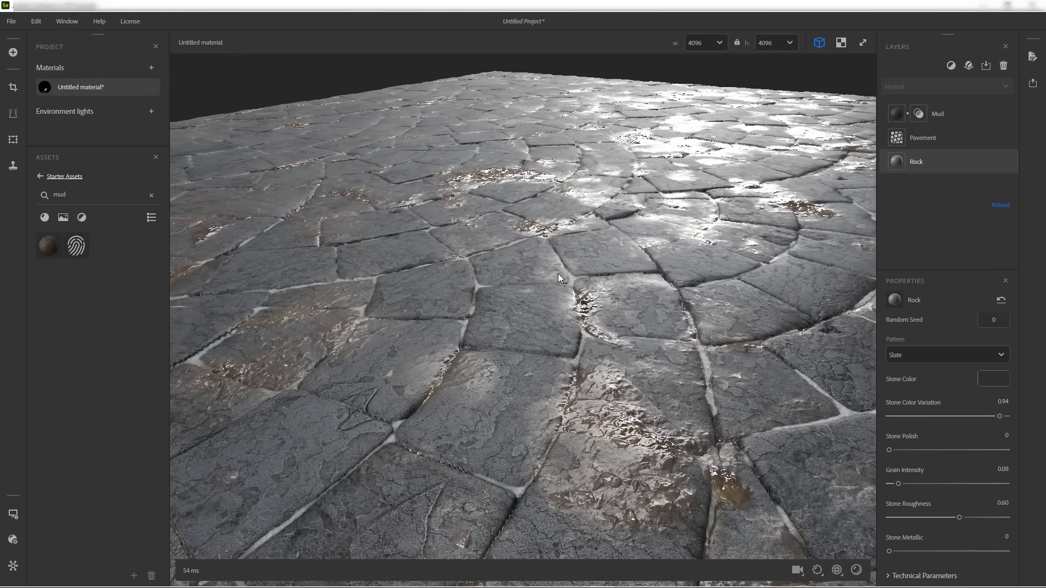
{"action": "left_click_drag", "start_coordinate": [570, 279], "coordinate": [546, 246]}
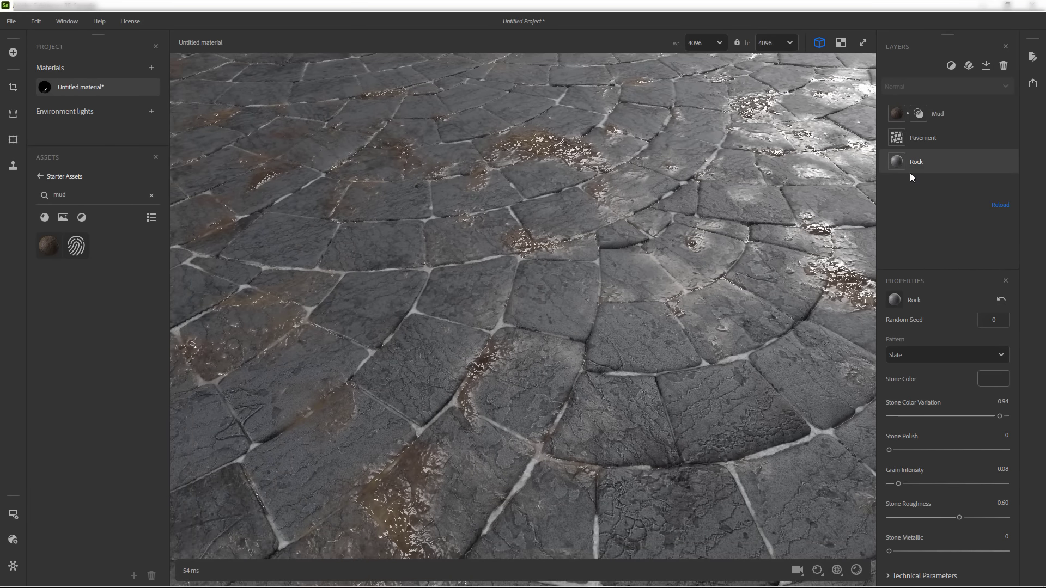
Set the Mud material's Dirt Roughness to 0.13 and check the puddles' gloss from several angles
{"action": "left_click", "coordinate": [898, 113]}
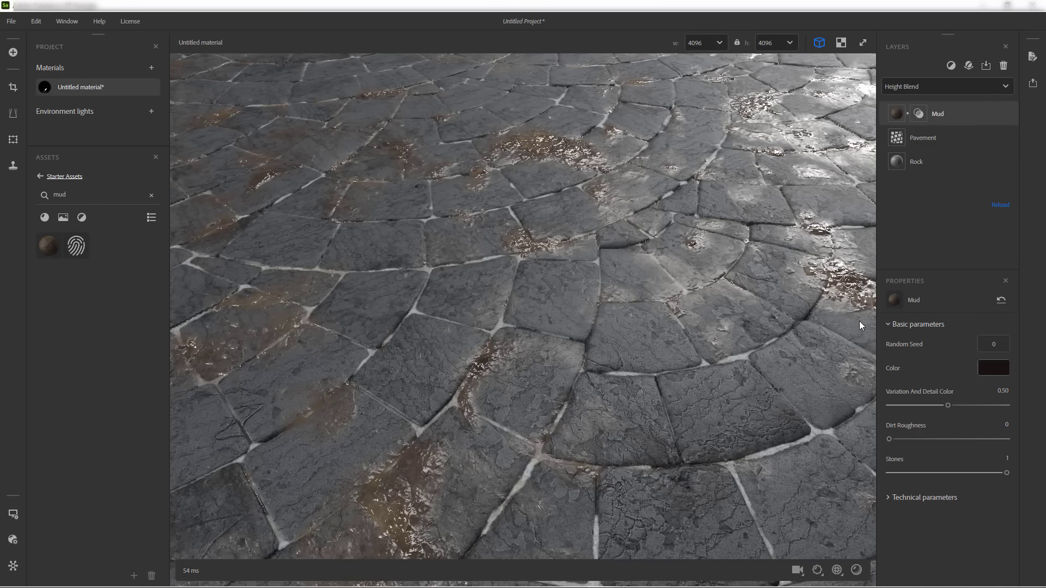
{"action": "left_click", "coordinate": [905, 439]}
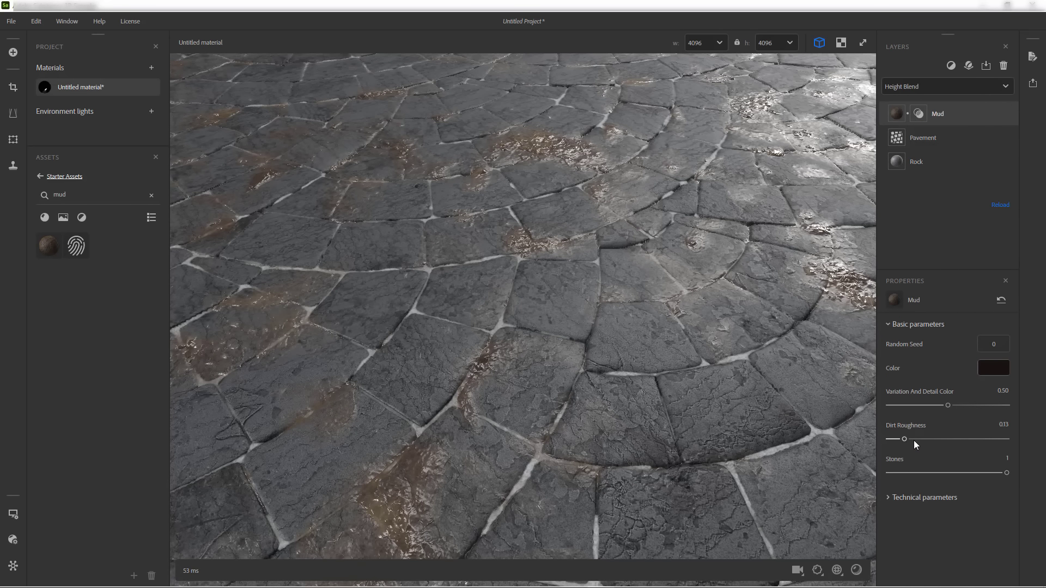
{"action": "left_click_drag", "start_coordinate": [597, 419], "coordinate": [574, 404]}
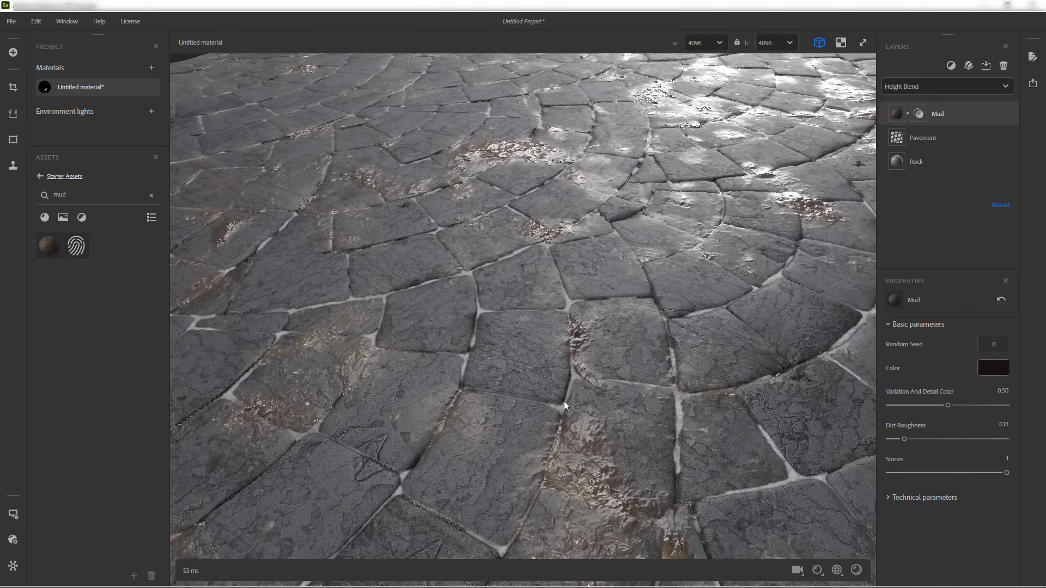
{"action": "left_click_drag", "start_coordinate": [556, 342], "coordinate": [489, 338]}
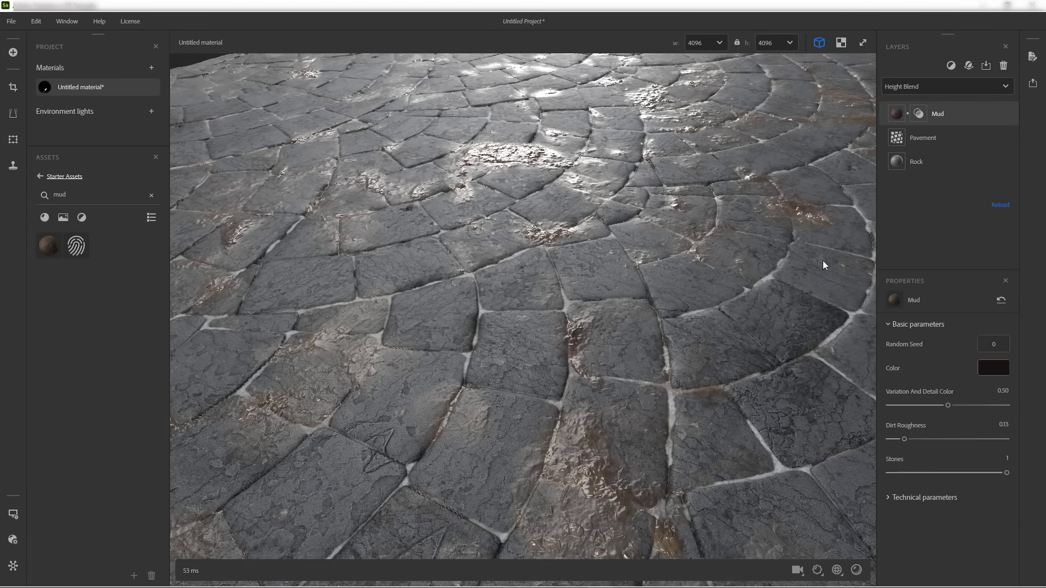
Add an Atlas Scatter filter on top of the Mud layer
{"action": "left_click", "coordinate": [950, 66]}
{"action": "type", "text": "scatte"}
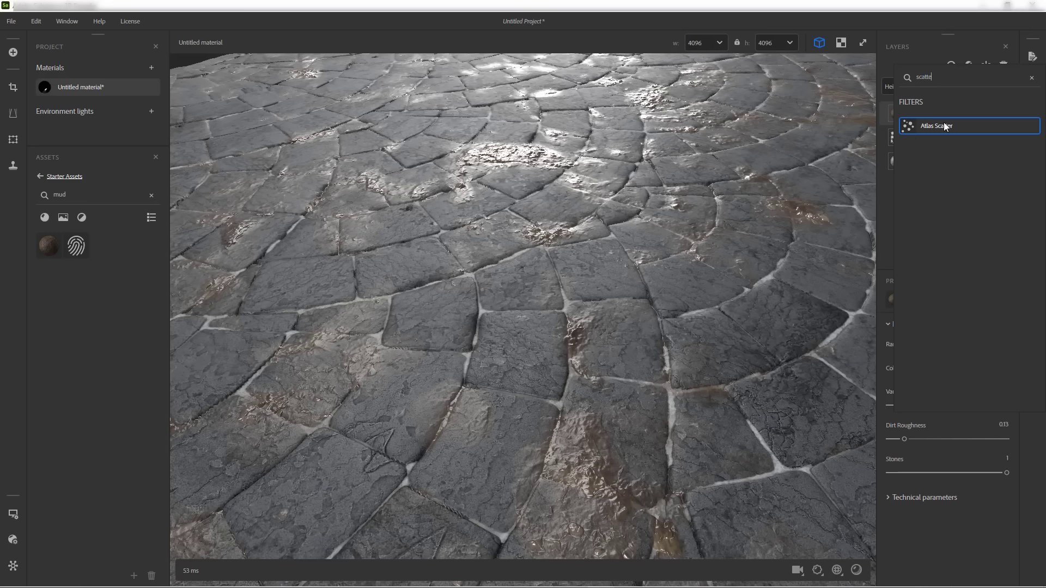
{"action": "left_click", "coordinate": [944, 126]}
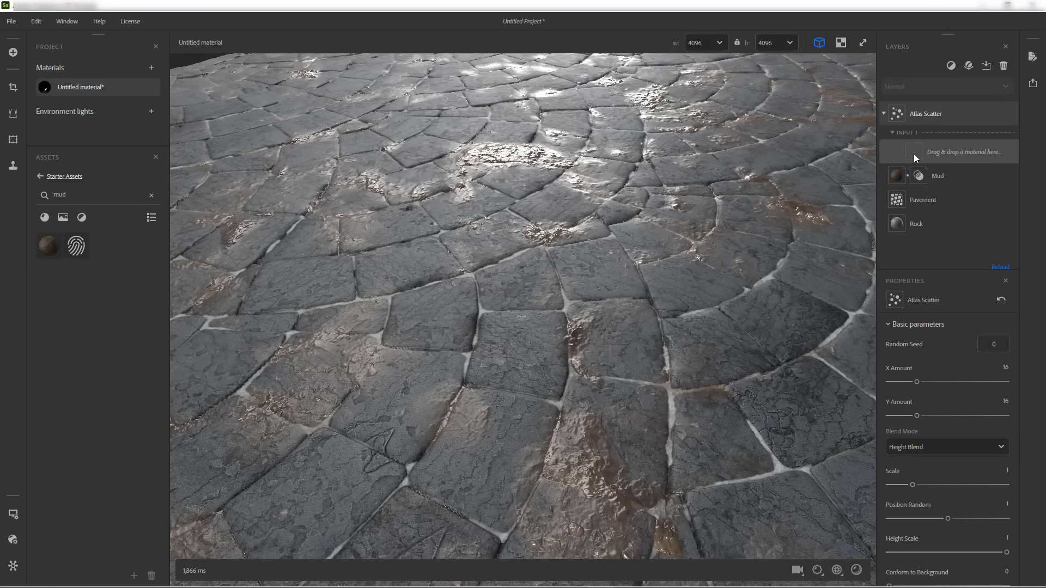
Use the Dry Laurel Leaves starter material as Input 1 of the Atlas Scatter filter
{"action": "left_click", "coordinate": [151, 196]}
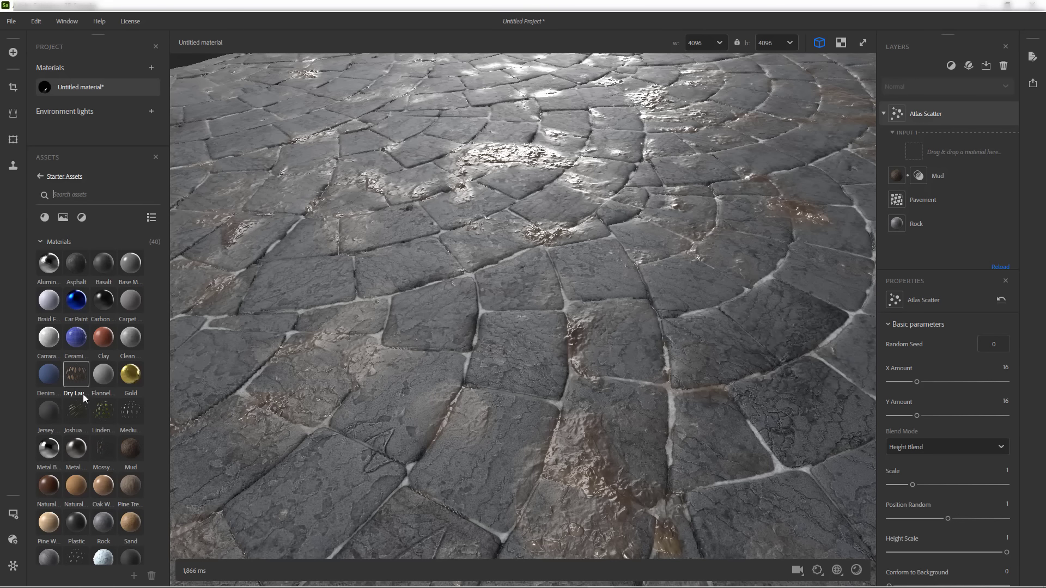
{"action": "mouse_move", "coordinate": [76, 381]}
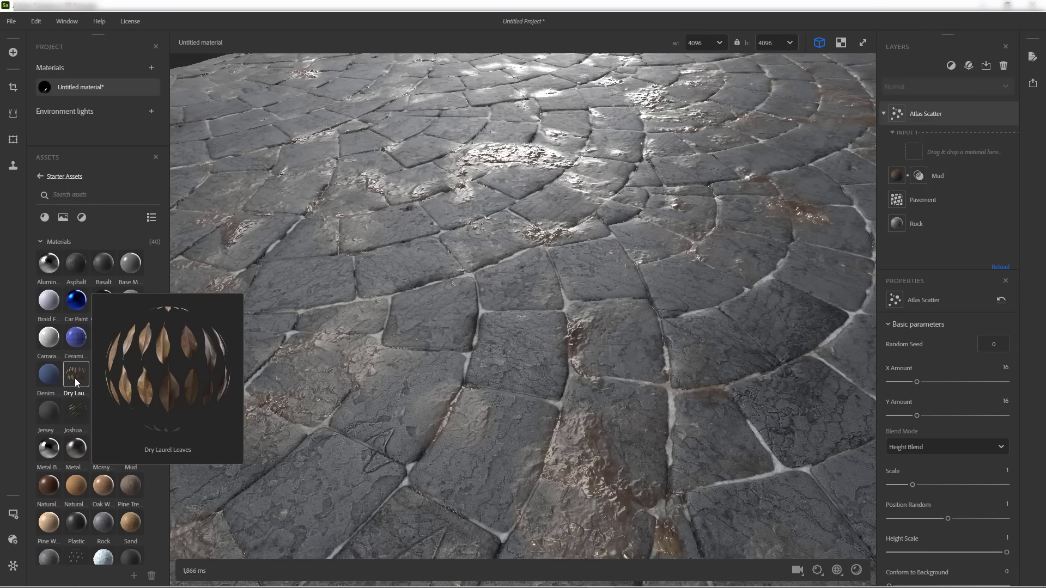
{"action": "left_click_drag", "start_coordinate": [74, 378], "coordinate": [207, 302]}
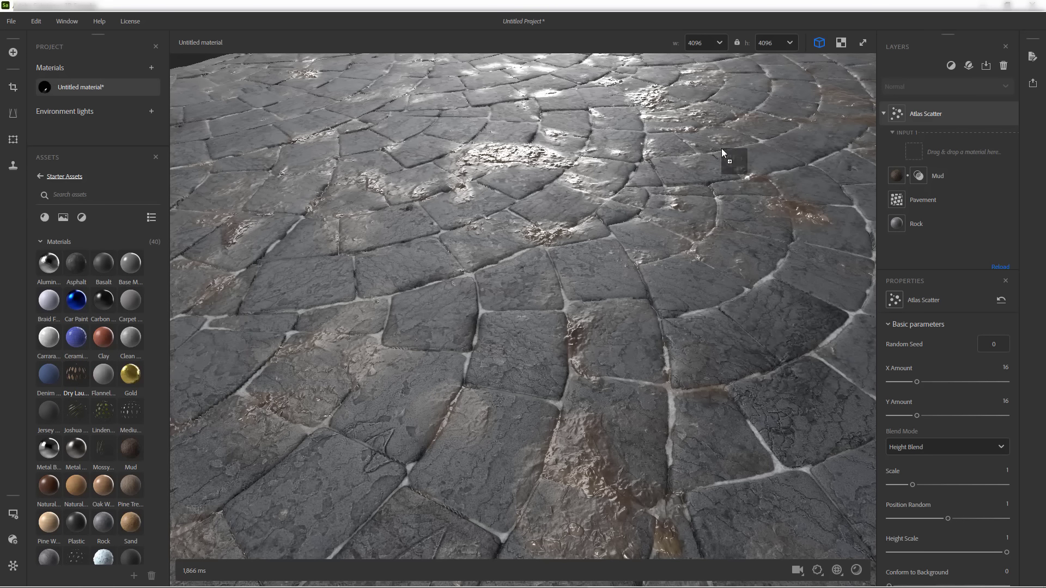
{"action": "left_click_drag", "start_coordinate": [885, 151], "coordinate": [916, 152]}
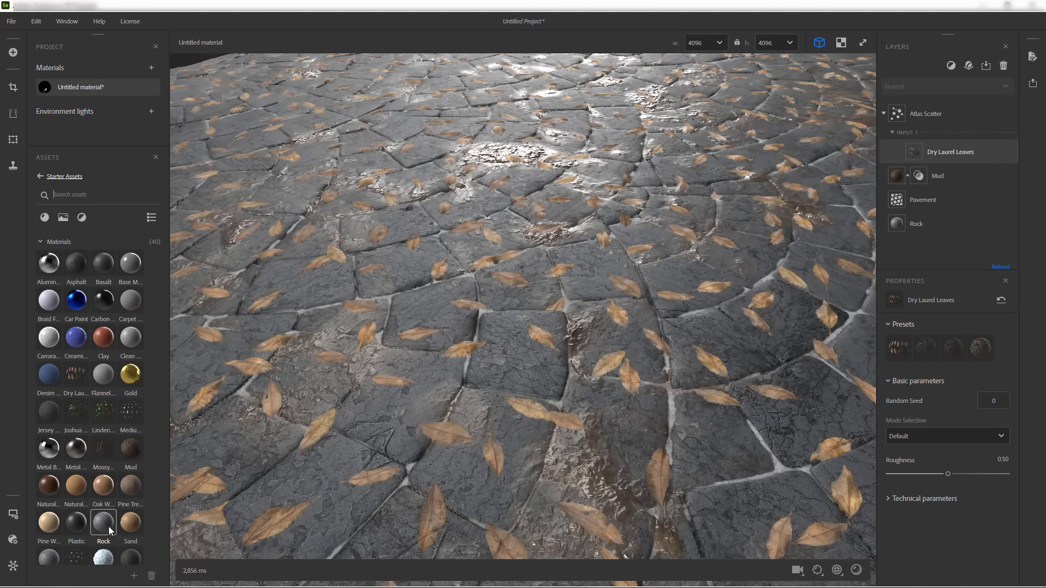
{"action": "scroll", "coordinate": [109, 496], "scroll_direction": "down", "scroll_amount": 1}
{"action": "scroll", "coordinate": [108, 497], "scroll_direction": "down", "scroll_amount": 2}
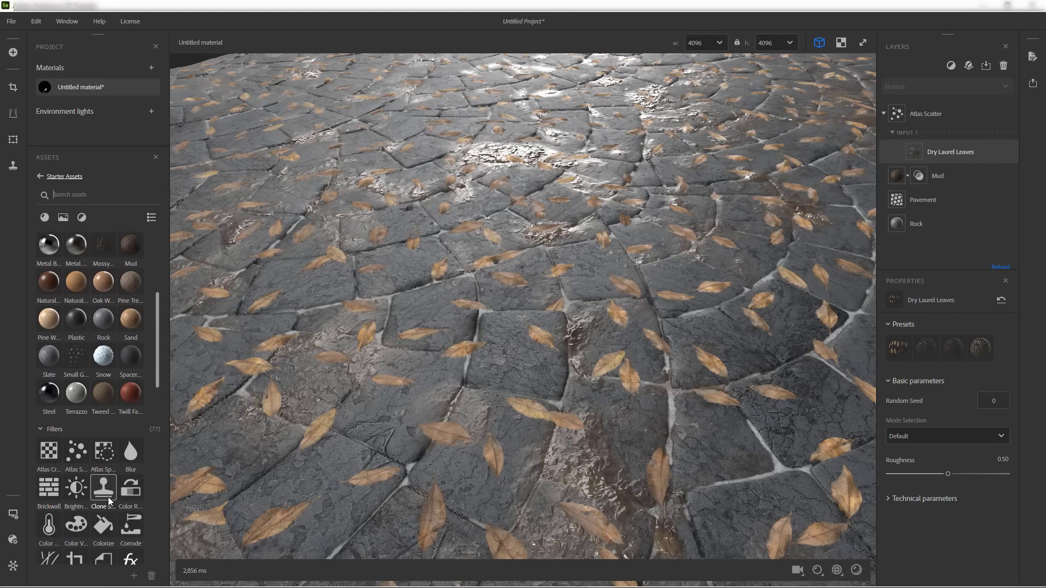
{"action": "scroll", "coordinate": [108, 497], "scroll_direction": "up", "scroll_amount": 2}
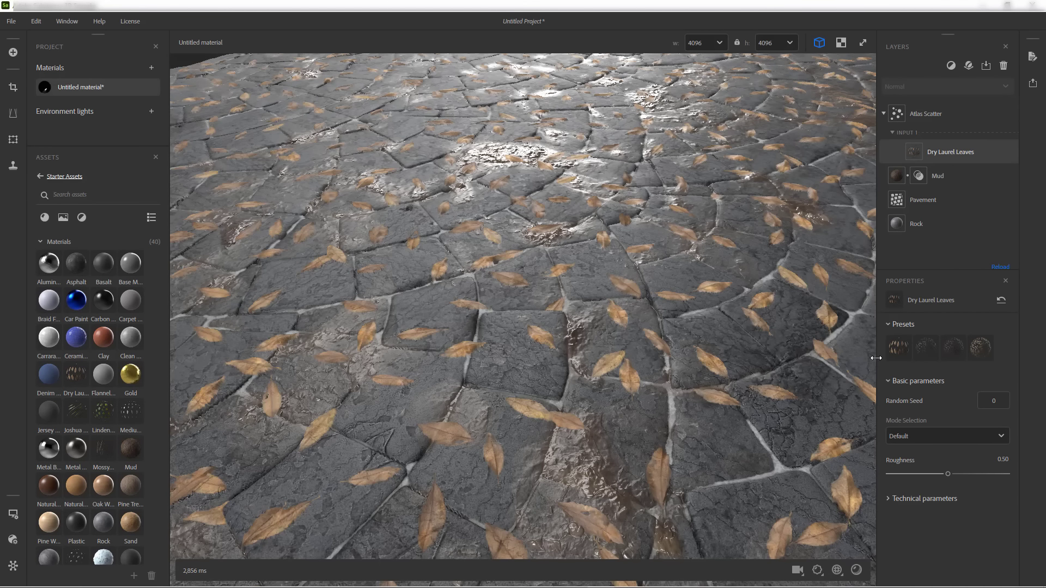
Apply the fourth Dry Laurel Leaves preset, with Saturation -0.09 and an Element Selection Range minimum of 4
{"action": "left_click", "coordinate": [979, 348]}
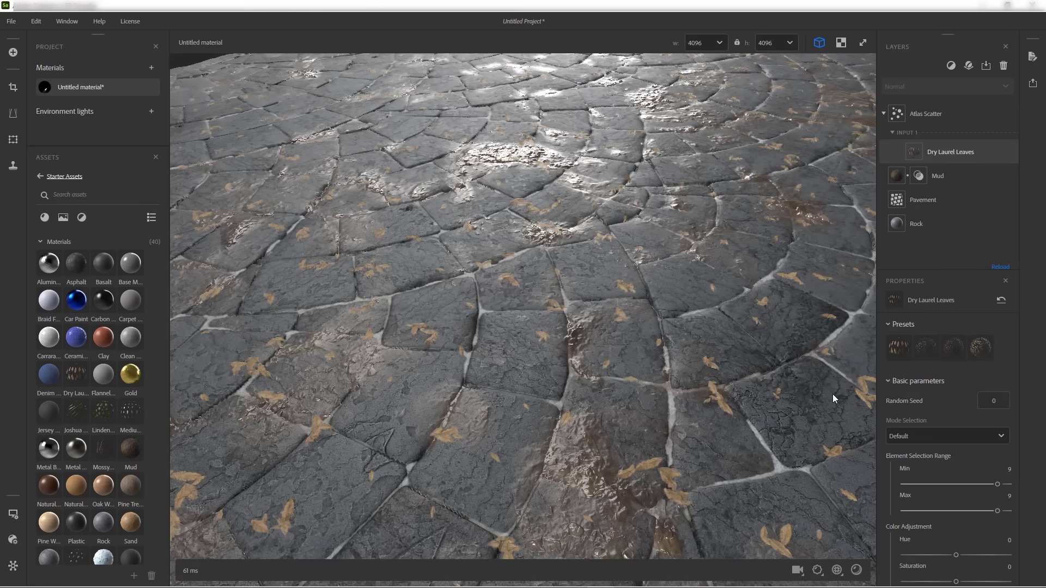
{"action": "scroll", "coordinate": [899, 415], "scroll_direction": "down", "scroll_amount": 3}
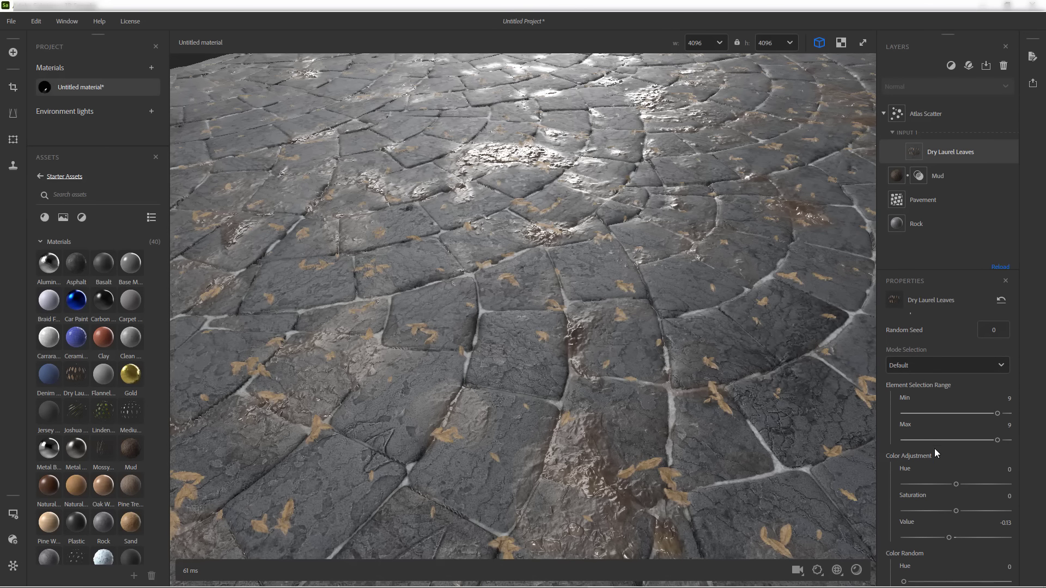
{"action": "left_click", "coordinate": [950, 511]}
{"action": "left_click_drag", "start_coordinate": [997, 414], "coordinate": [948, 415]}
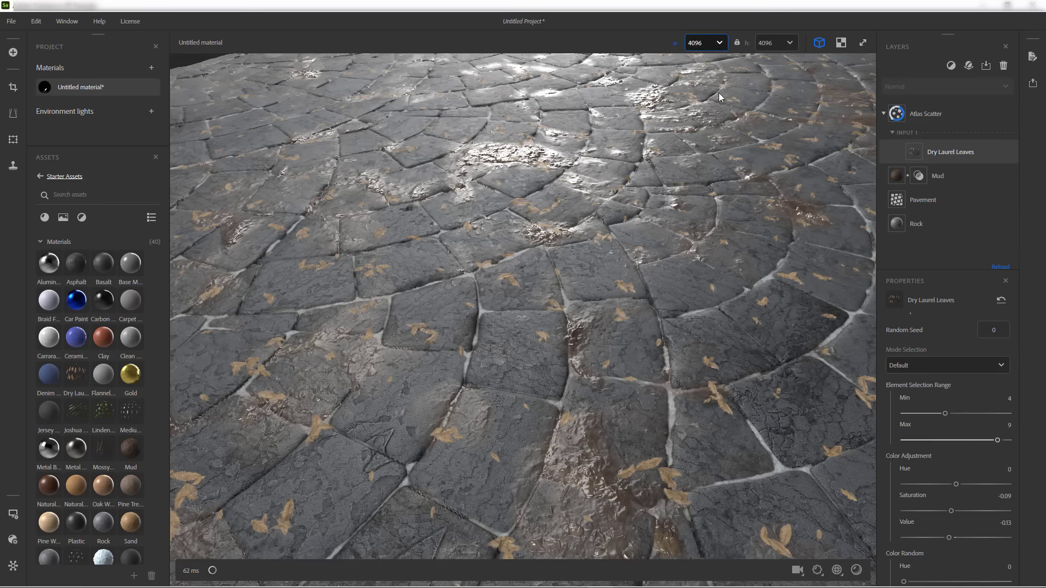
Lower the material's resolution to 2048 x 2048 and view the scattered leaves from another angle
{"action": "left_click", "coordinate": [718, 42]}
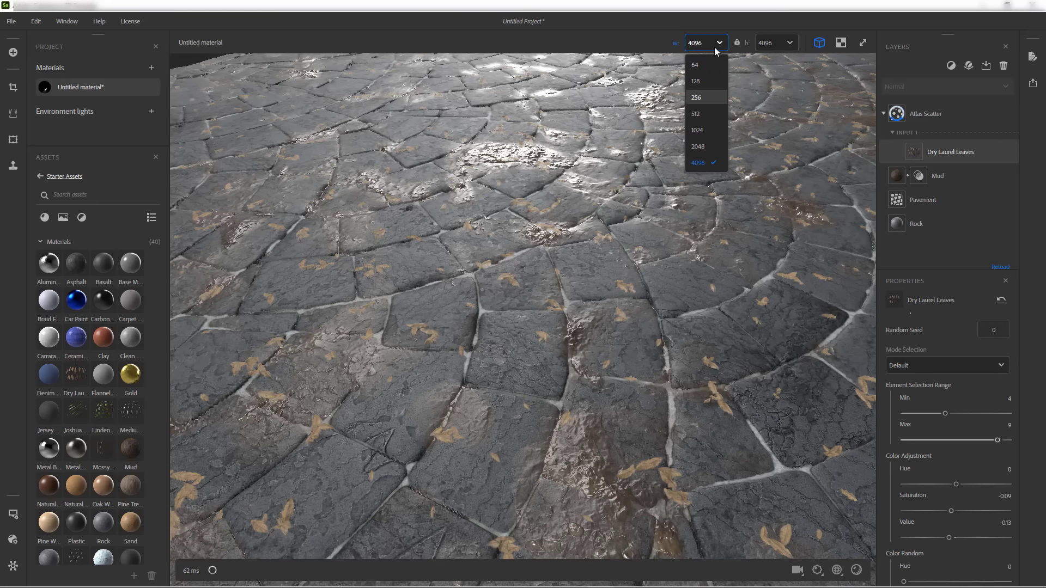
{"action": "left_click", "coordinate": [708, 146]}
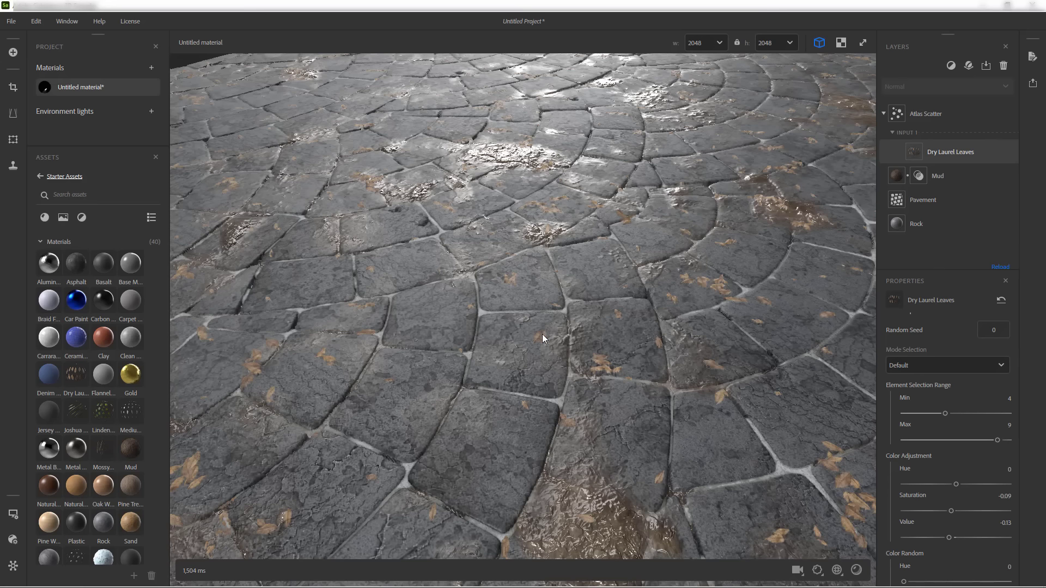
{"action": "left_click_drag", "start_coordinate": [538, 383], "coordinate": [371, 294]}
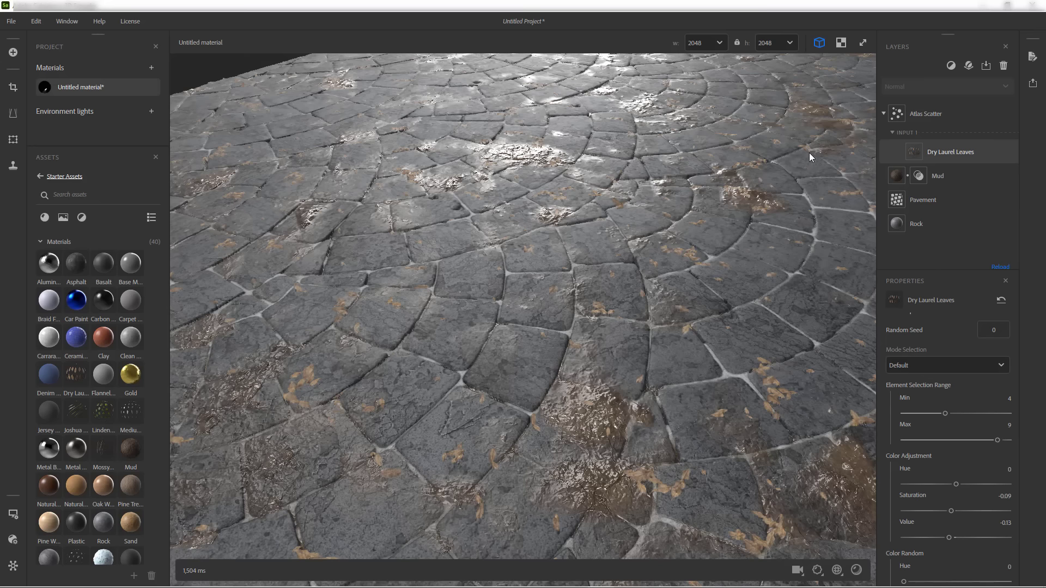
Add a Hue/Saturation filter above the Atlas Scatter layer
{"action": "left_click", "coordinate": [950, 67]}
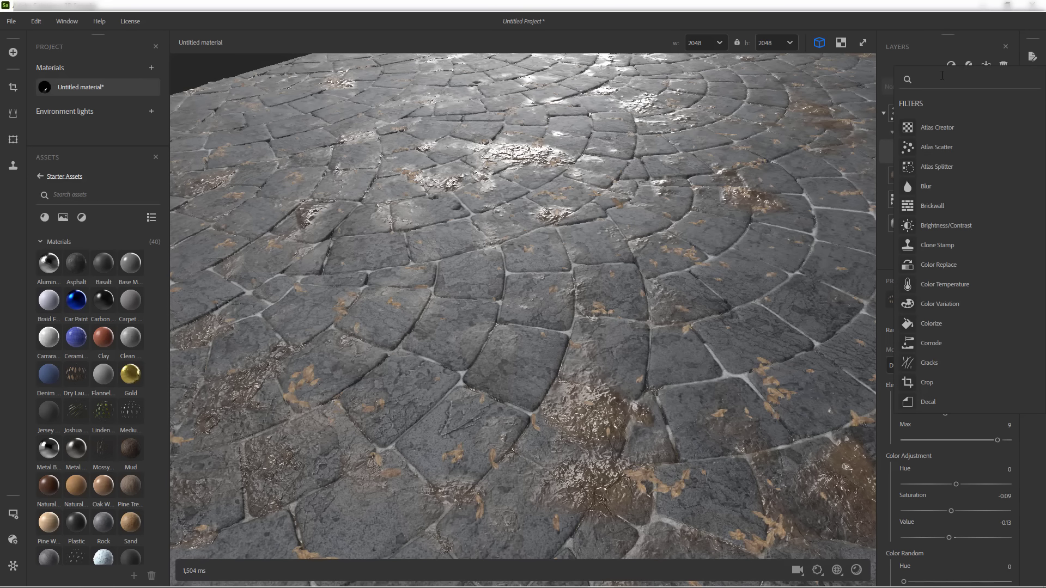
{"action": "type", "text": "s"}
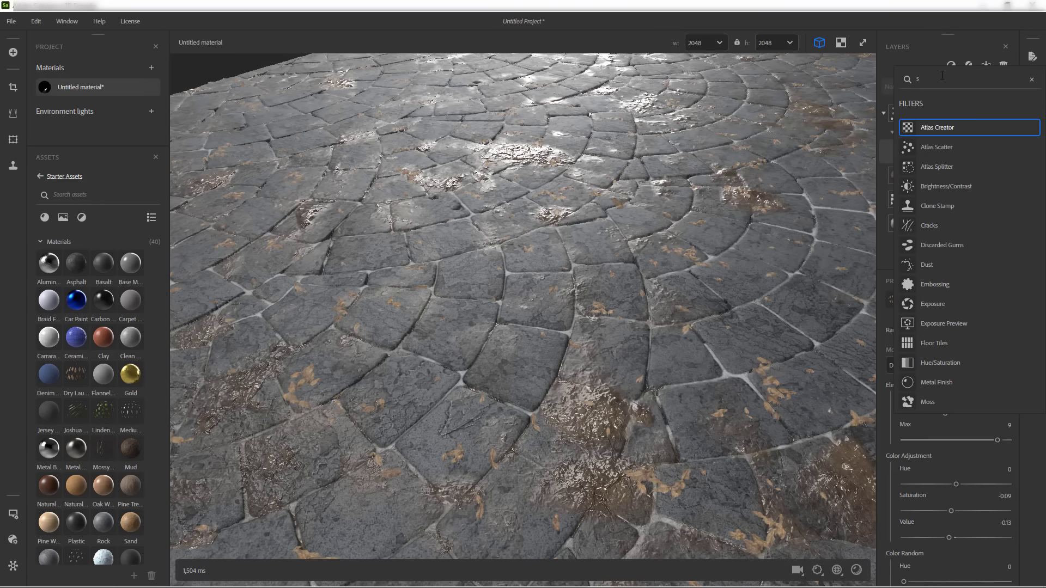
{"action": "type", "text": "a"}
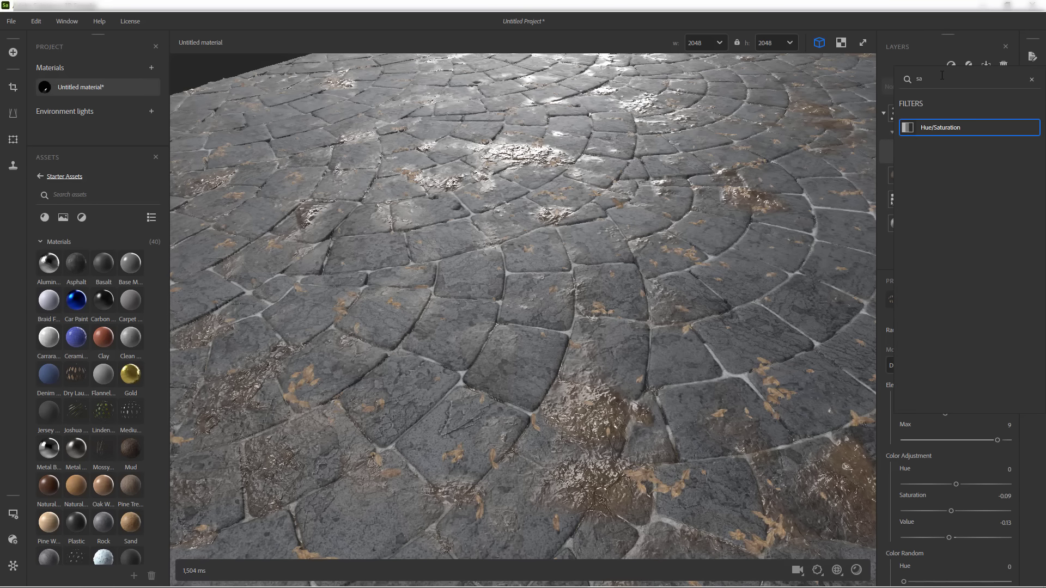
{"action": "left_click", "coordinate": [967, 129]}
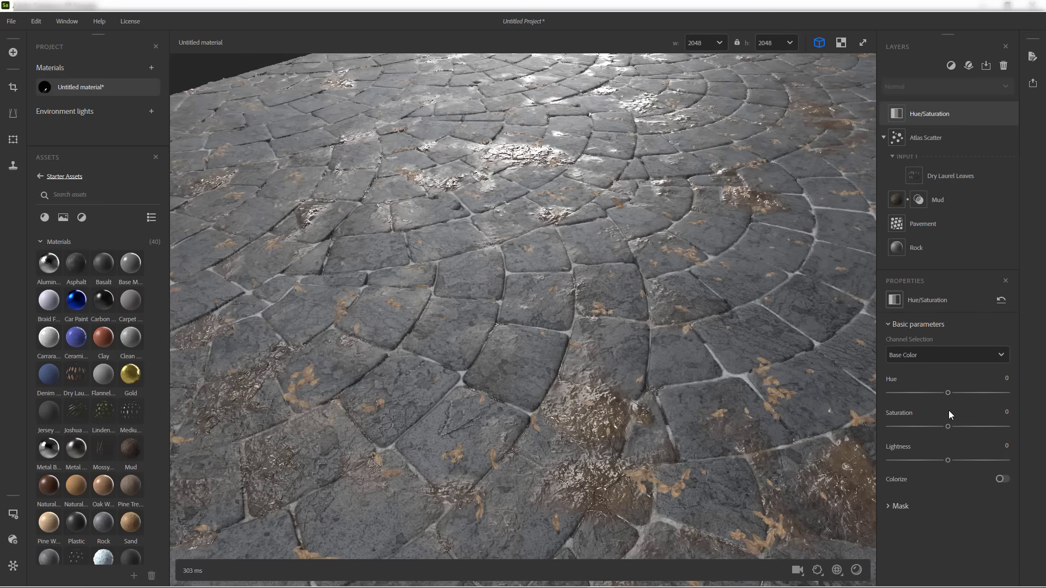
Try the Hue/Saturation filter's Colorize option, turn it back off, and set Saturation to 0.05
{"action": "left_click_drag", "start_coordinate": [955, 426], "coordinate": [962, 432]}
{"action": "left_click", "coordinate": [1005, 481]}
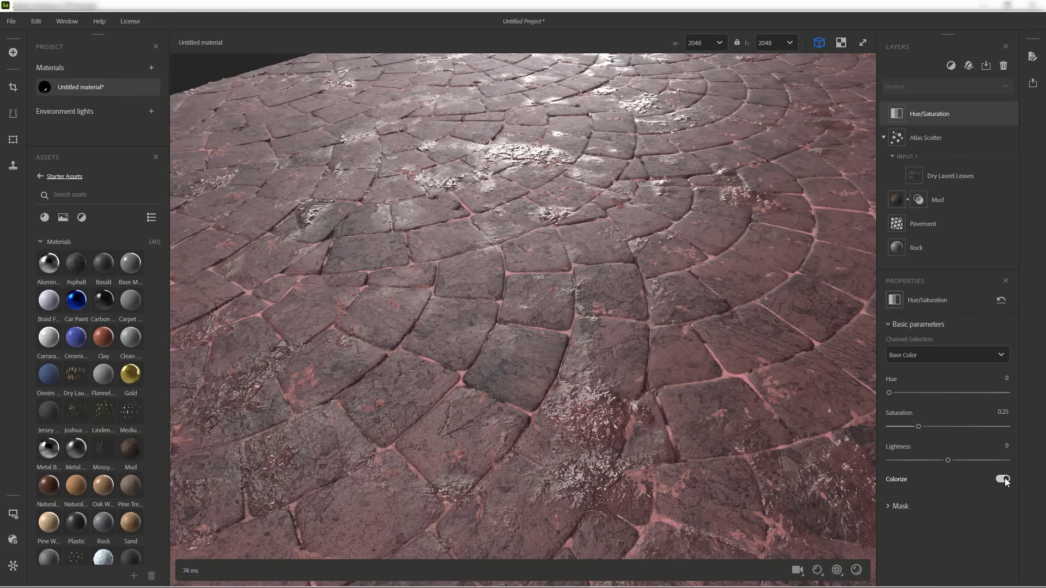
{"action": "left_click", "coordinate": [1005, 480]}
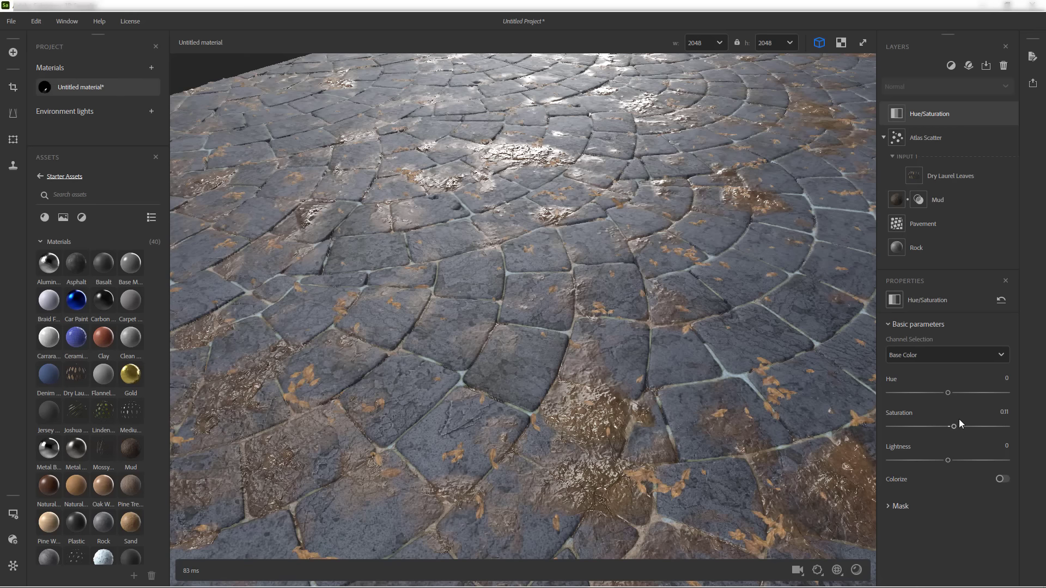
{"action": "left_click", "coordinate": [1004, 412]}
{"action": "left_click_drag", "start_coordinate": [1005, 413], "coordinate": [1022, 420]}
{"action": "key", "text": "Return"}
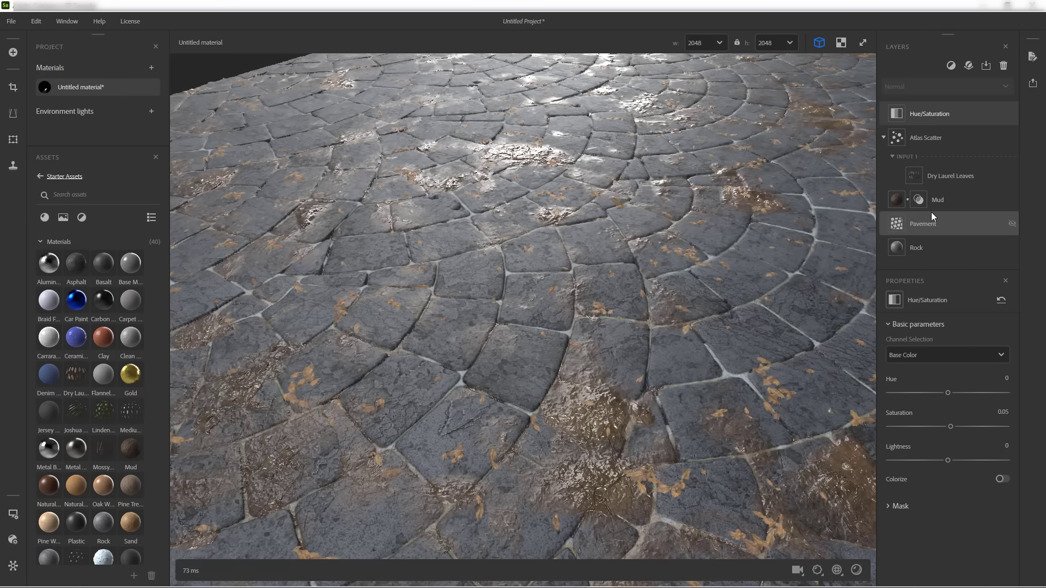
Adjust the Pavement layer's joints to Joint Width 0.35, Joint Width Variation 0.20 and Joint Luminosity -0.69
{"action": "left_click", "coordinate": [898, 225]}
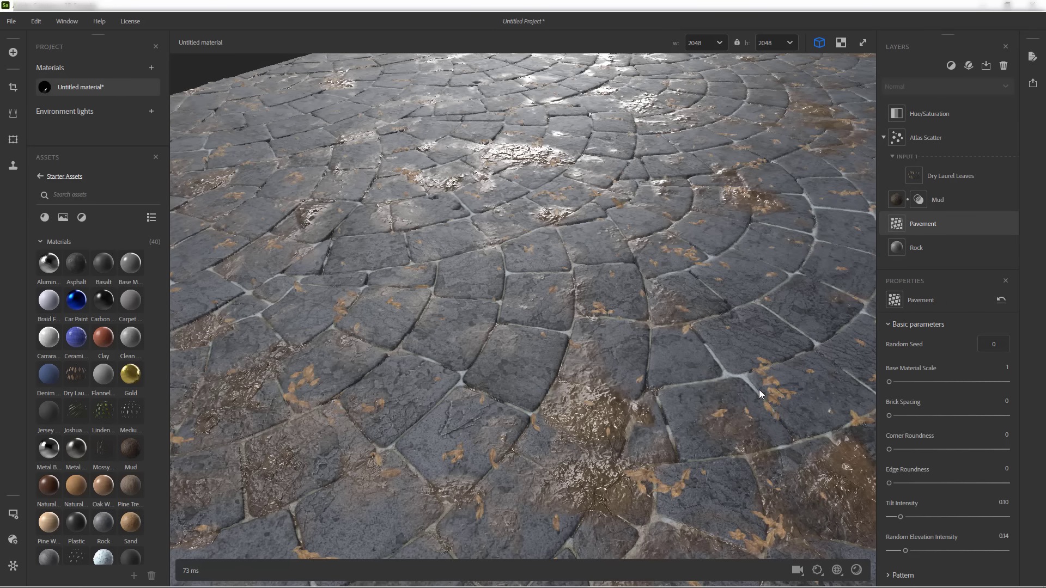
{"action": "scroll", "coordinate": [963, 462], "scroll_direction": "down", "scroll_amount": 1}
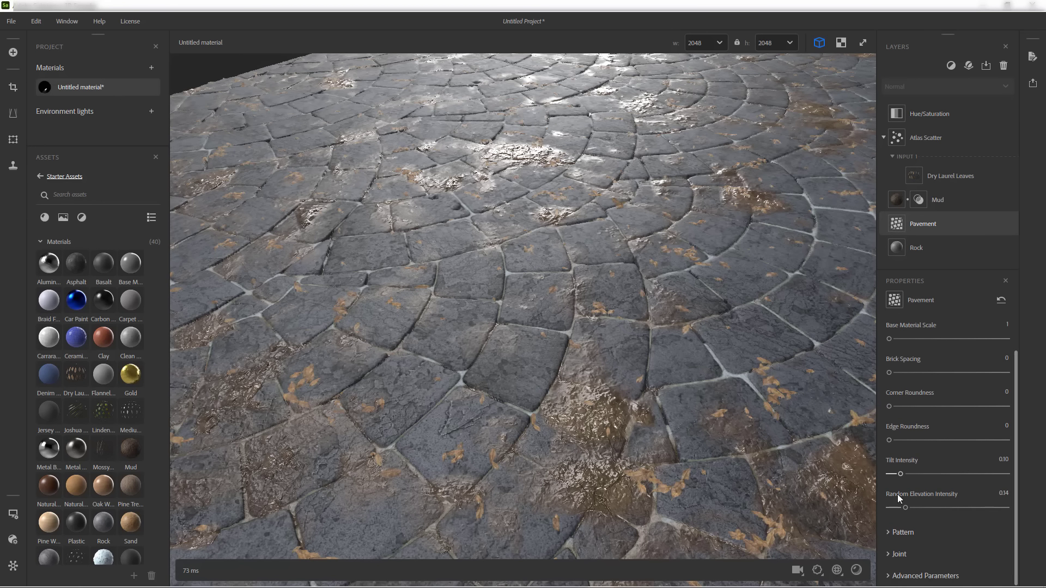
{"action": "left_click", "coordinate": [895, 554]}
{"action": "scroll", "coordinate": [942, 451], "scroll_direction": "down", "scroll_amount": 3}
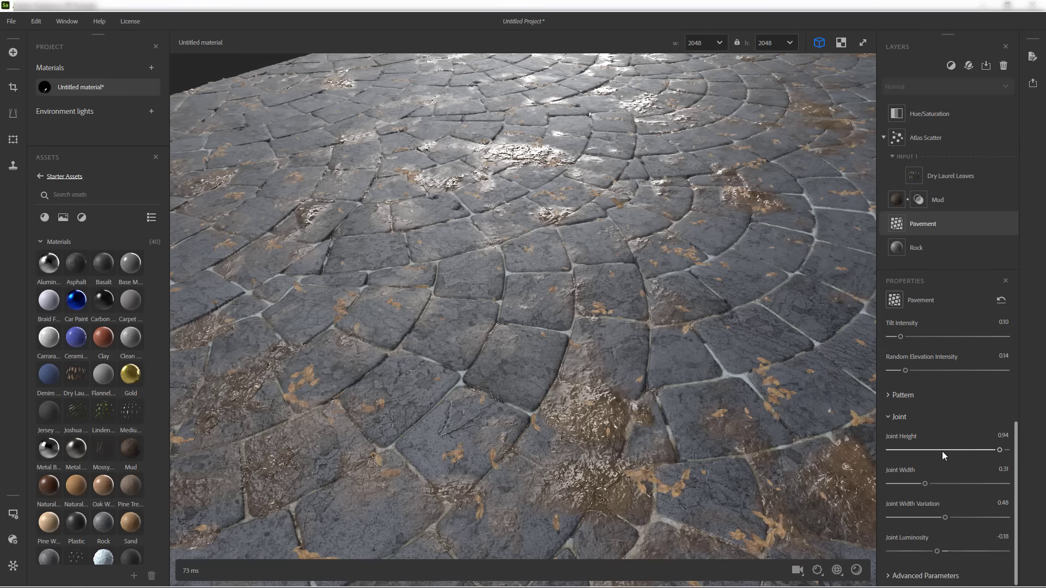
{"action": "left_click", "coordinate": [913, 468]}
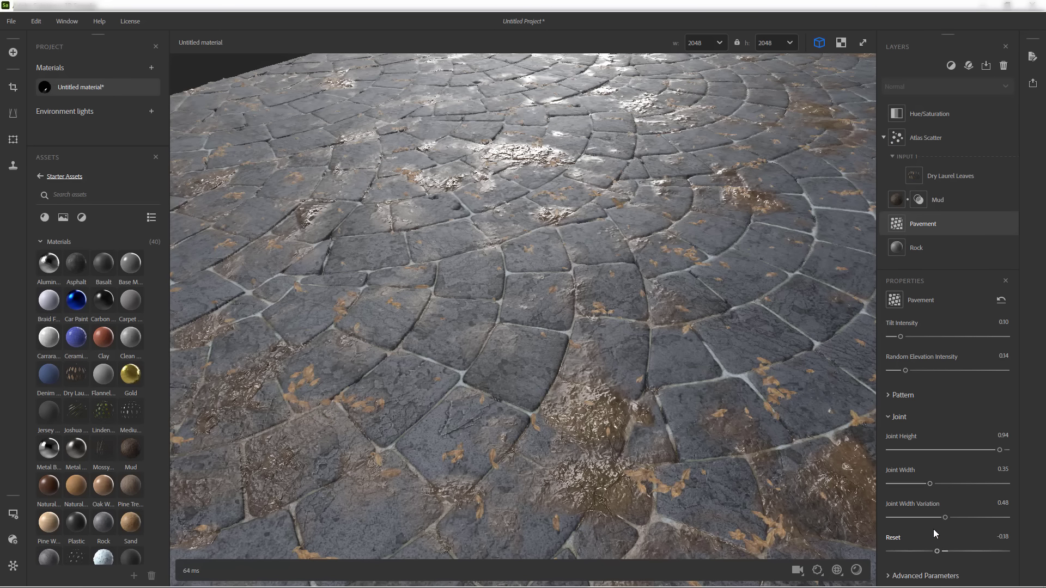
{"action": "left_click_drag", "start_coordinate": [944, 517], "coordinate": [914, 517]}
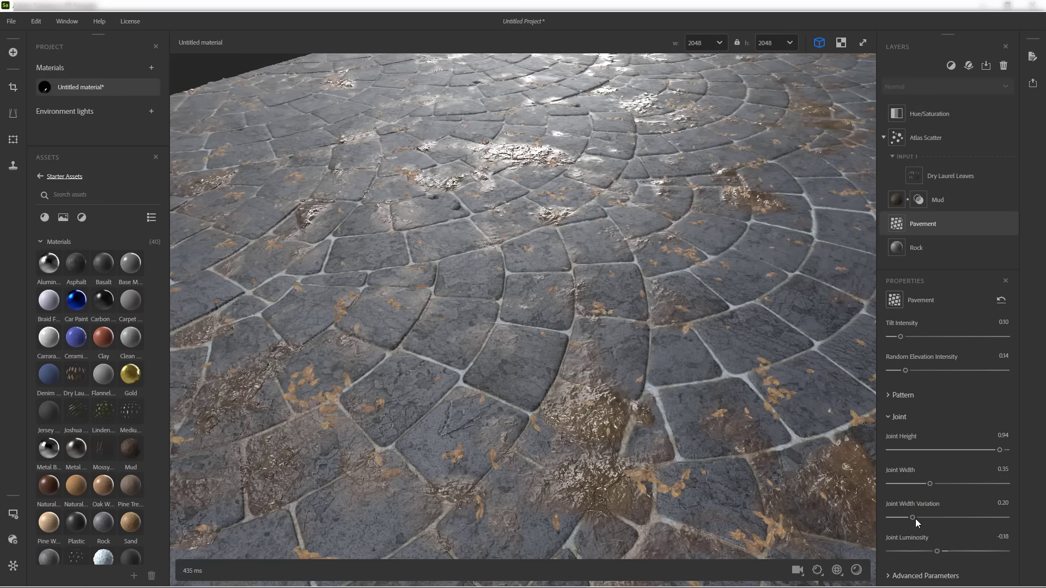
{"action": "left_click_drag", "start_coordinate": [934, 552], "coordinate": [908, 554]}
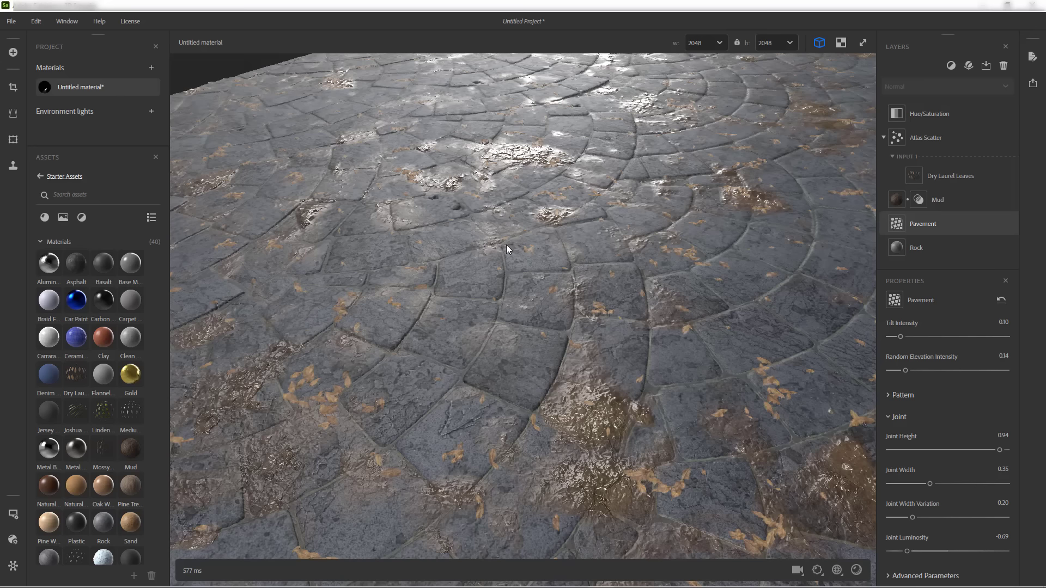
Try a viewport texture scale of 5 in both U and V
{"action": "left_click", "coordinate": [837, 570]}
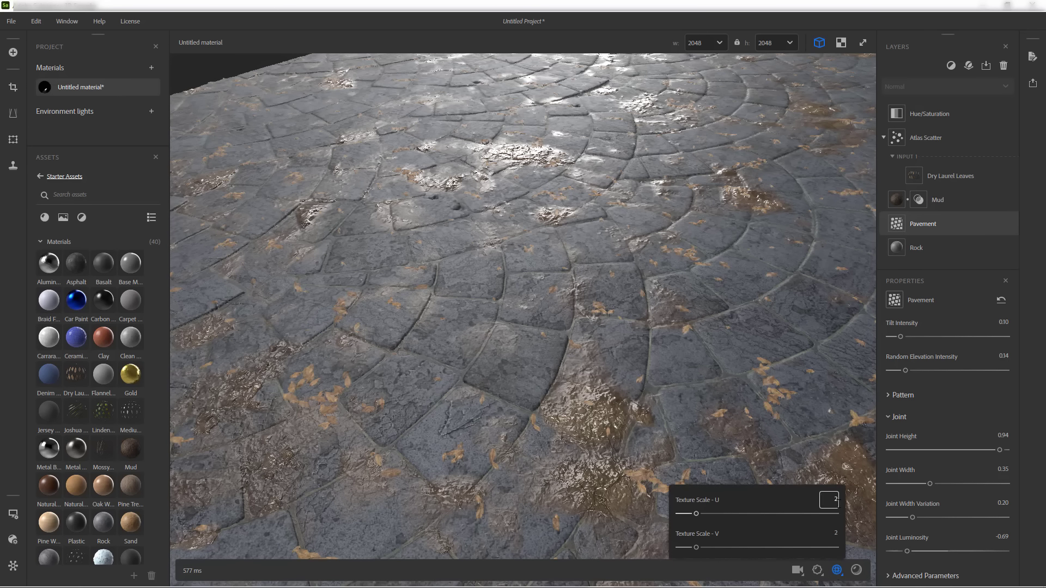
{"action": "left_click", "coordinate": [836, 499]}
{"action": "type", "text": "5"}
{"action": "key", "text": "Return"}
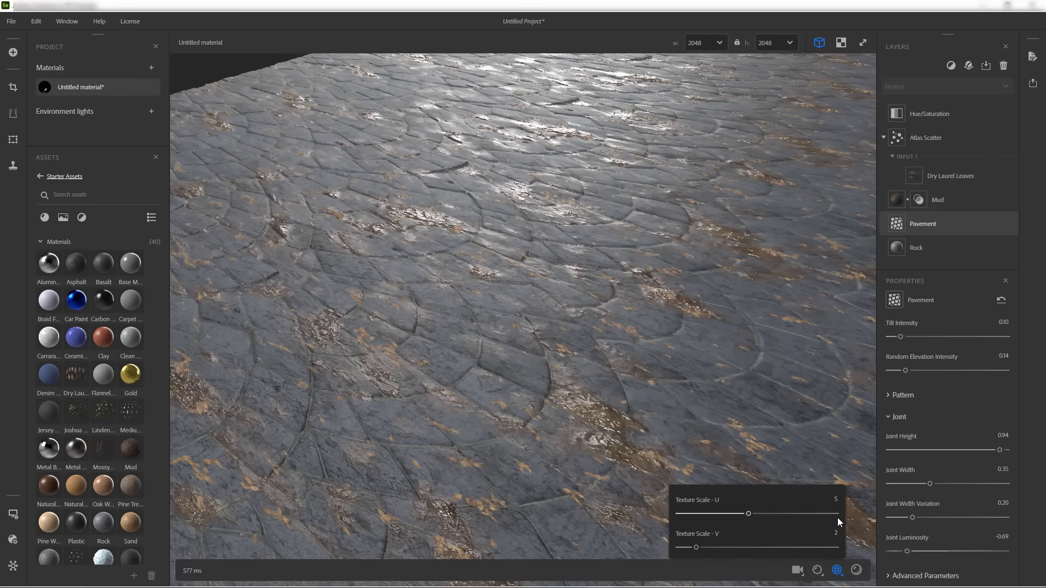
{"action": "left_click", "coordinate": [835, 532]}
{"action": "type", "text": "5"}
{"action": "key", "text": "Return"}
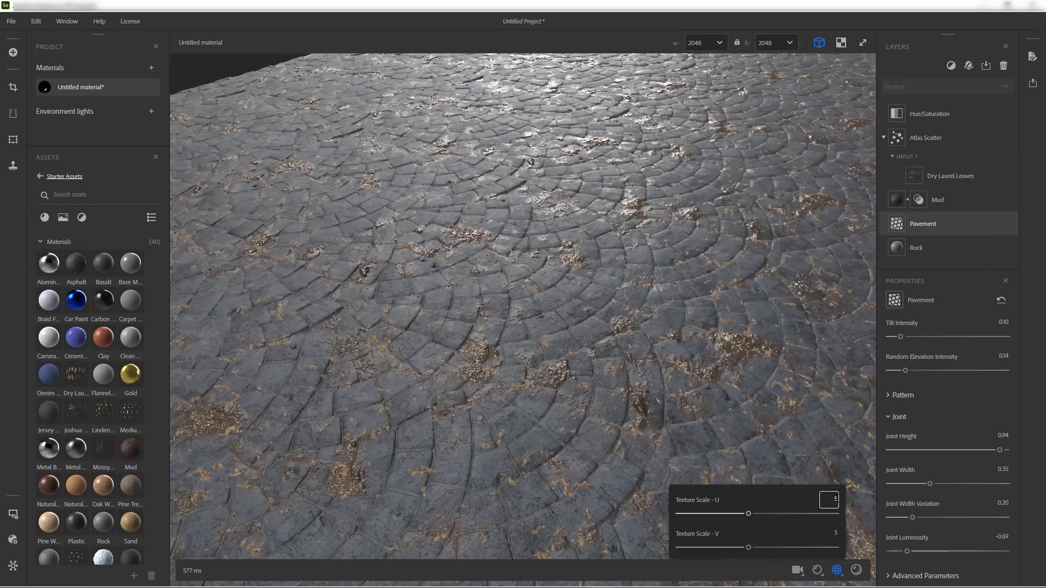
Set the viewport texture scale back to 2 in both U and V
{"action": "left_click", "coordinate": [846, 503]}
{"action": "type", "text": "2"}
{"action": "key", "text": "Return"}
{"action": "left_click", "coordinate": [835, 533]}
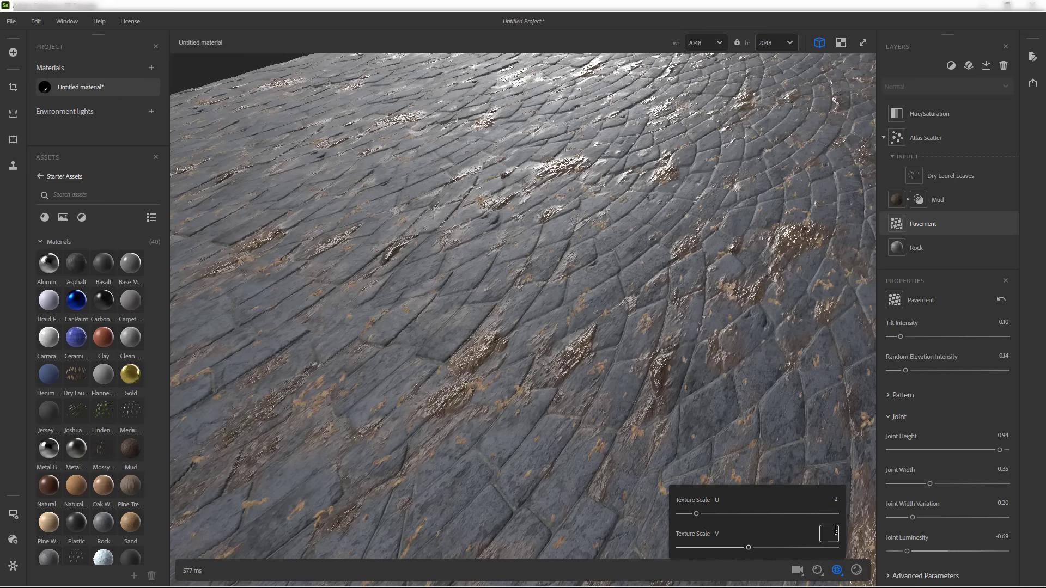
{"action": "type", "text": "2"}
{"action": "key", "text": "Return"}
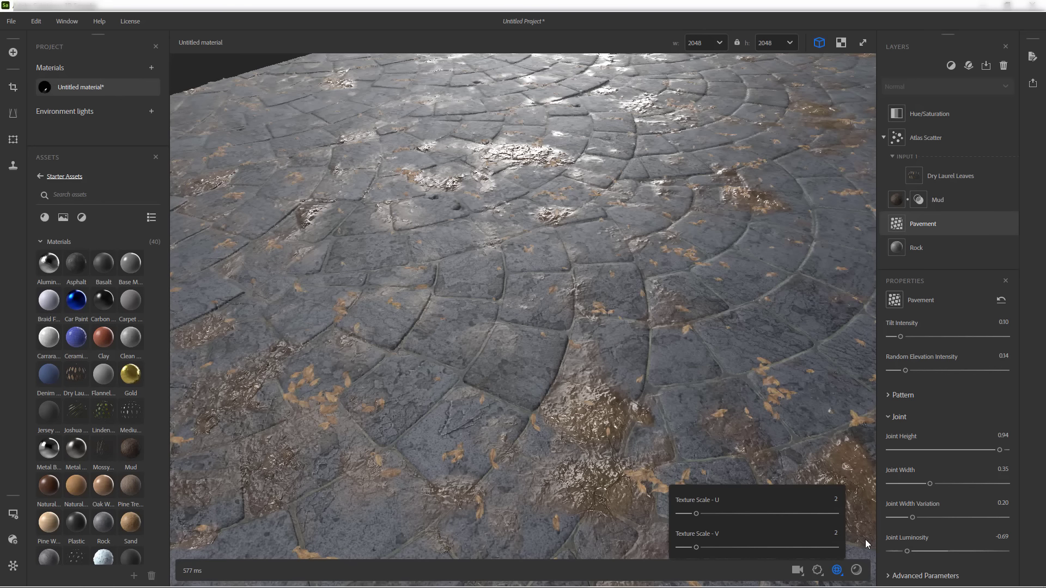
Set the viewport displacement's Height Scale to 0.50 and turn on the remaining viewport display option
{"action": "left_click", "coordinate": [817, 570]}
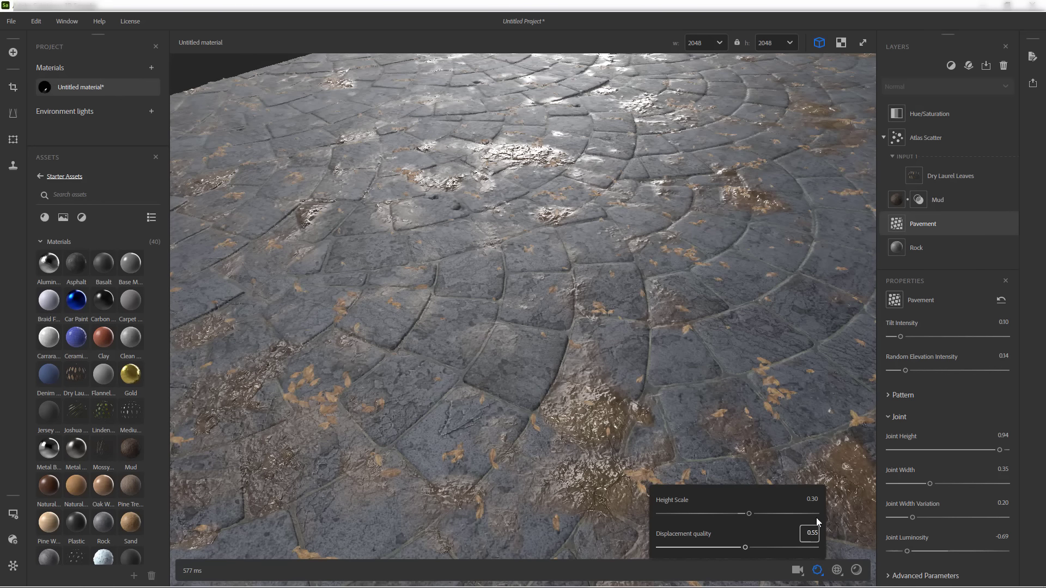
{"action": "left_click", "coordinate": [808, 499]}
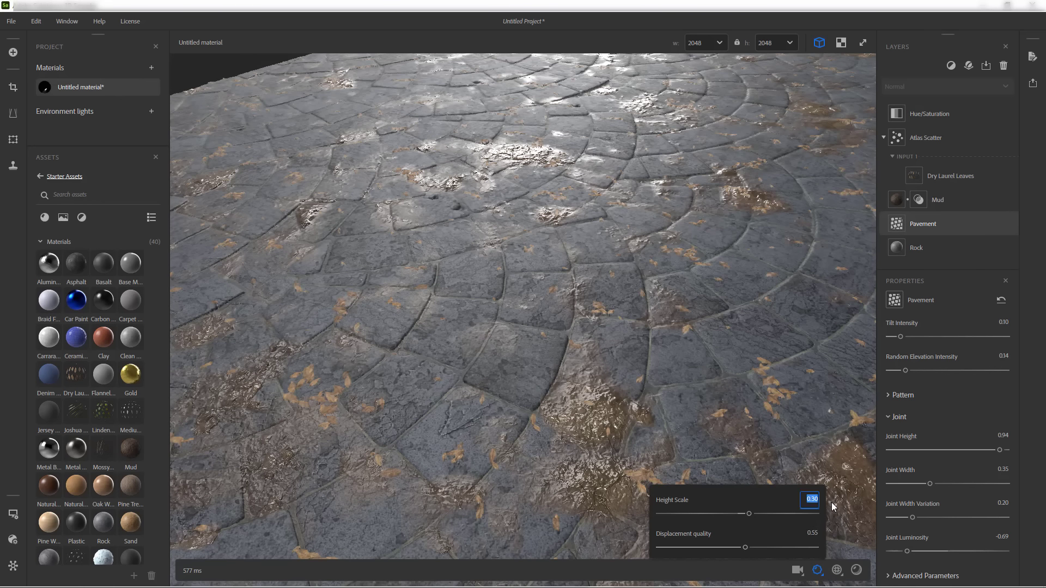
{"action": "type", "text": "0.5"}
{"action": "key", "text": "Return"}
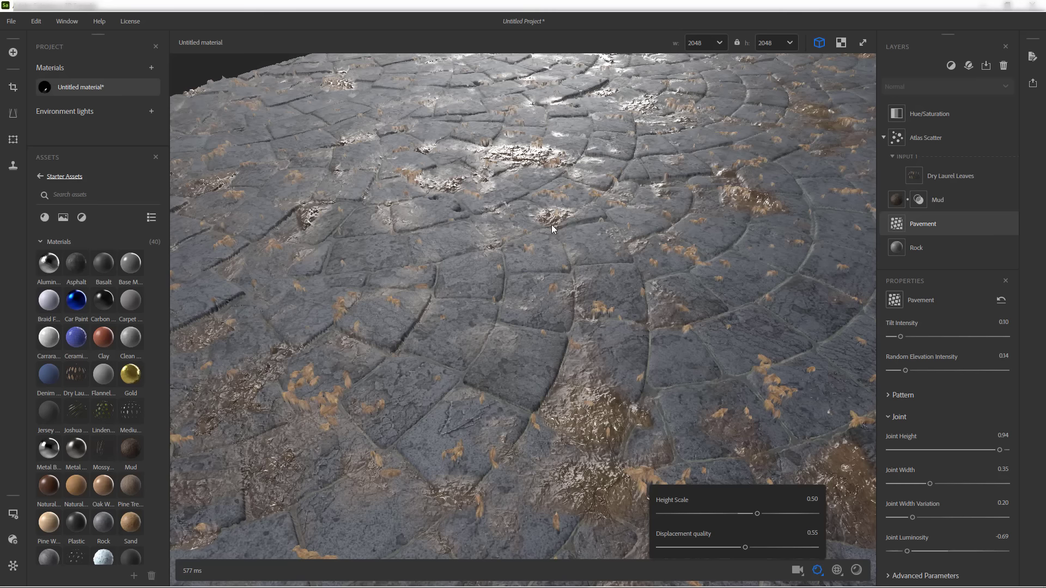
{"action": "left_click", "coordinate": [854, 568]}
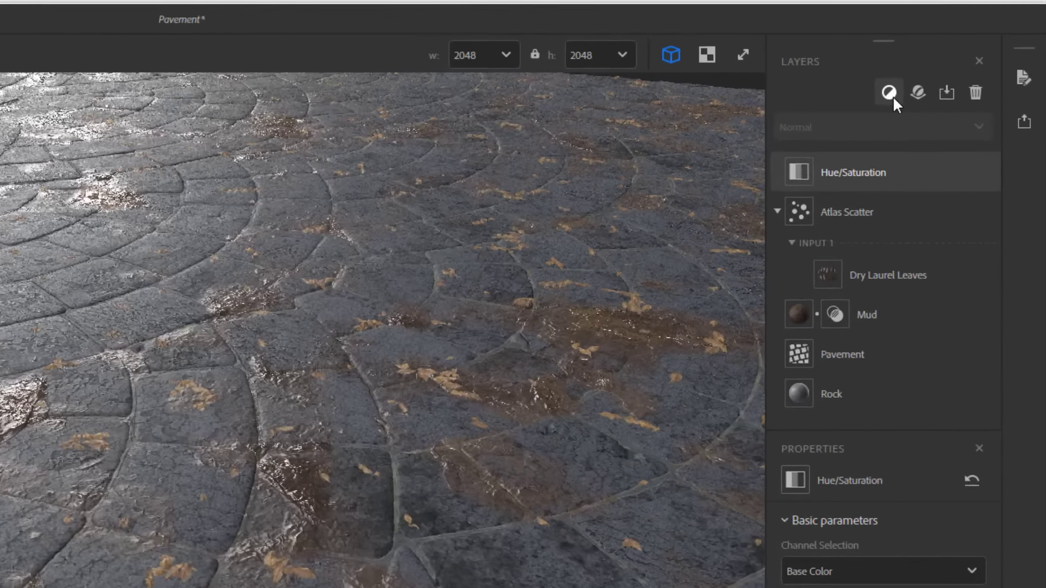
Search the available filters for moss and crack without adding either one
{"action": "left_click", "coordinate": [951, 66]}
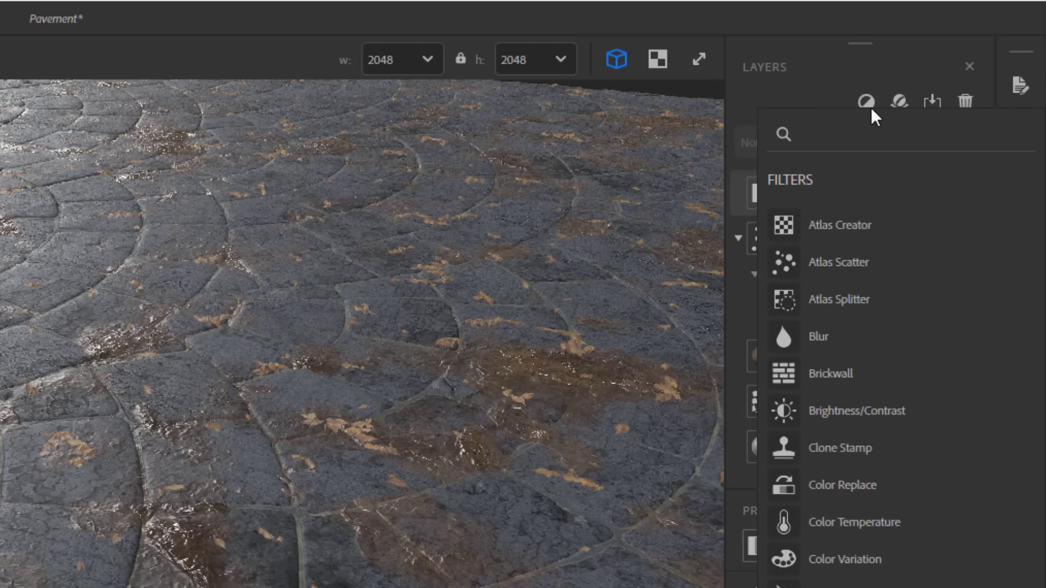
{"action": "type", "text": "moss"}
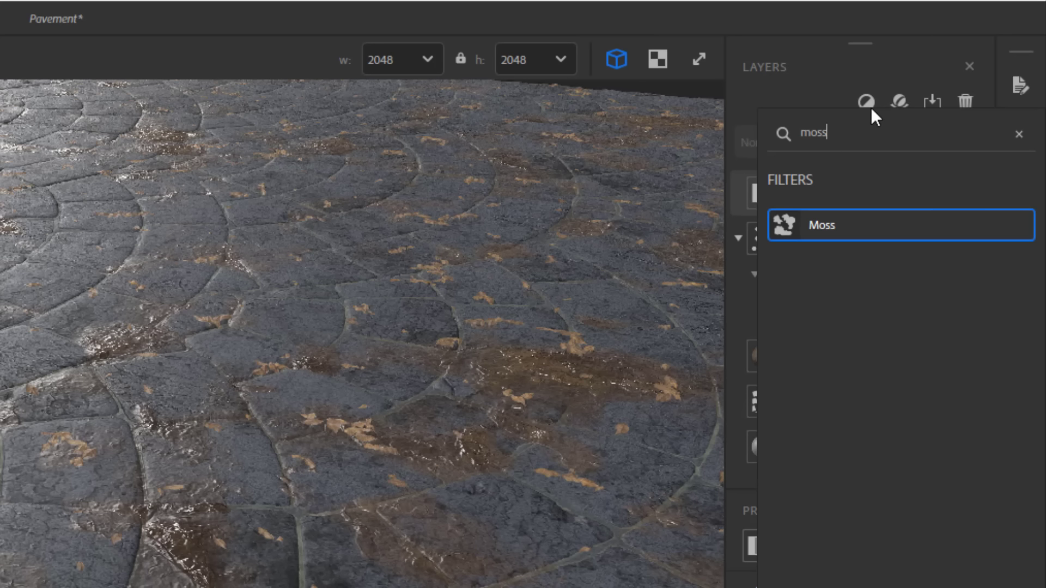
{"action": "key", "text": "BackSpace"}
{"action": "key", "text": "BackSpace"}
{"action": "key", "text": "BackSpace"}
{"action": "key", "text": "BackSpace"}
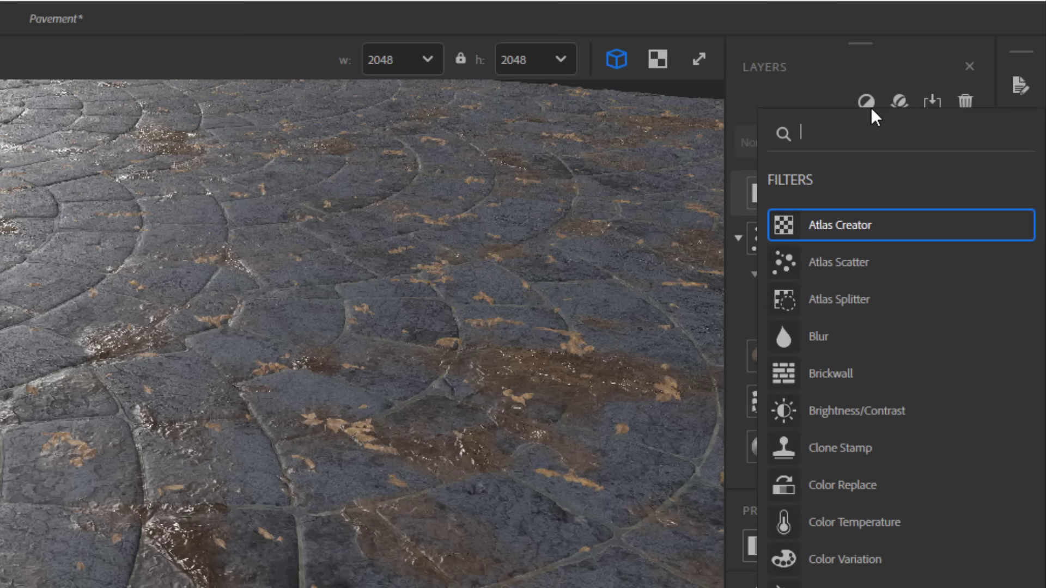
{"action": "type", "text": "crack"}
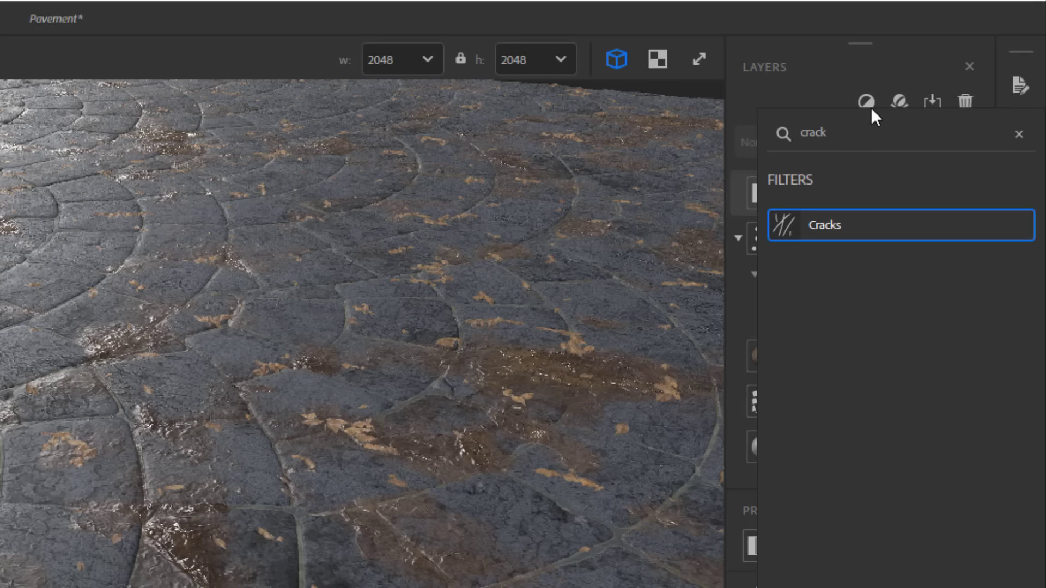
{"action": "key", "text": "BackSpace"}
{"action": "key", "text": "BackSpace"}
{"action": "key", "text": "BackSpace"}
{"action": "key", "text": "BackSpace"}
{"action": "key", "text": "BackSpace"}
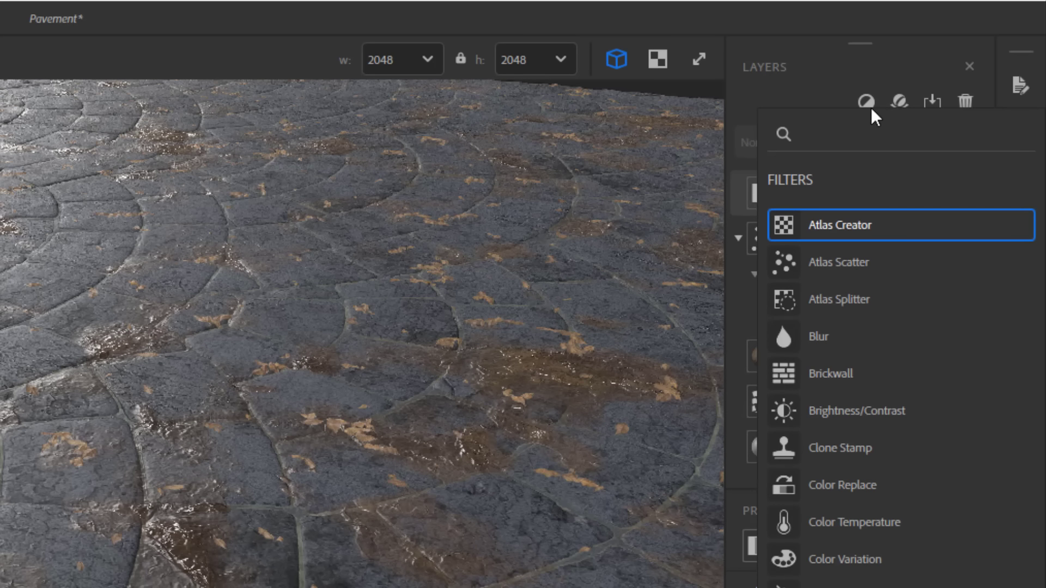
Add a Dirt filter above the Hue/Saturation layer
{"action": "type", "text": "dirt"}
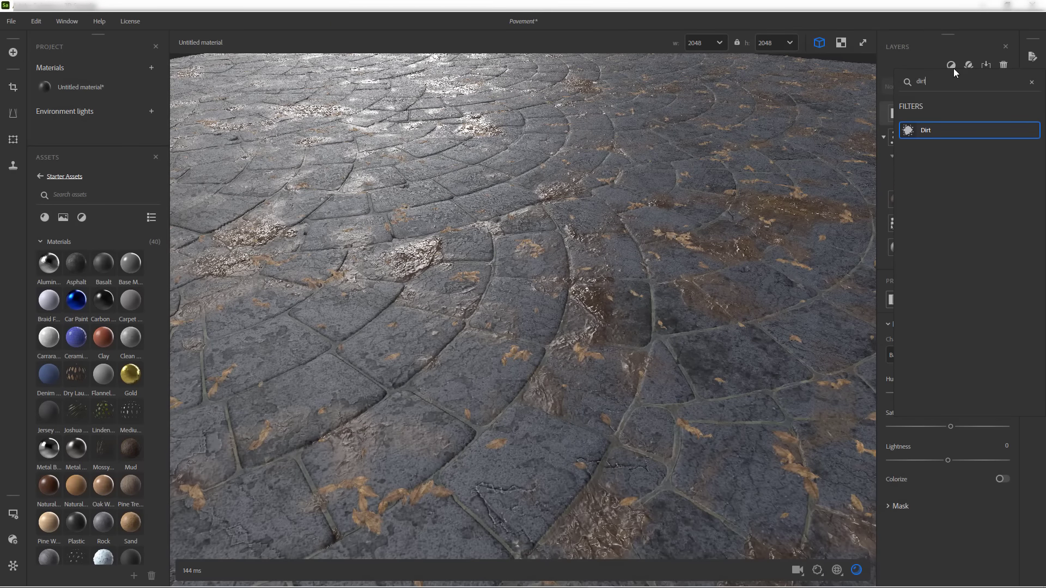
{"action": "left_click", "coordinate": [950, 129]}
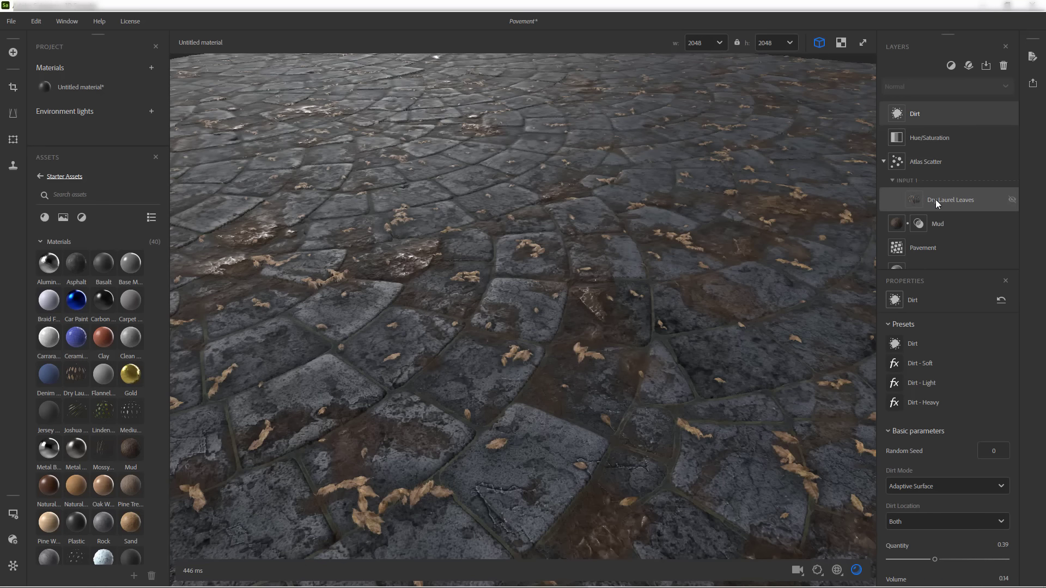
Set the Dry Laurel Leaves layer's Splatter Density to 25 and Splatter Size to 0.83
{"action": "left_click", "coordinate": [953, 200]}
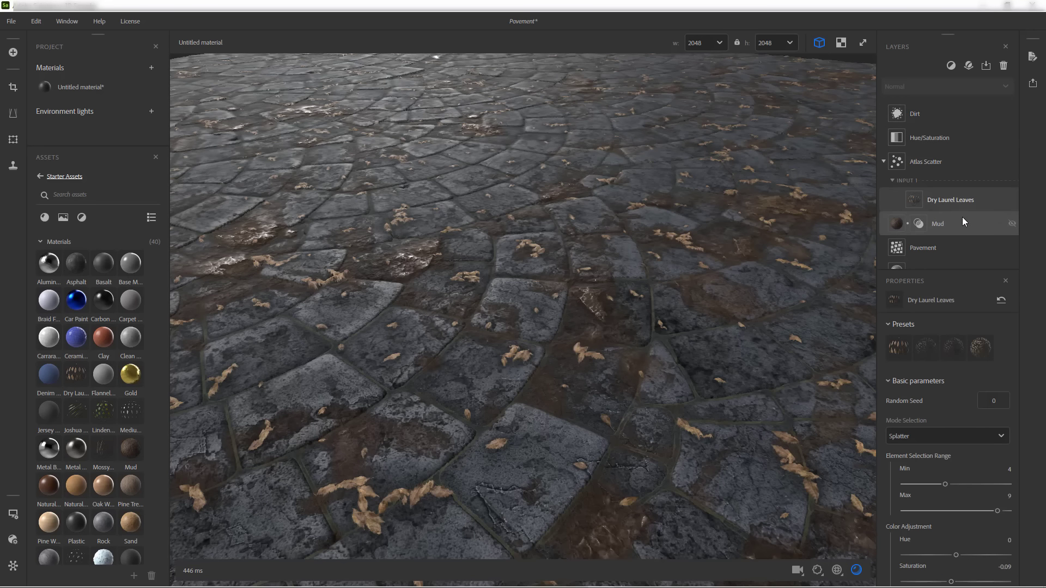
{"action": "scroll", "coordinate": [960, 443], "scroll_direction": "down", "scroll_amount": 10}
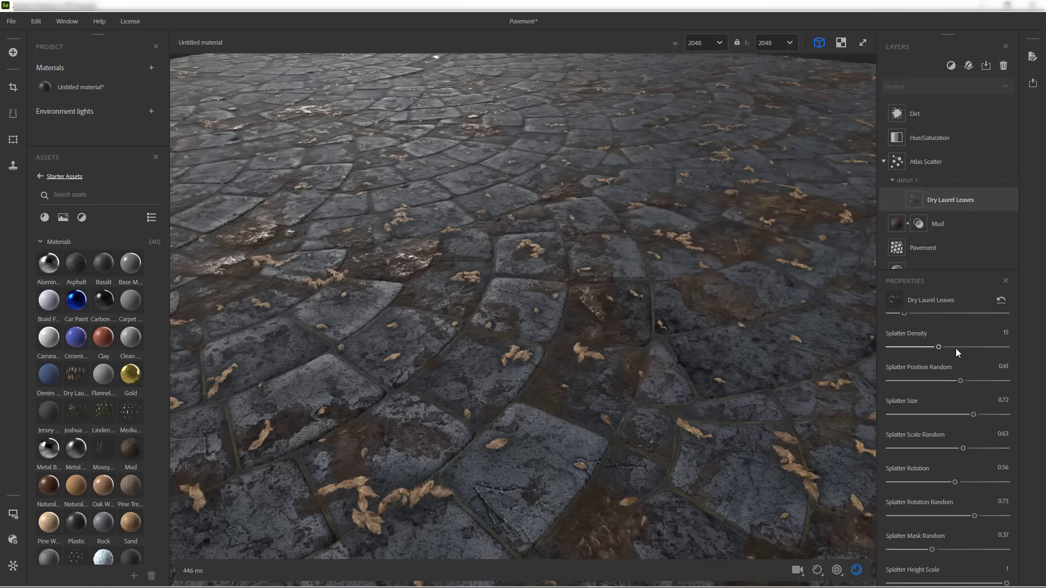
{"action": "left_click", "coordinate": [982, 347]}
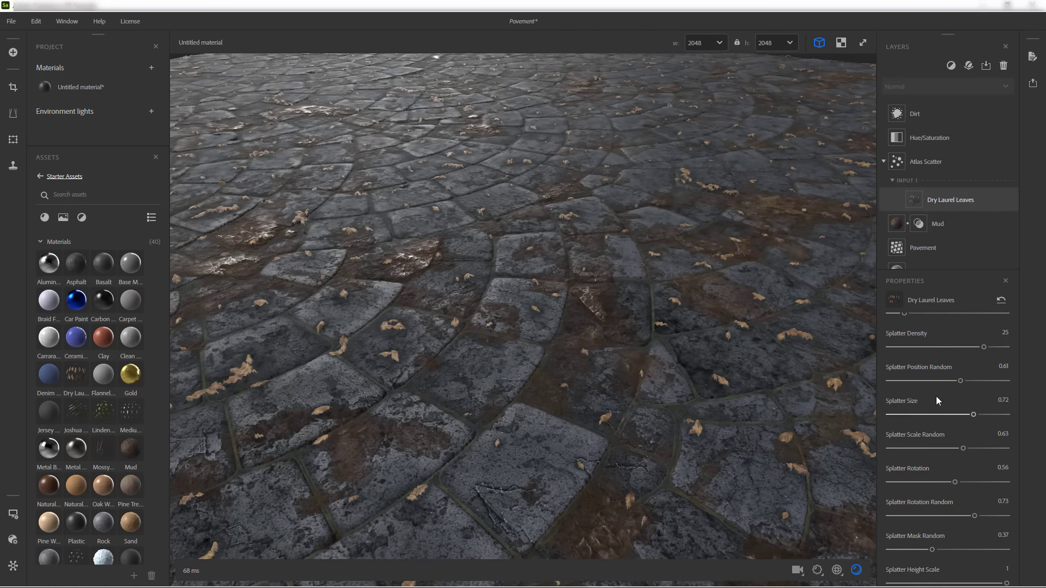
{"action": "left_click", "coordinate": [986, 414]}
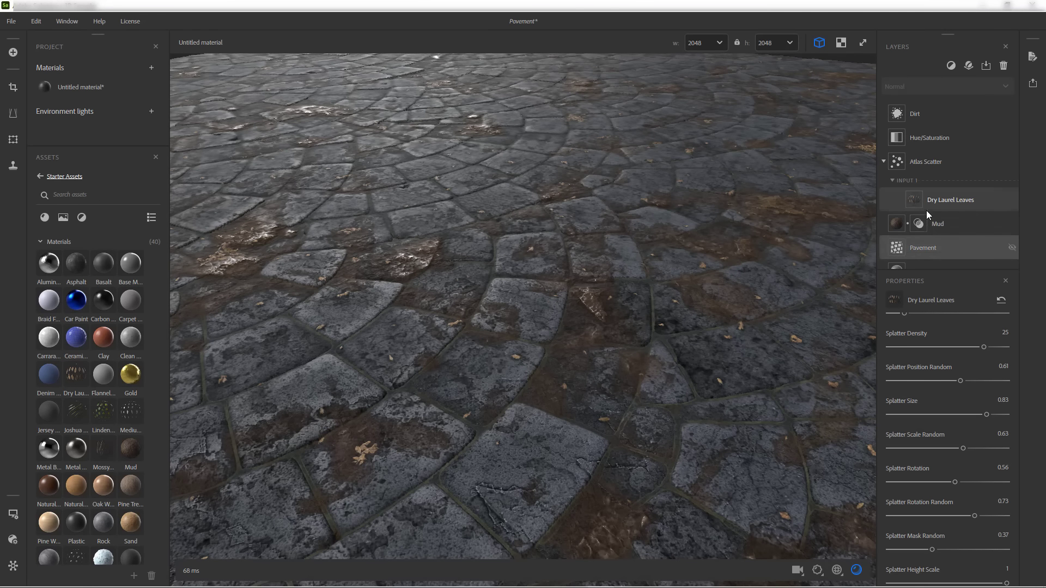
Select the Dirt layer and examine the material's Base Color output in the 2D view beside the 3D view
{"action": "left_click", "coordinate": [914, 121]}
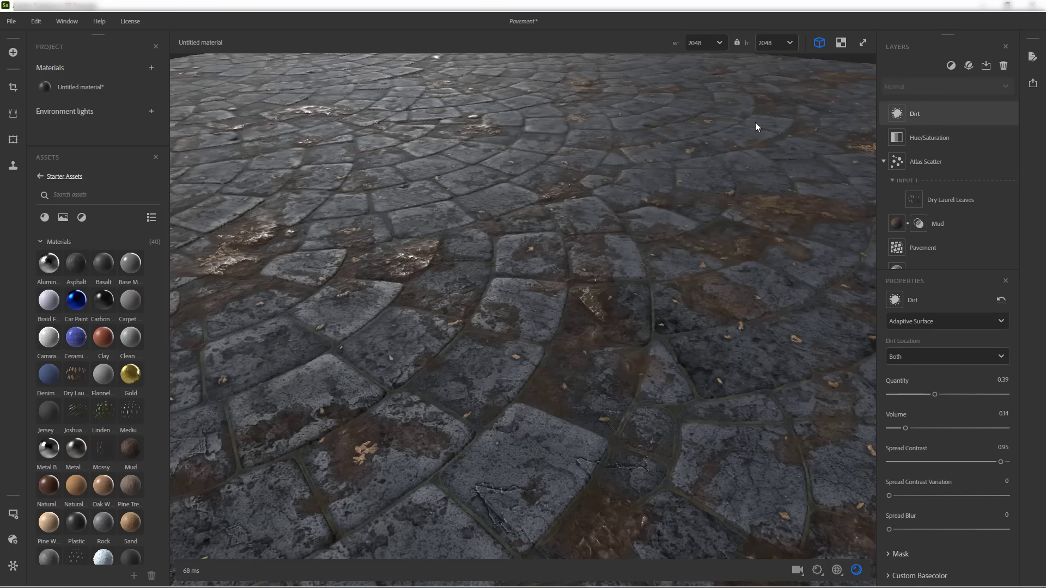
{"action": "left_click", "coordinate": [840, 44]}
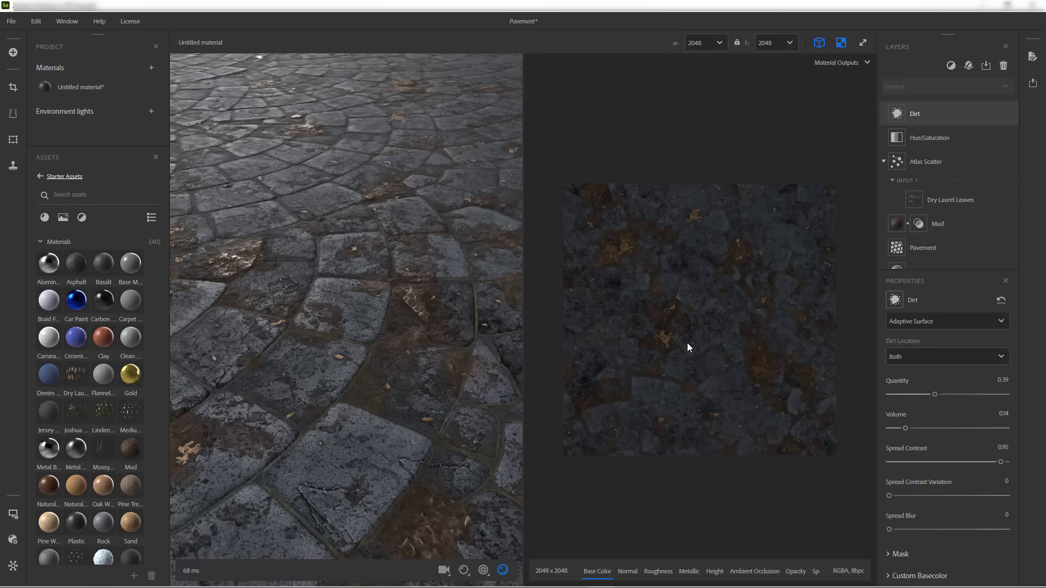
{"action": "scroll", "coordinate": [687, 344], "scroll_direction": "up", "scroll_amount": 5}
{"action": "scroll", "coordinate": [690, 348], "scroll_direction": "down", "scroll_amount": 5}
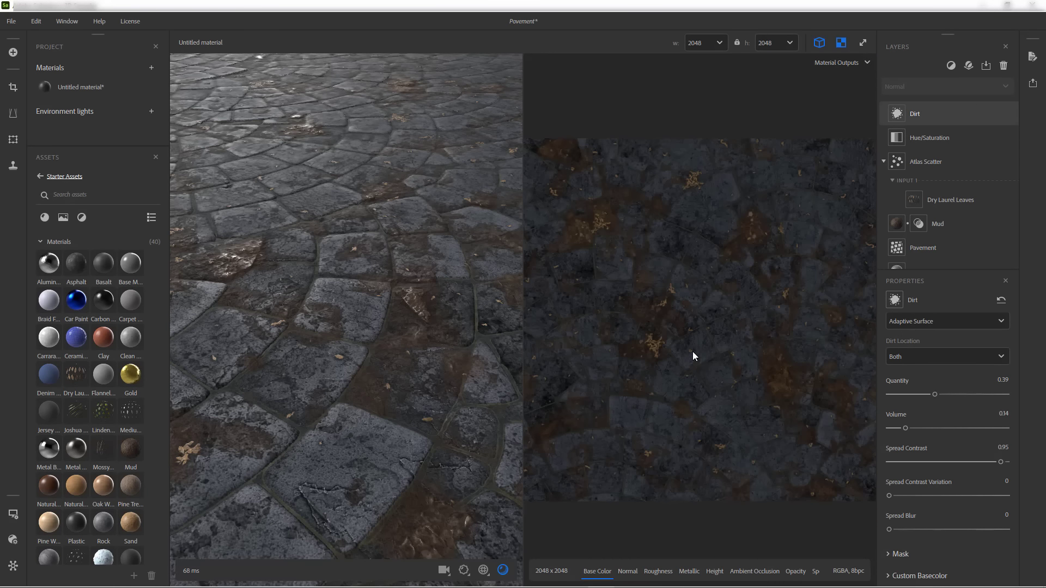
{"action": "scroll", "coordinate": [692, 355], "scroll_direction": "up", "scroll_amount": 1}
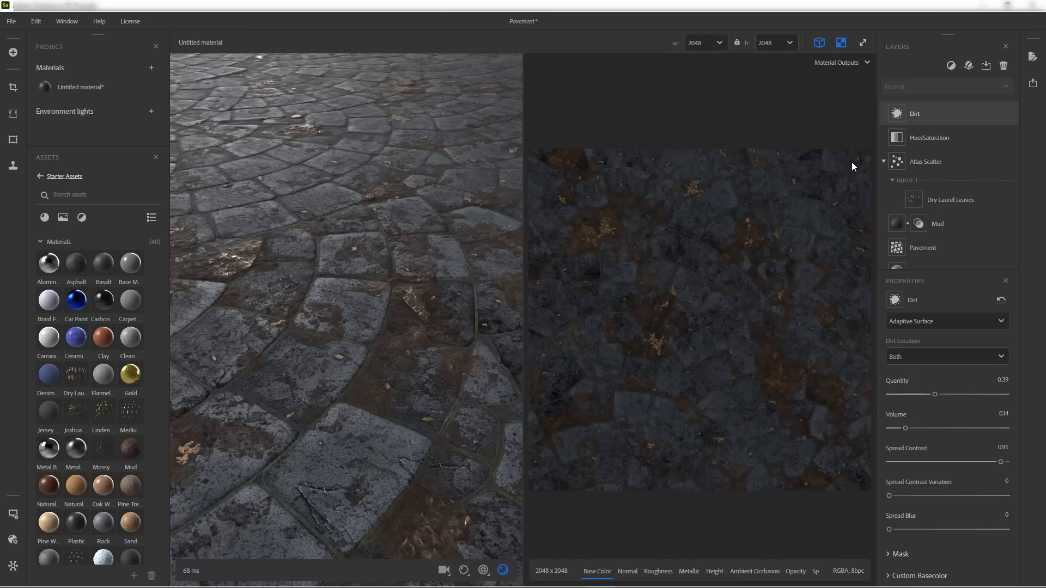
Add a Brightness/Contrast filter above the Dirt layer, with Brightness 0.05 and Contrast 0.08 on the Base Color channel
{"action": "left_click", "coordinate": [956, 69]}
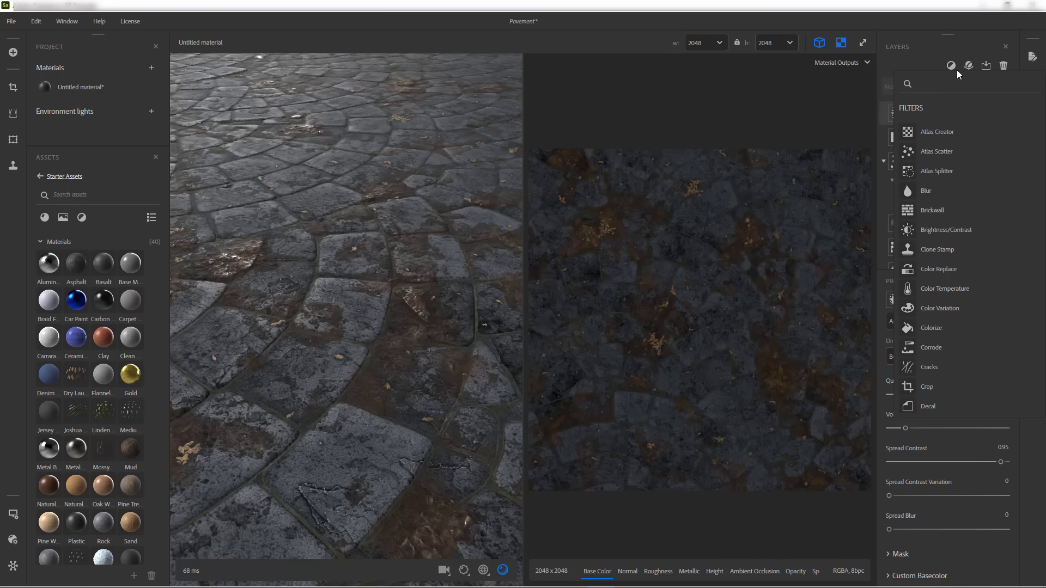
{"action": "type", "text": "bri"}
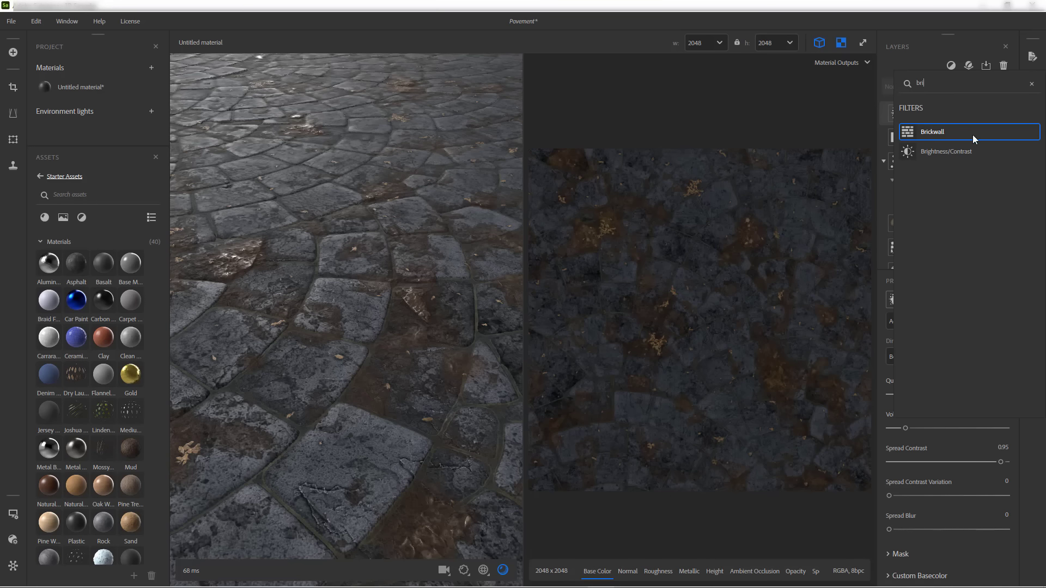
{"action": "left_click", "coordinate": [966, 152]}
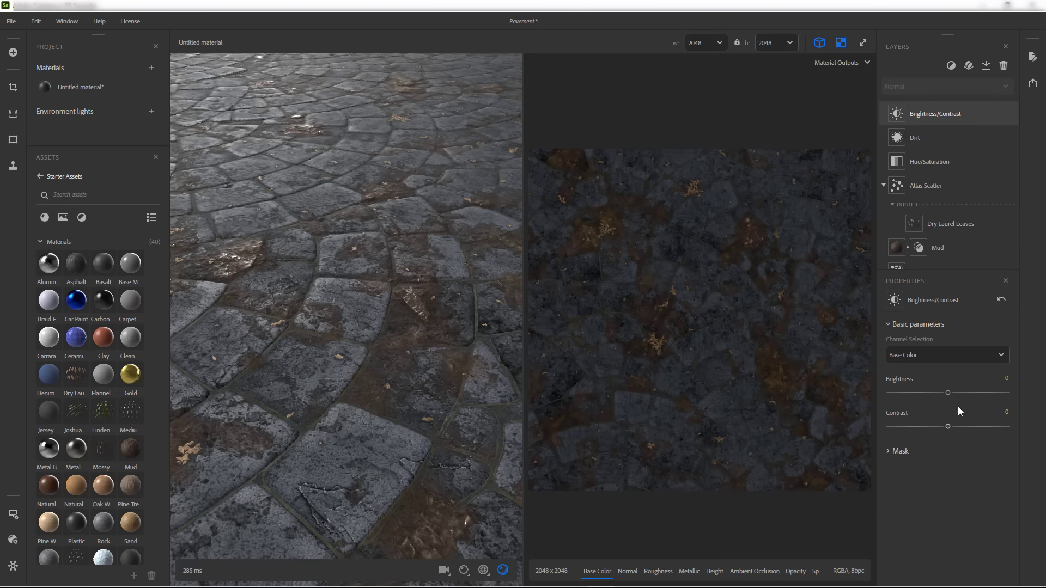
{"action": "left_click", "coordinate": [954, 393]}
{"action": "left_click_drag", "start_coordinate": [956, 393], "coordinate": [952, 427]}
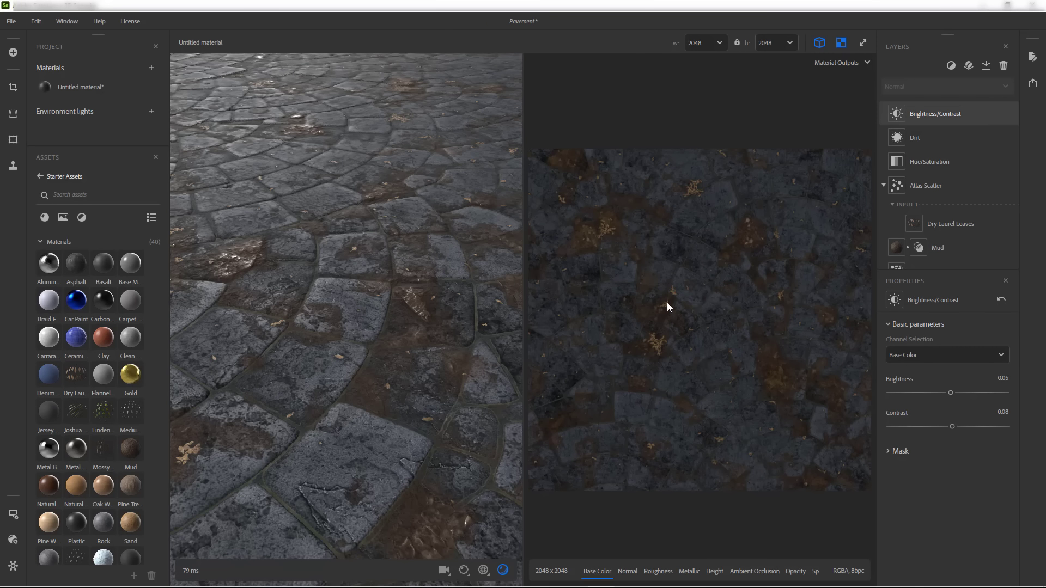
{"action": "scroll", "coordinate": [667, 305], "scroll_direction": "up", "scroll_amount": 5}
{"action": "scroll", "coordinate": [665, 305], "scroll_direction": "down", "scroll_amount": 5}
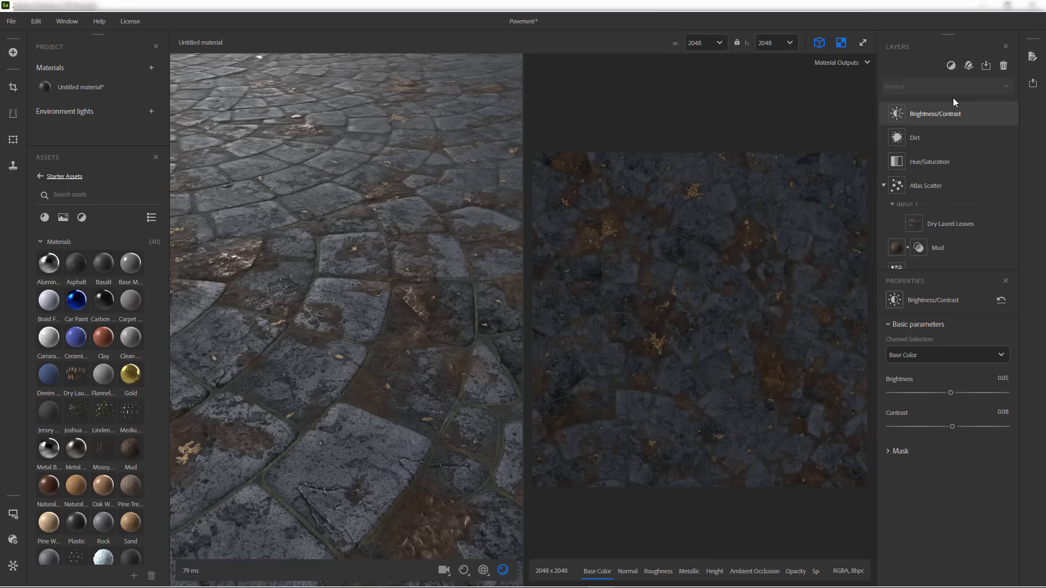
Open the export settings for the pavement material and set the export resolution to 2048 x 2048
{"action": "left_click", "coordinate": [1032, 85]}
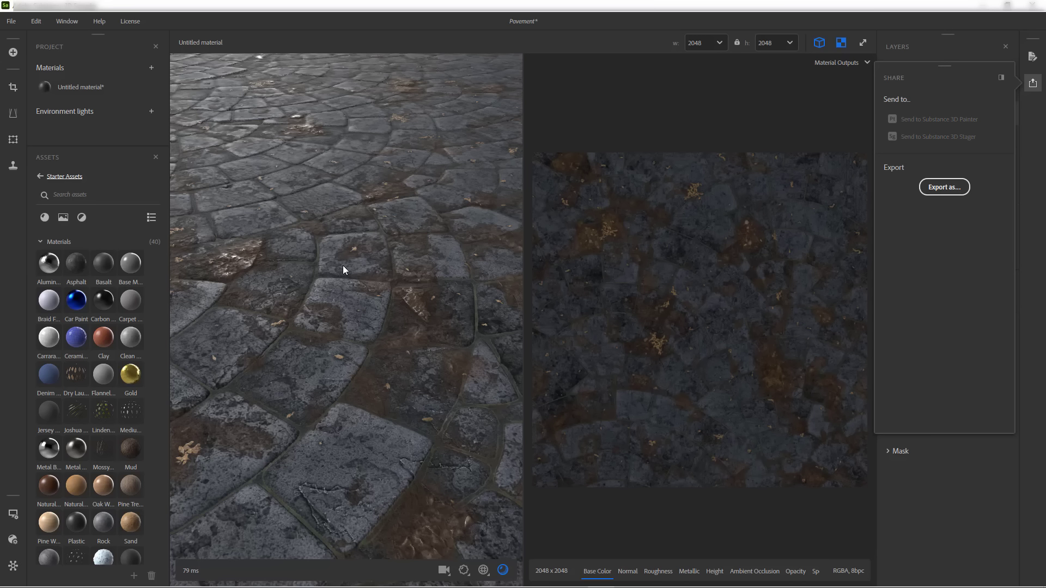
{"action": "left_click", "coordinate": [938, 186]}
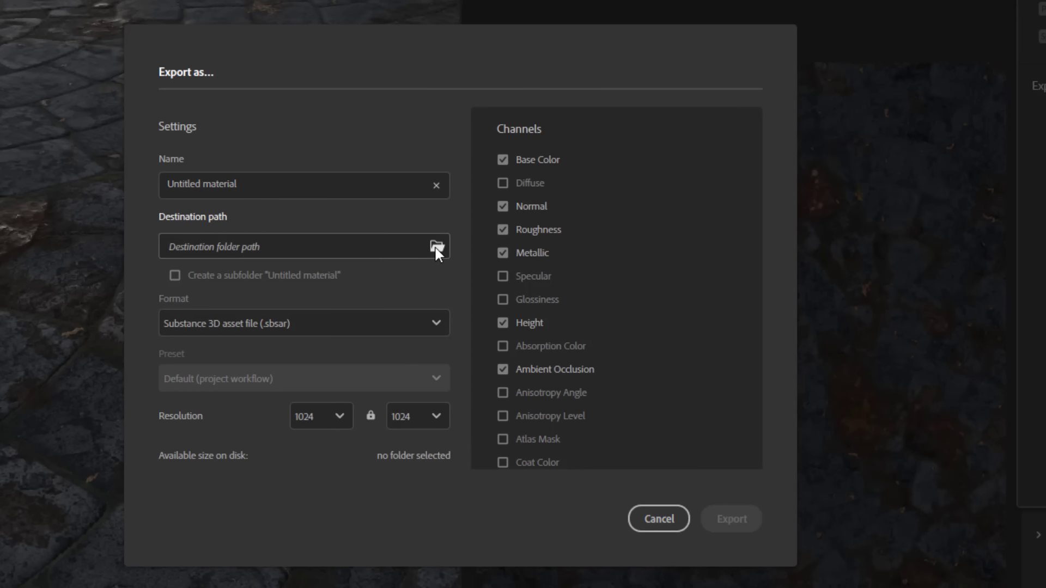
{"action": "left_click", "coordinate": [339, 416]}
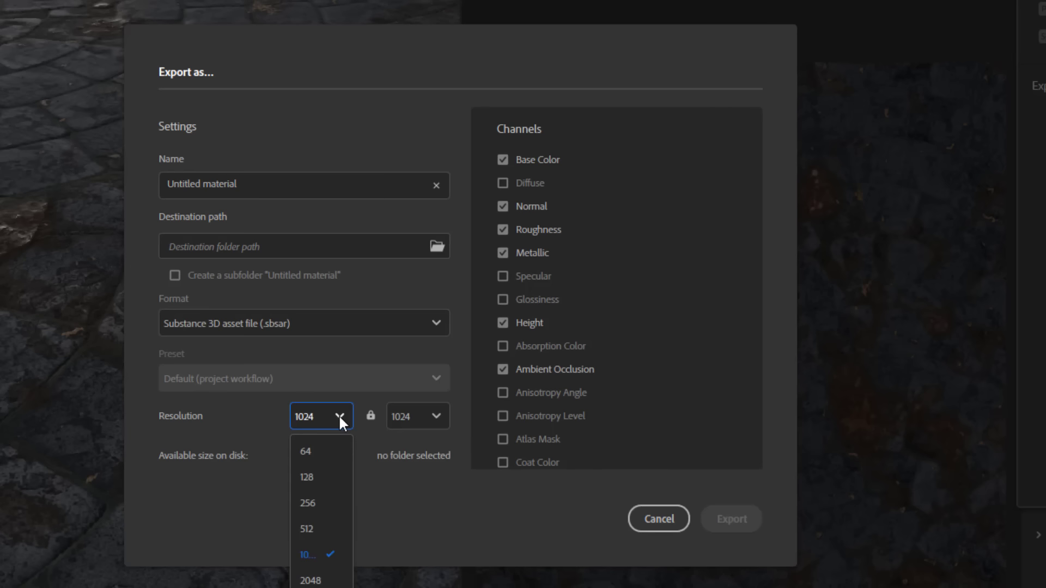
{"action": "left_click", "coordinate": [330, 581]}
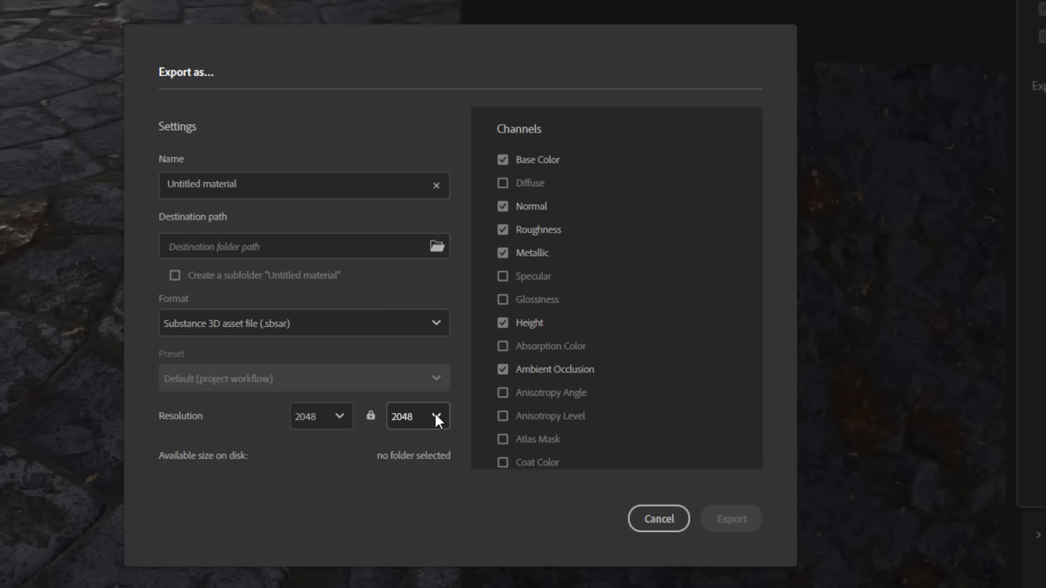
Examine the full list of exportable channels, and close the export settings without exporting
{"action": "left_click", "coordinate": [537, 188]}
{"action": "scroll", "coordinate": [508, 368], "scroll_direction": "down", "scroll_amount": 6}
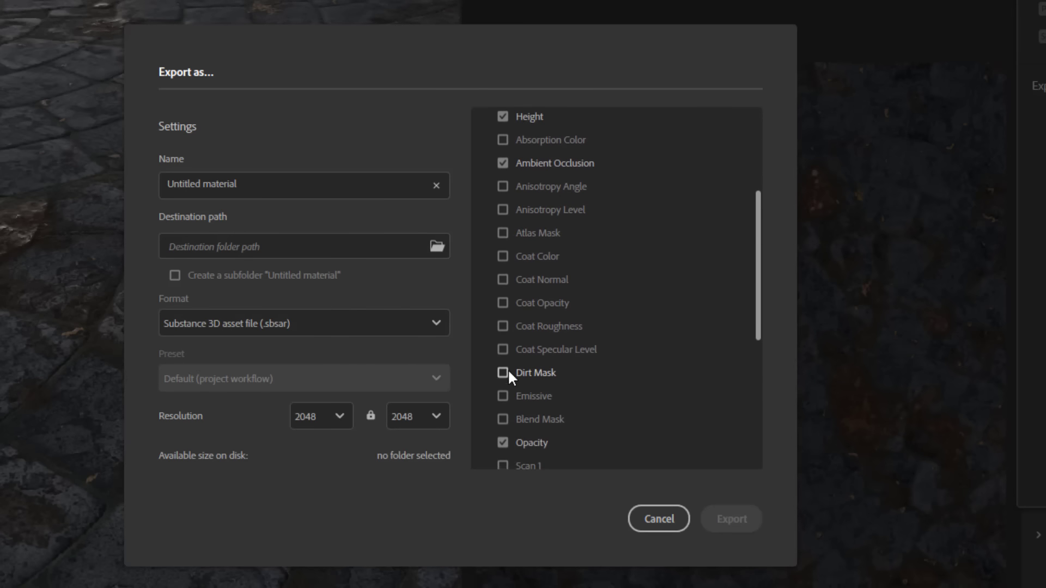
{"action": "scroll", "coordinate": [508, 369], "scroll_direction": "down", "scroll_amount": 2}
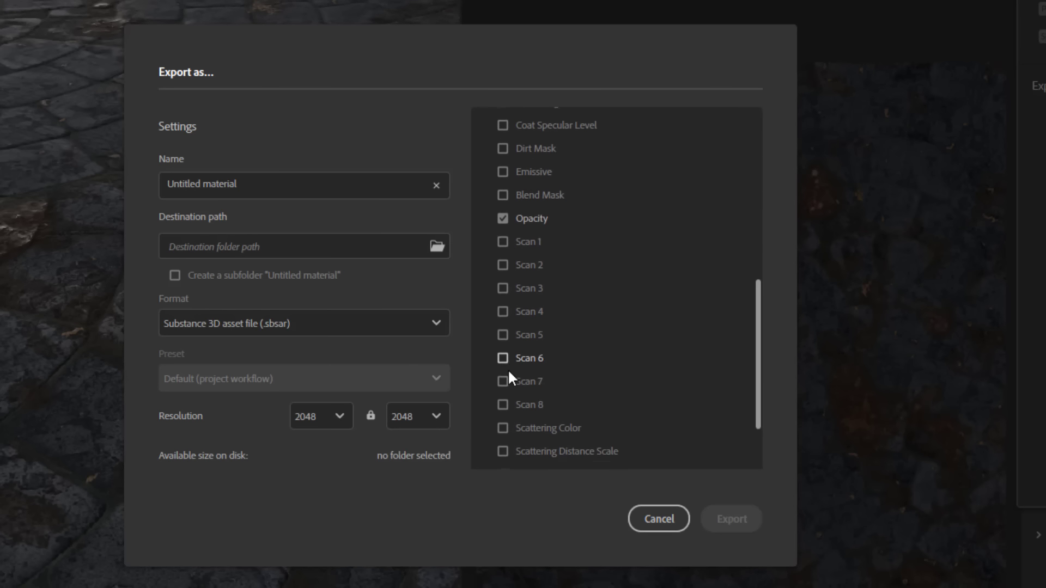
{"action": "scroll", "coordinate": [508, 369], "scroll_direction": "down", "scroll_amount": 2}
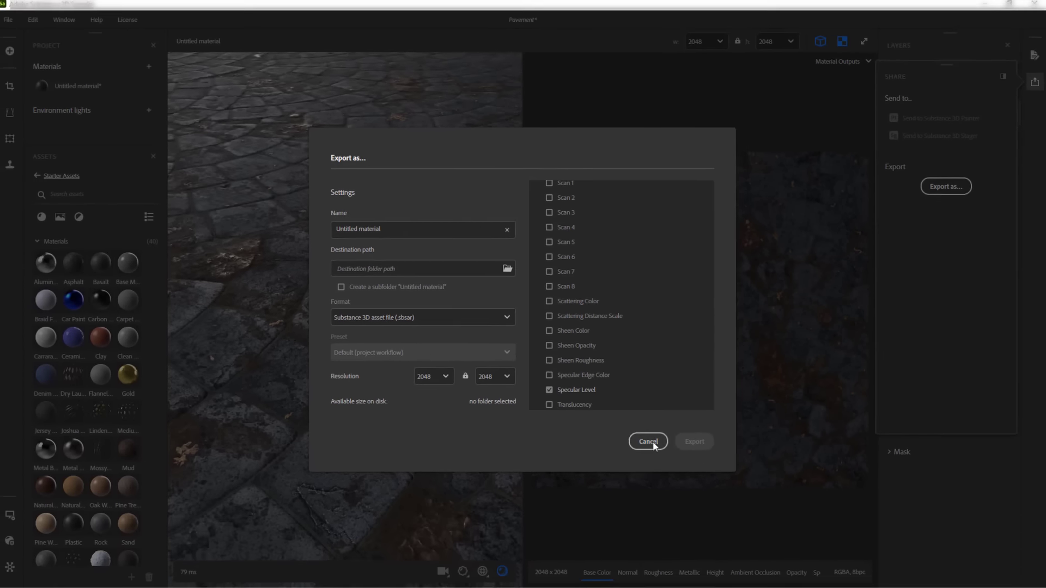
{"action": "left_click", "coordinate": [649, 441]}
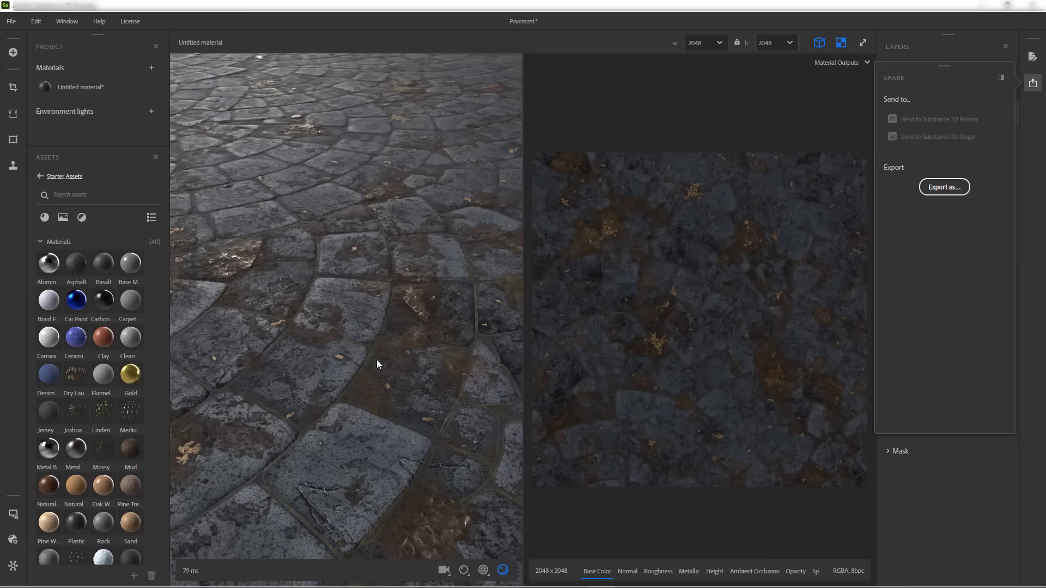